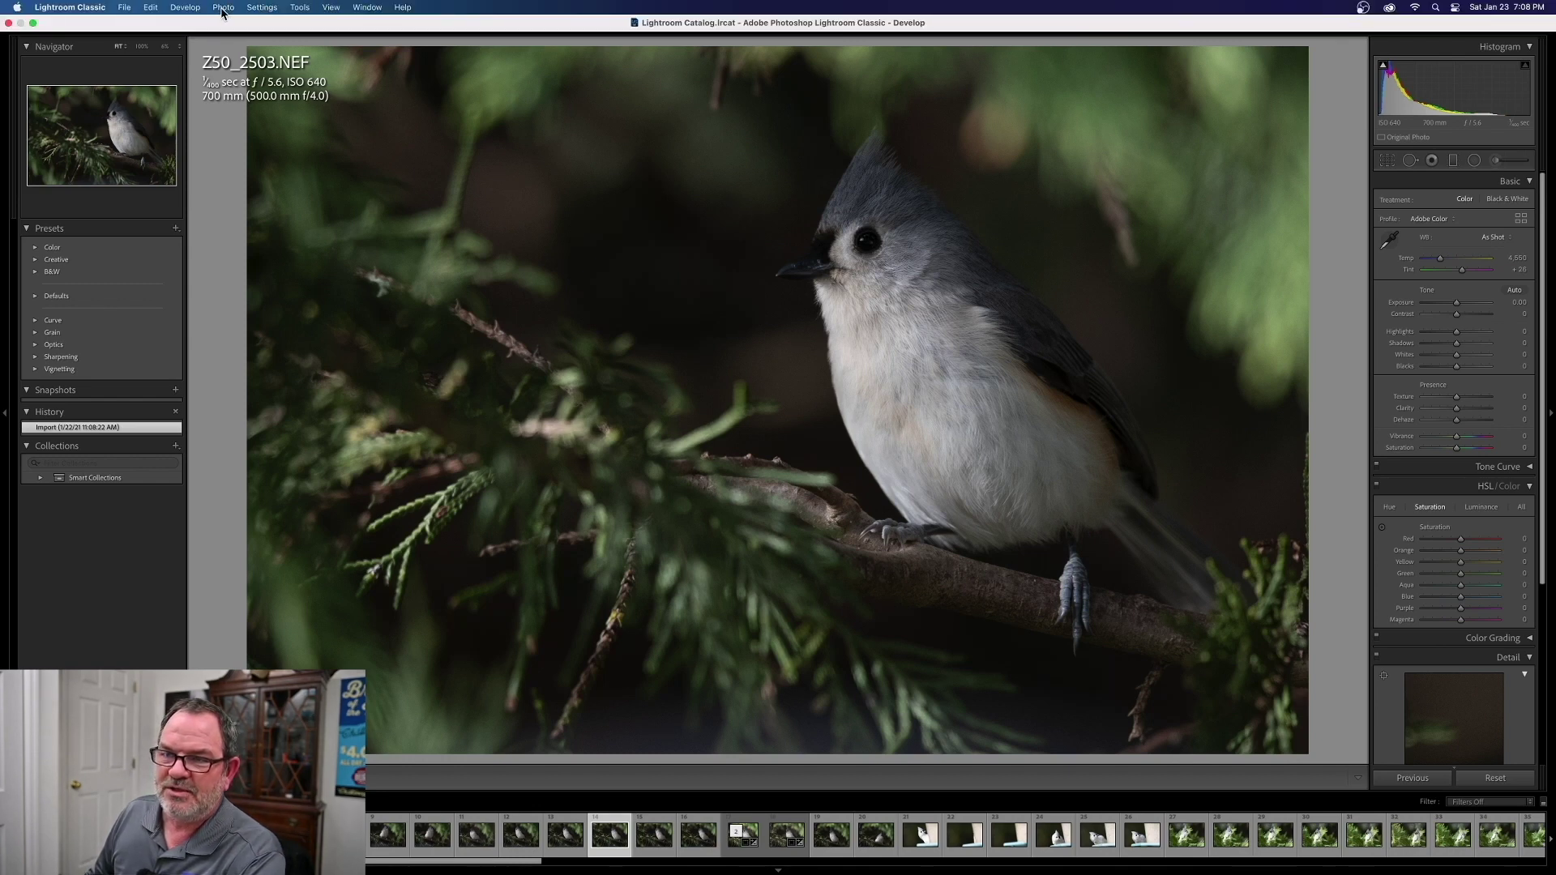
# Open a TIFF copy of Z50_2503.NEF with Lightroom adjustments in Topaz DeNoise AI and dismiss the welcome dialog
pyautogui.click(223, 8)
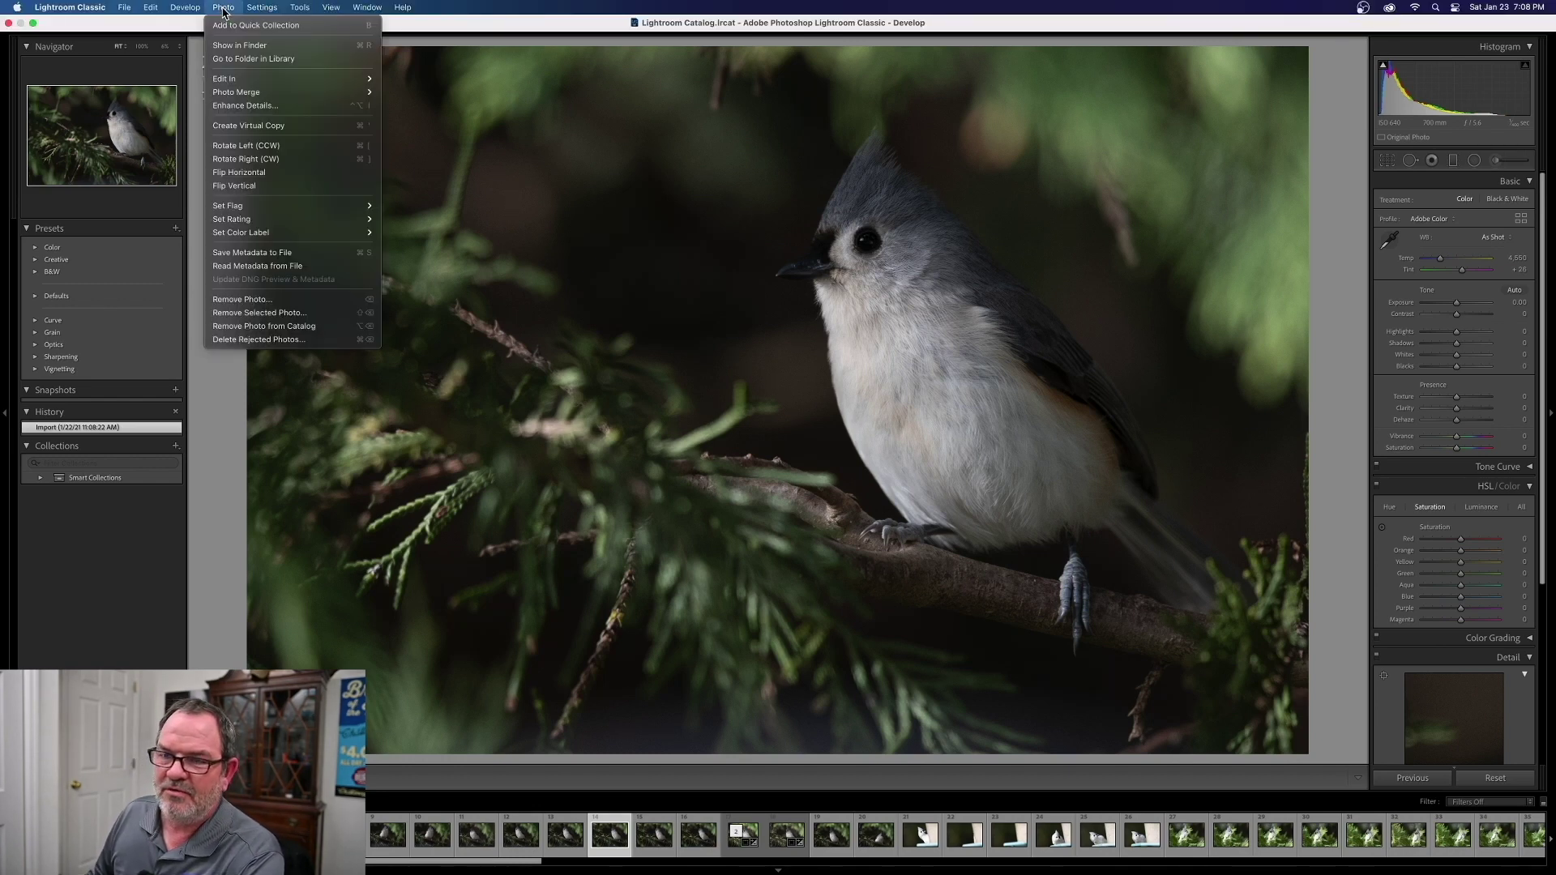
pyautogui.moveTo(234, 78)
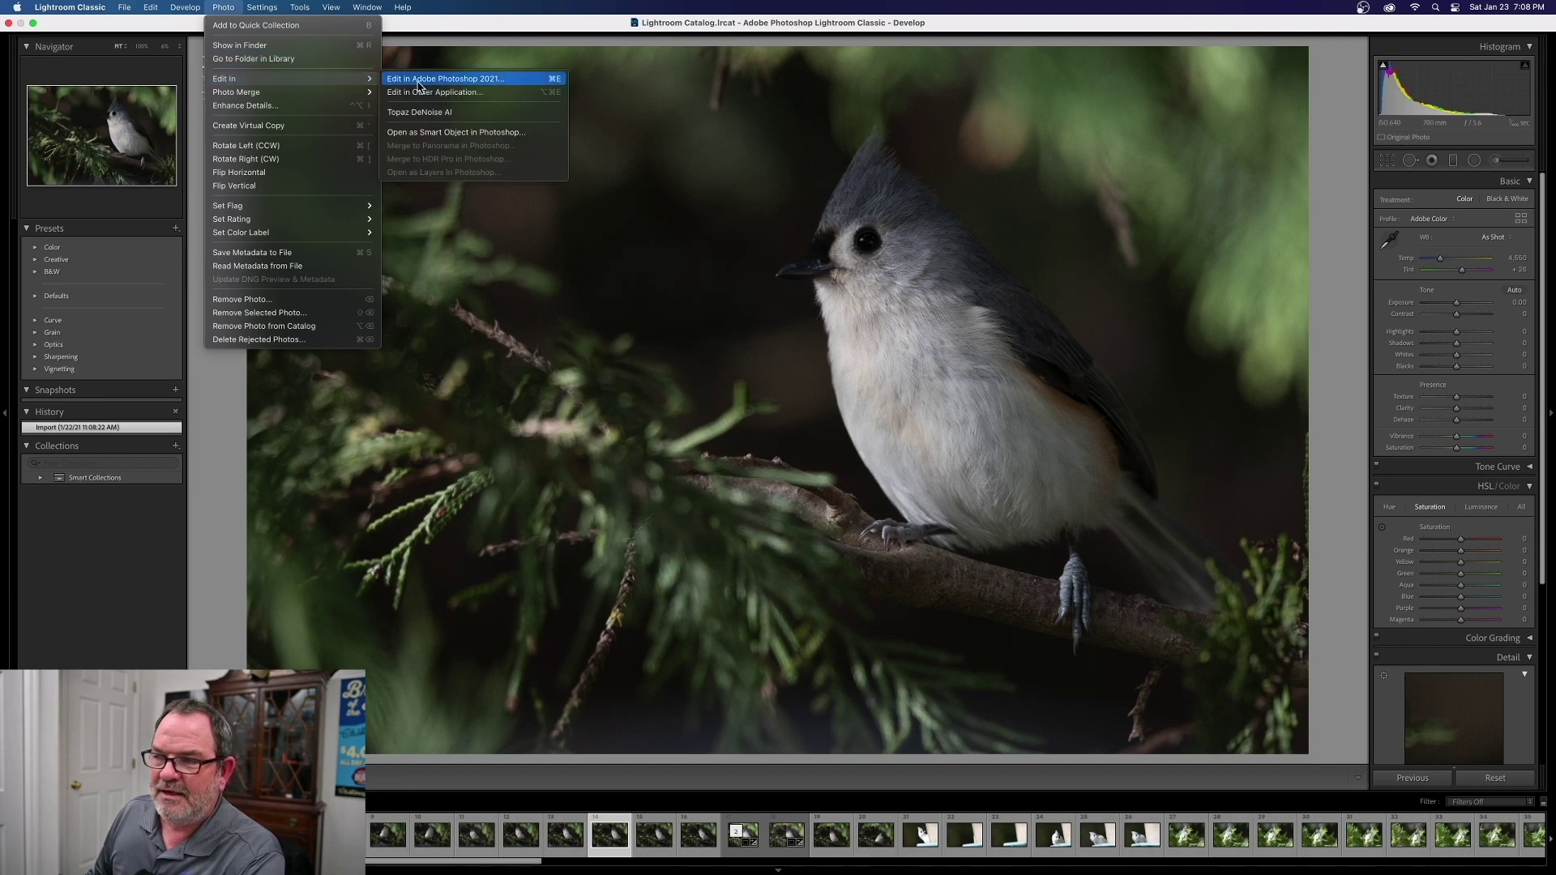
pyautogui.click(433, 114)
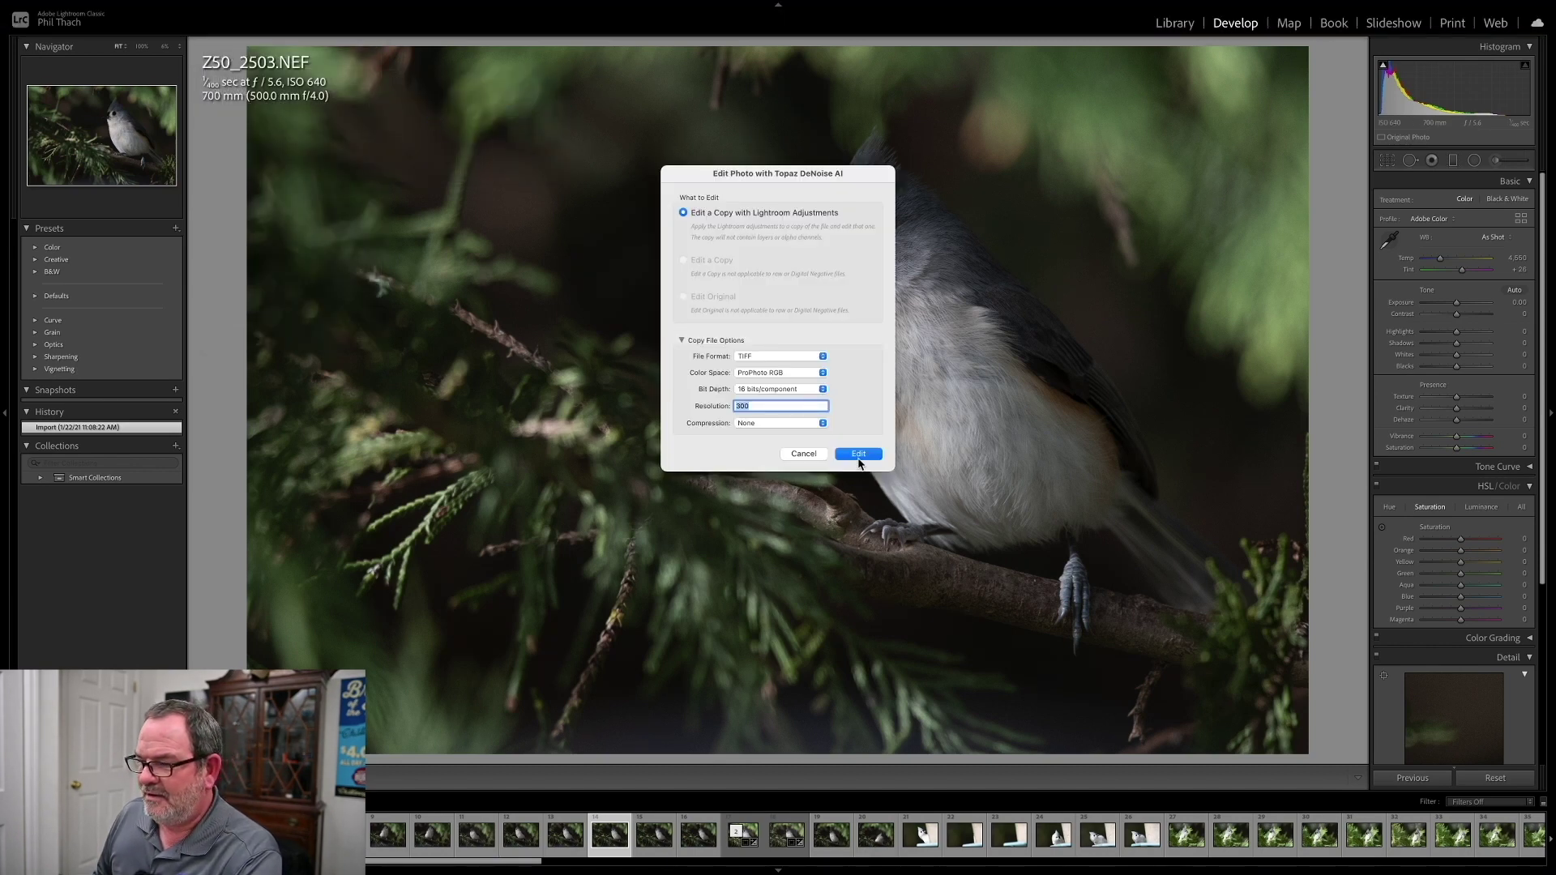
pyautogui.click(859, 455)
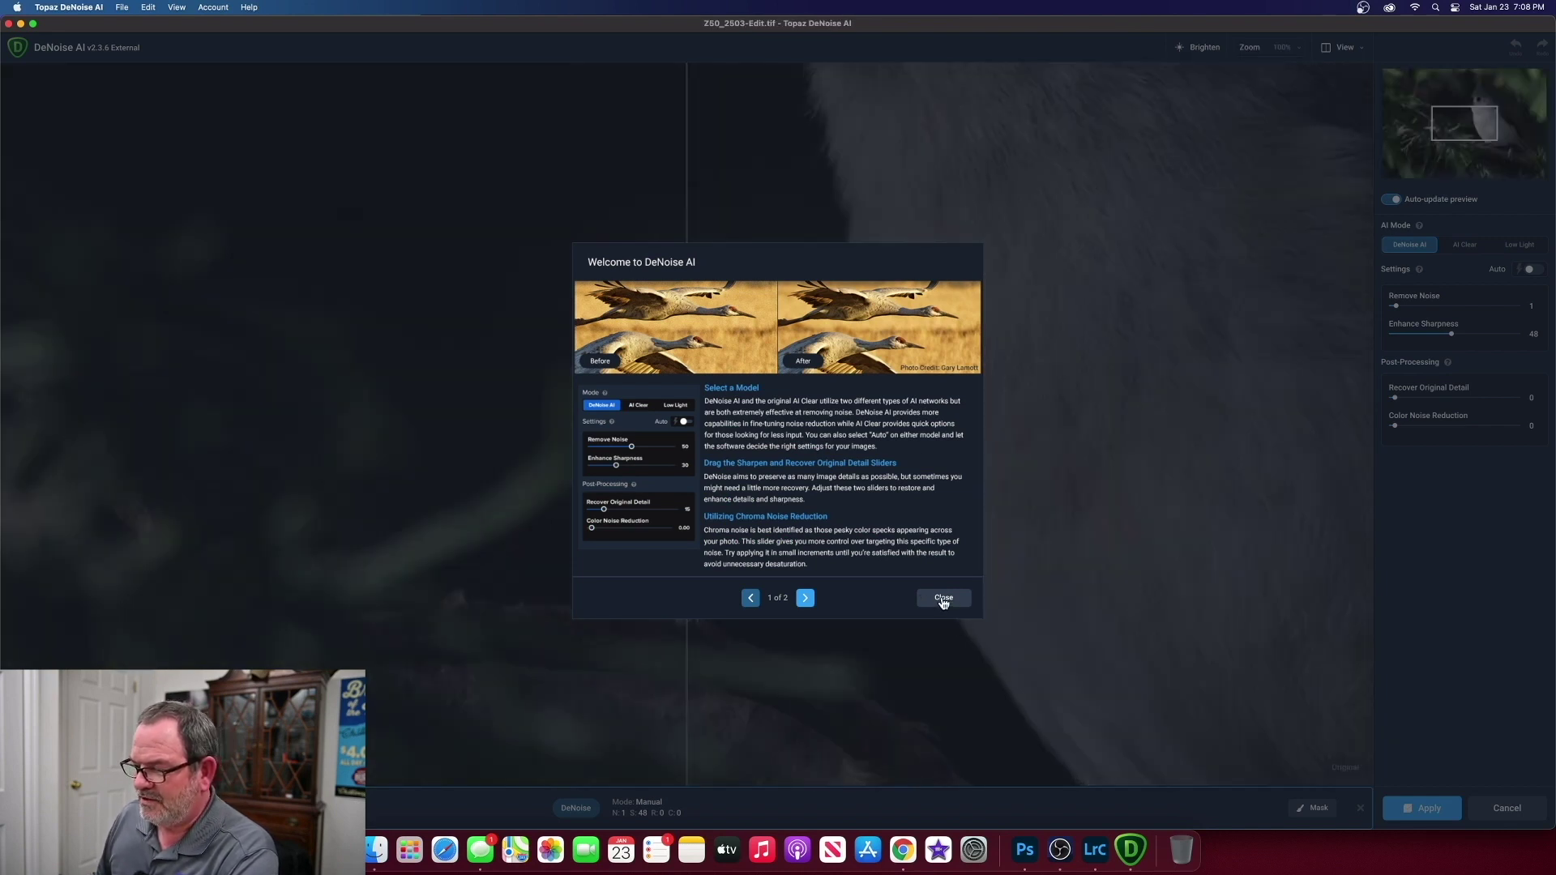
pyautogui.click(943, 600)
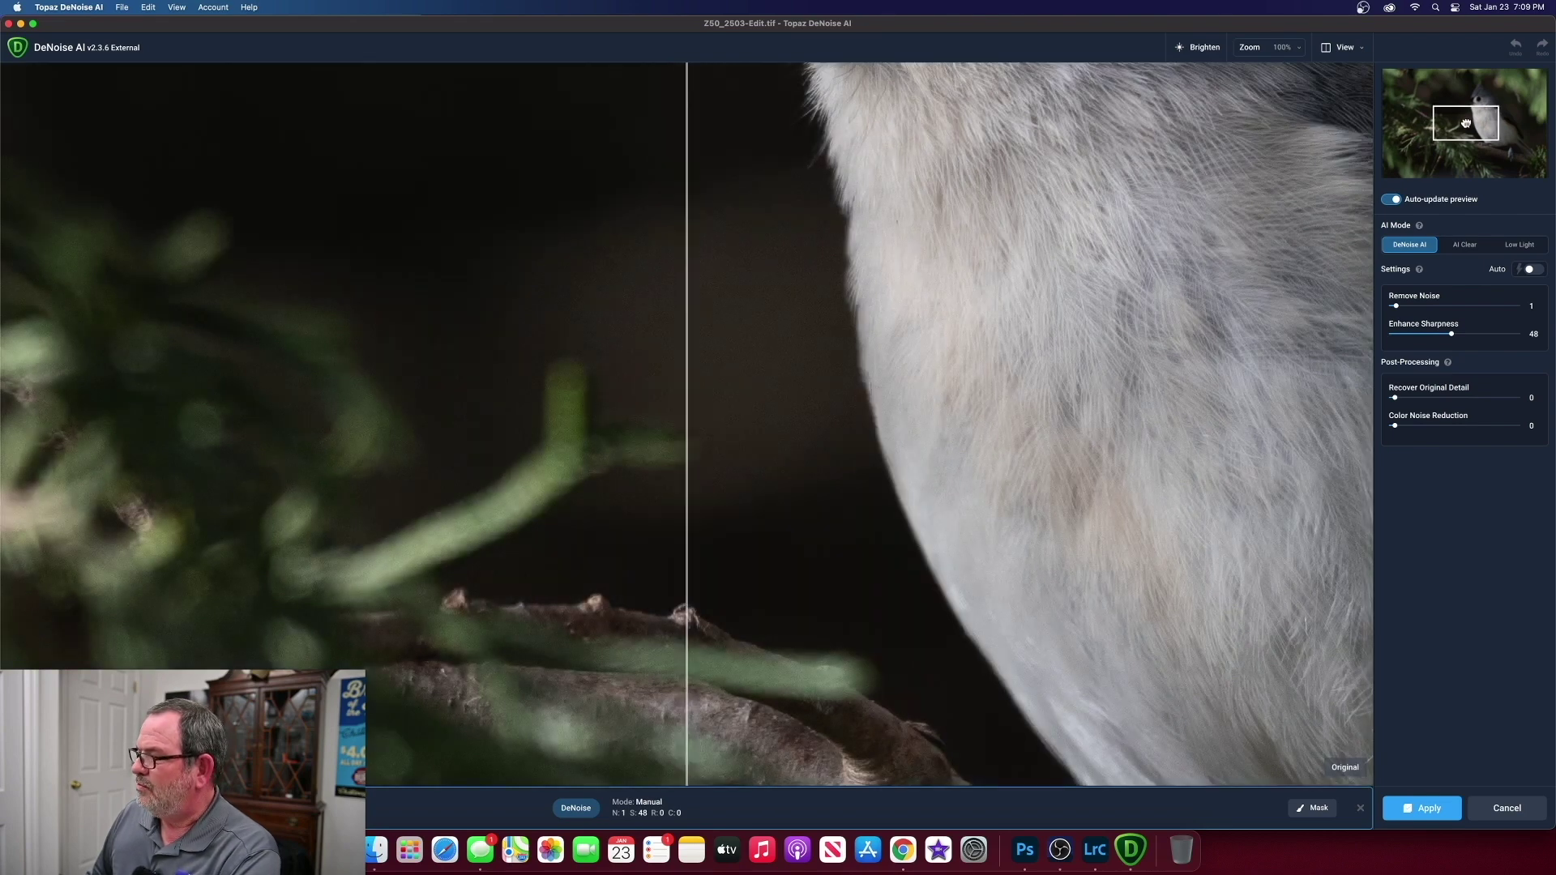
# Try the automatic denoise settings on the bird's head, and return to manual with Remove Noise 1 and Enhance Sharpness 48
pyautogui.moveTo(1463, 123); pyautogui.dragTo(1469, 98)
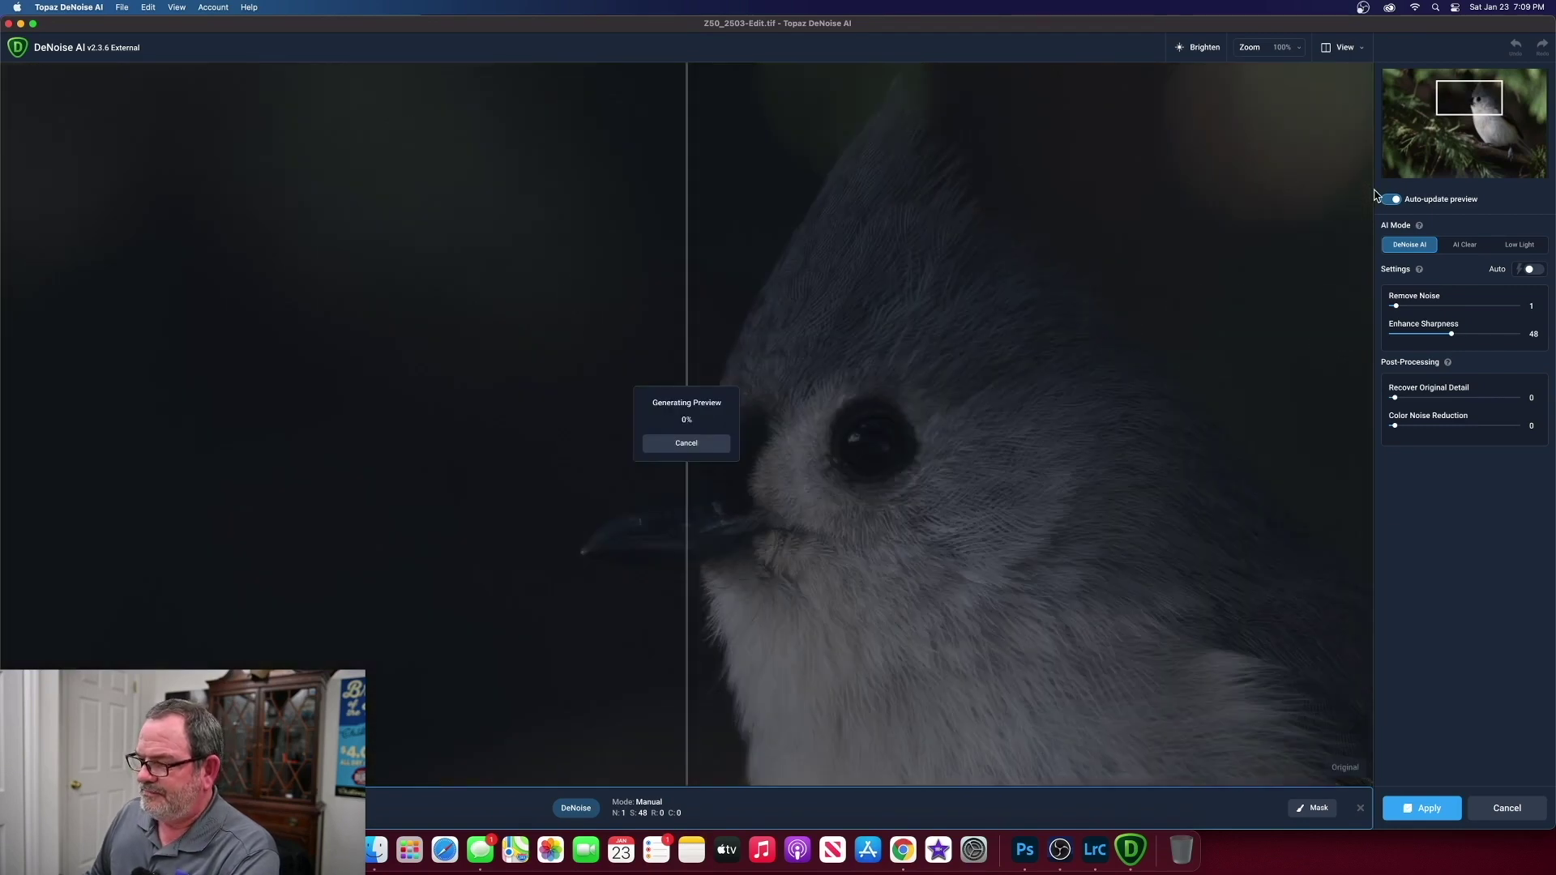
pyautogui.click(1533, 270)
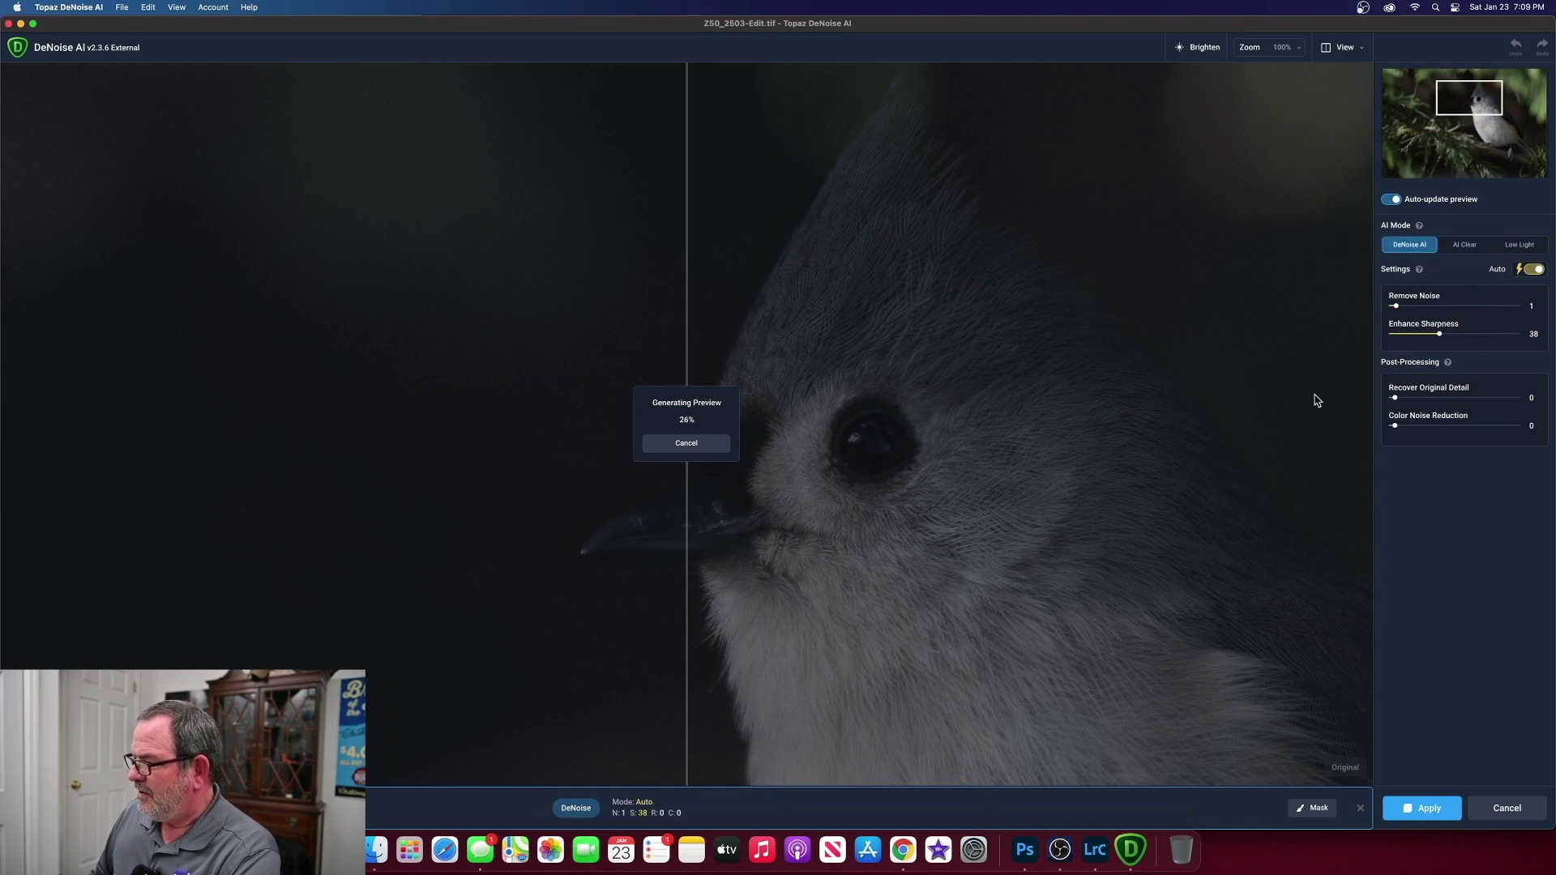
pyautogui.click(1394, 310)
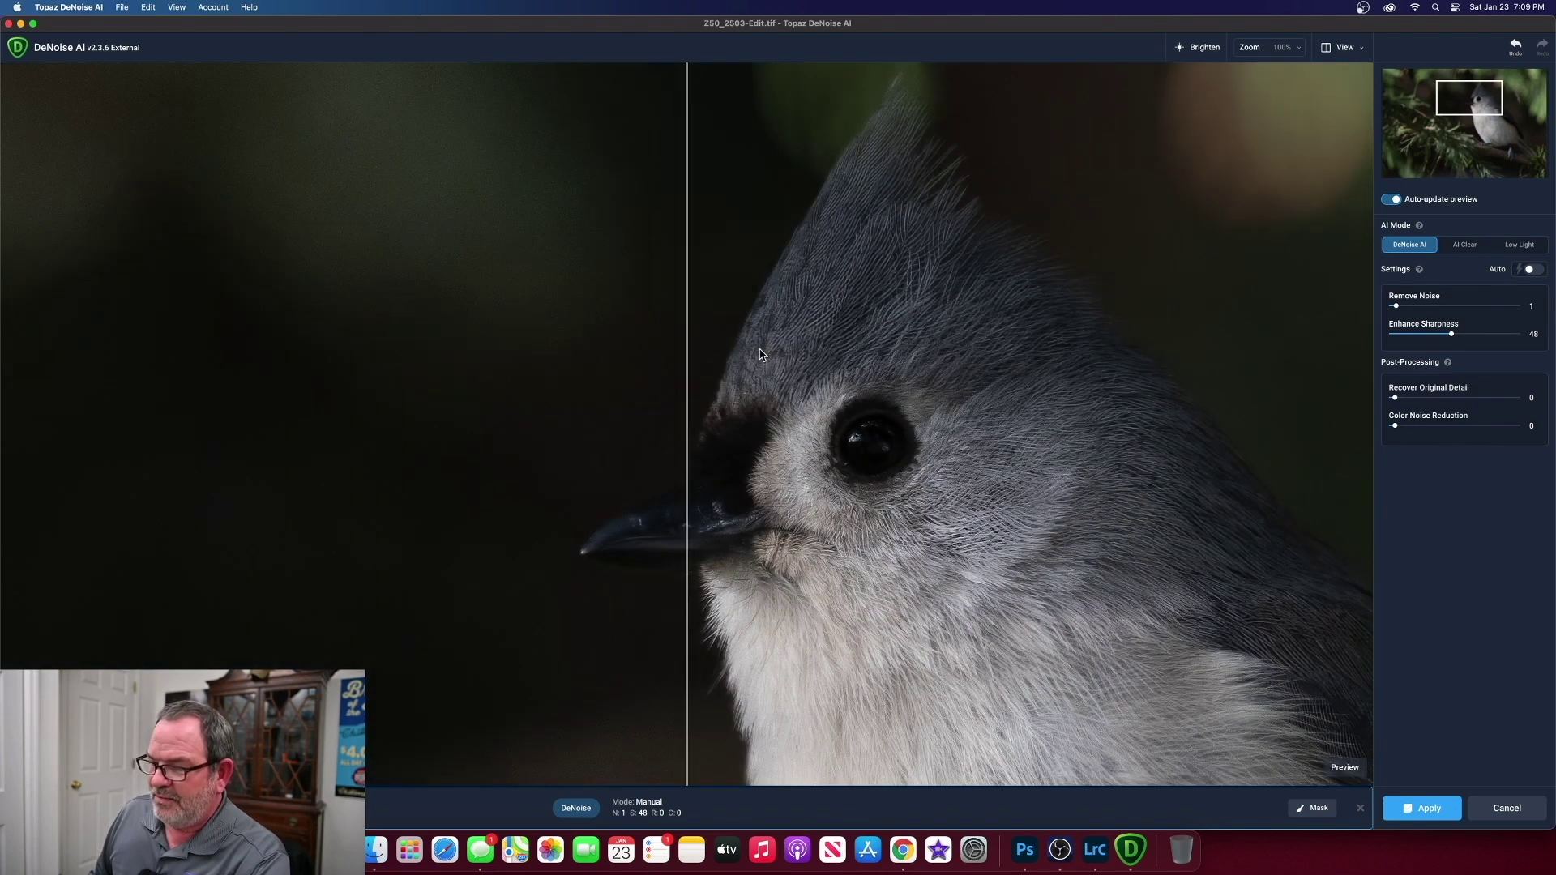
# Compare the original and denoised versions across the bird's beak, crest and eye in the split preview
pyautogui.moveTo(686, 368); pyautogui.dragTo(718, 370)
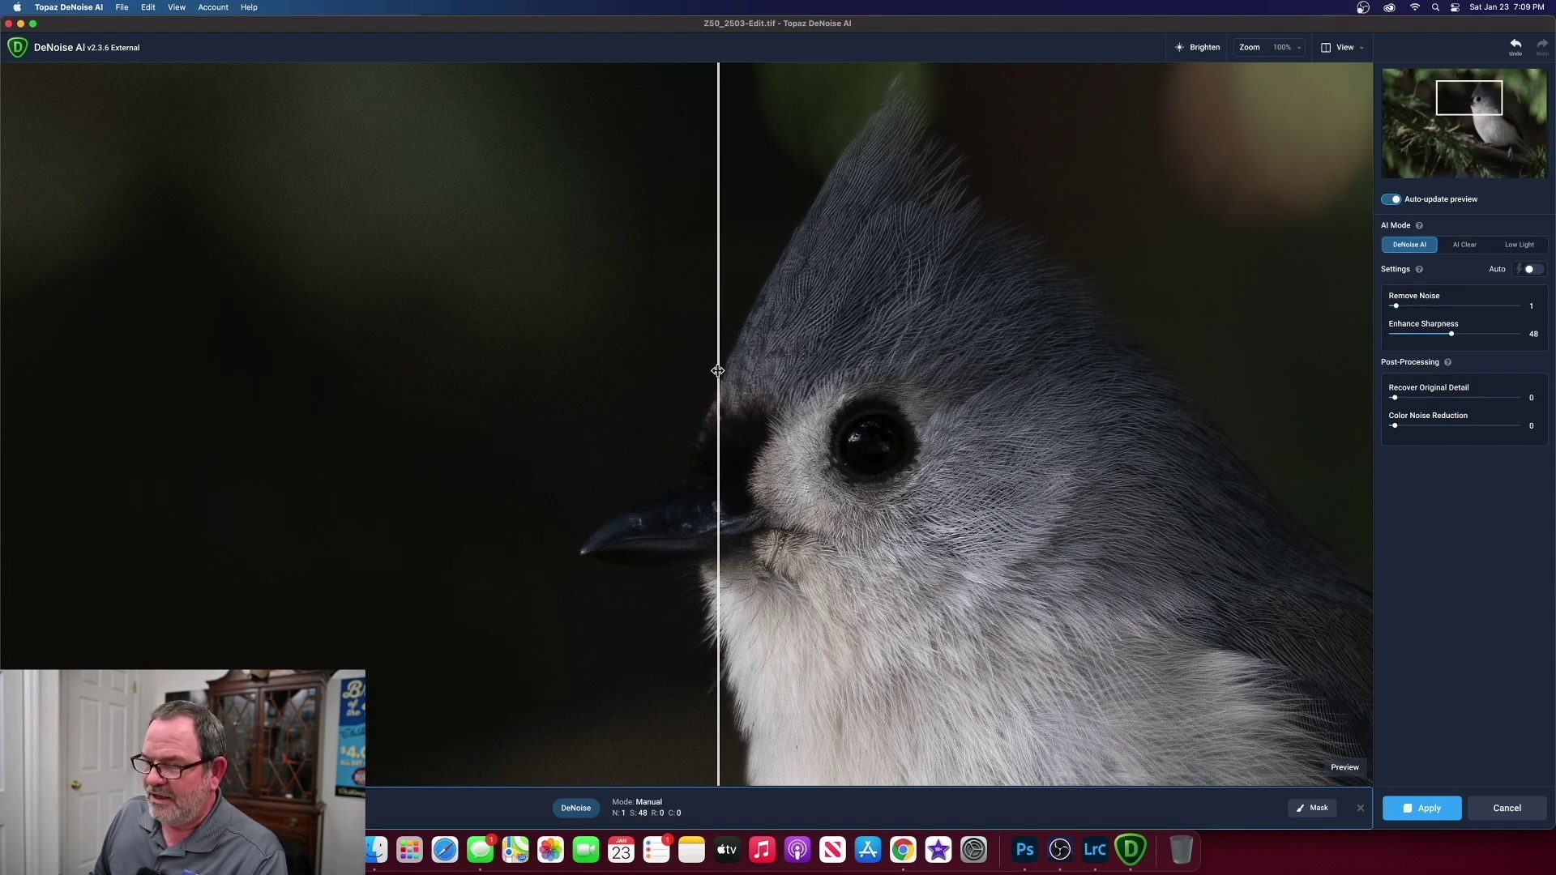
pyautogui.moveTo(718, 371); pyautogui.dragTo(994, 390)
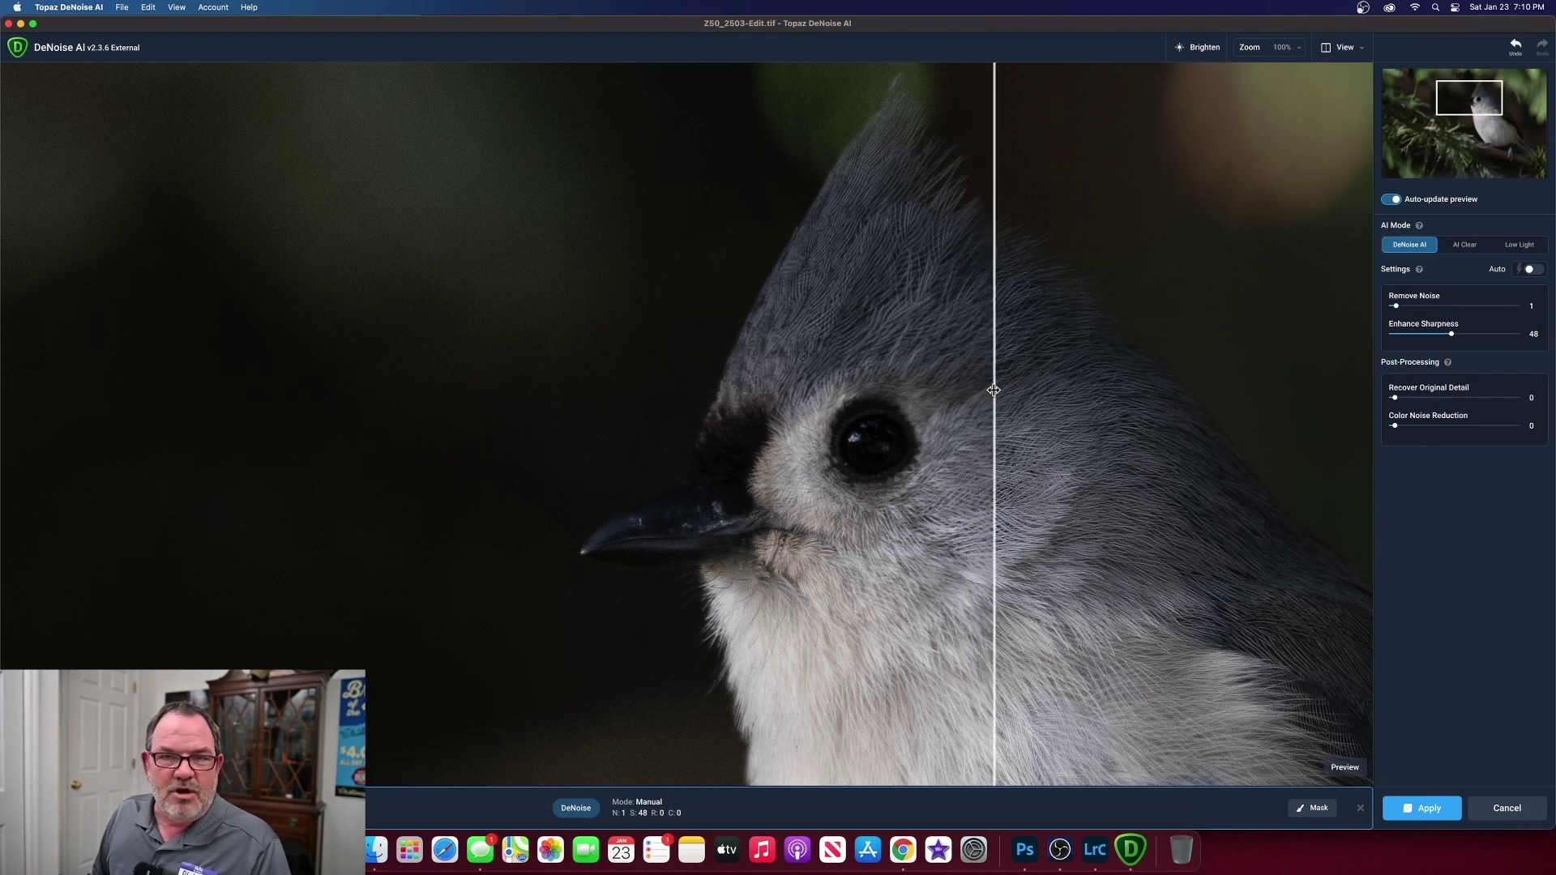
pyautogui.moveTo(994, 391); pyautogui.dragTo(878, 491)
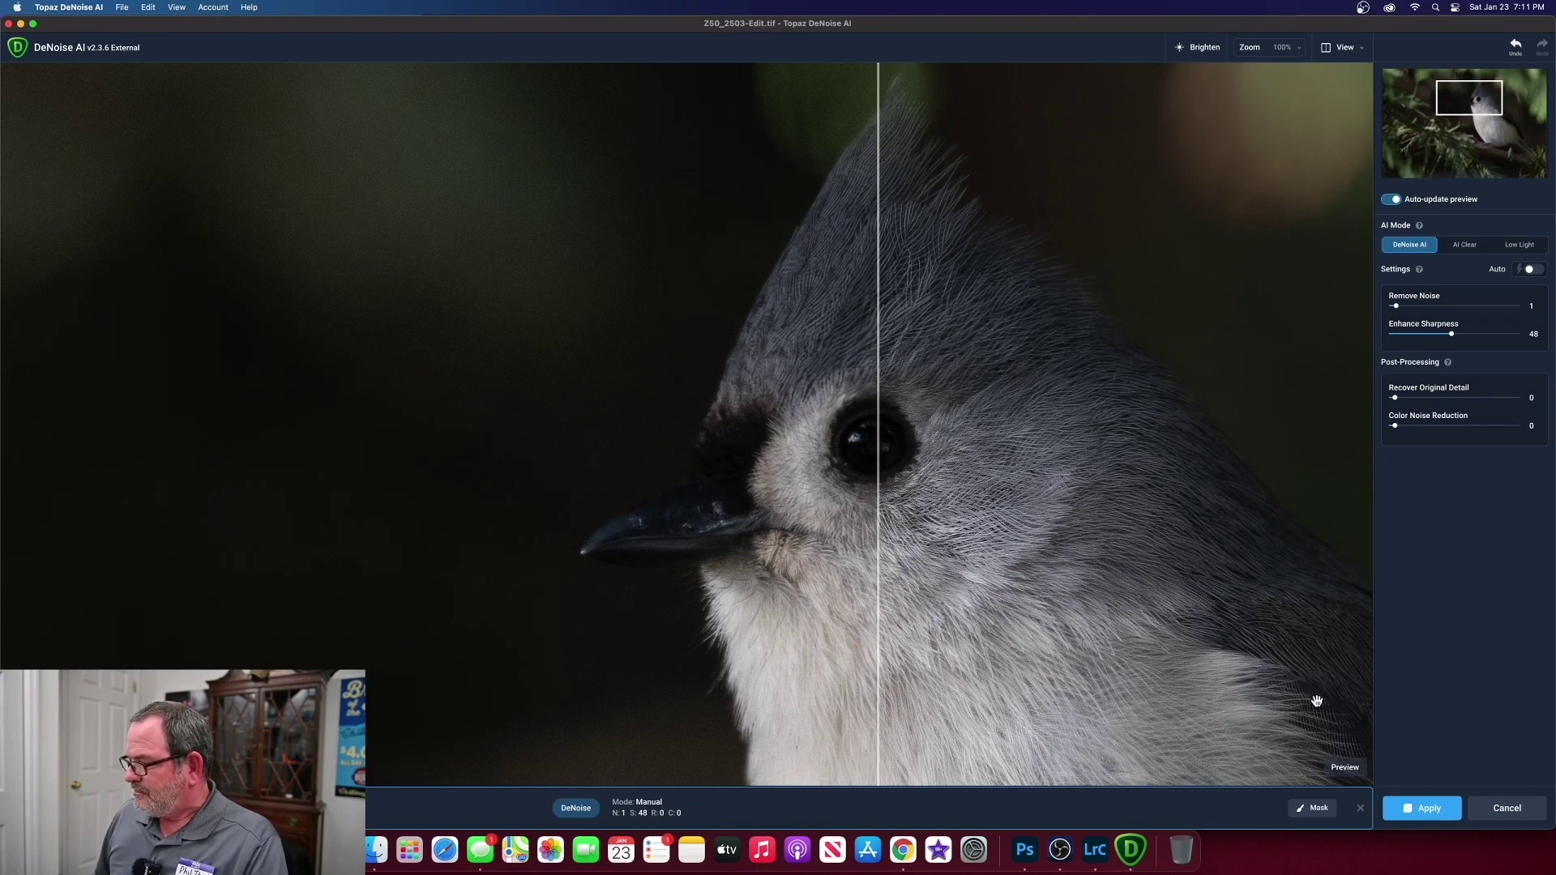
# Apply the denoising to the bird photo and switch back to Lightroom Classic
pyautogui.click(1414, 819)
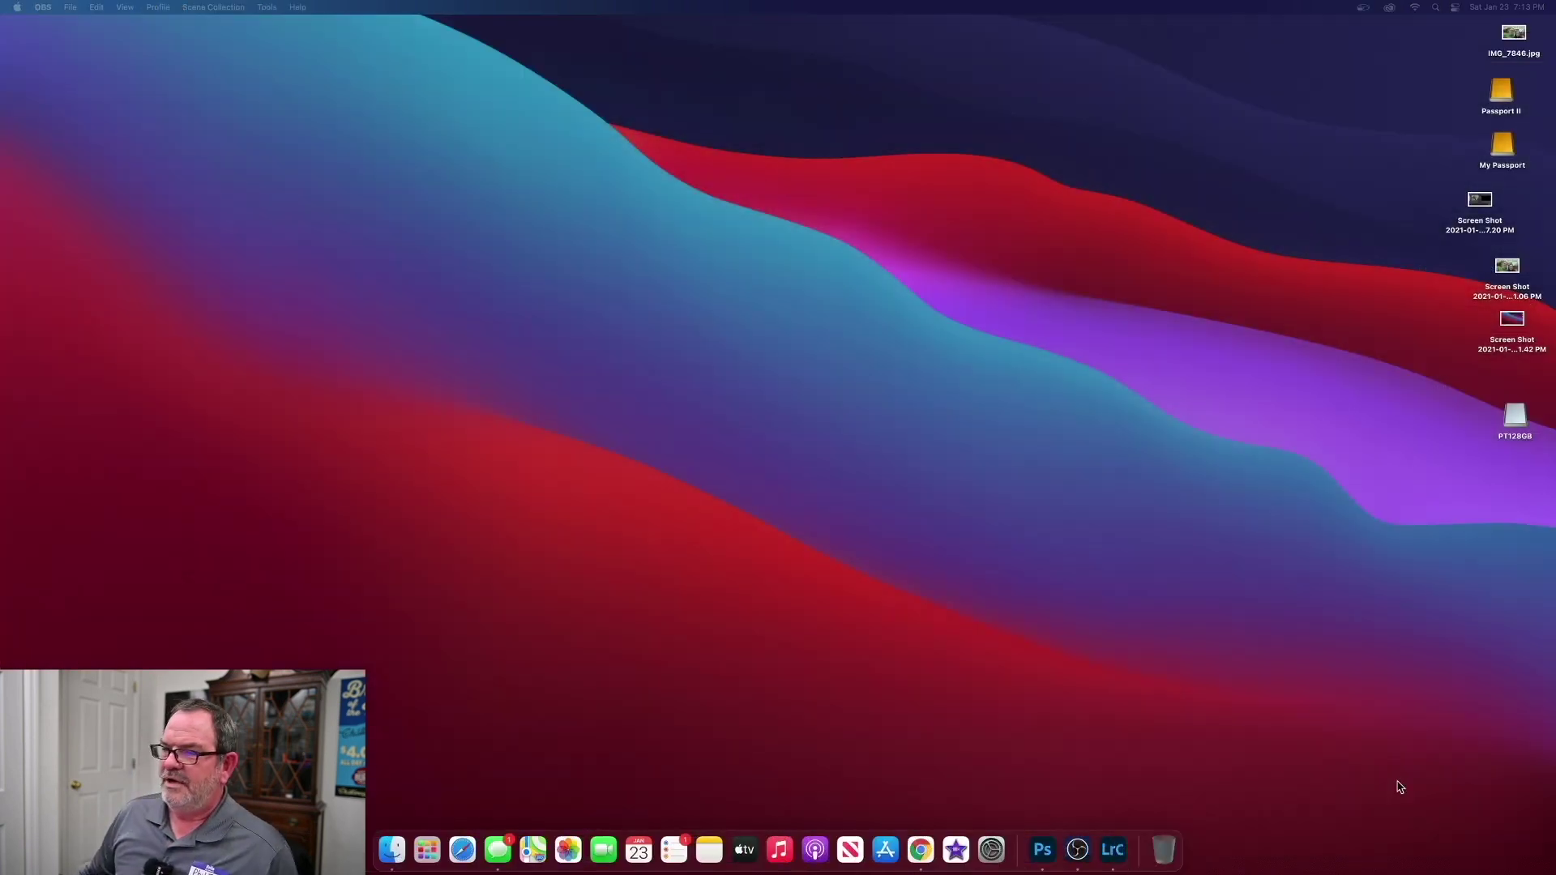
pyautogui.click(1112, 851)
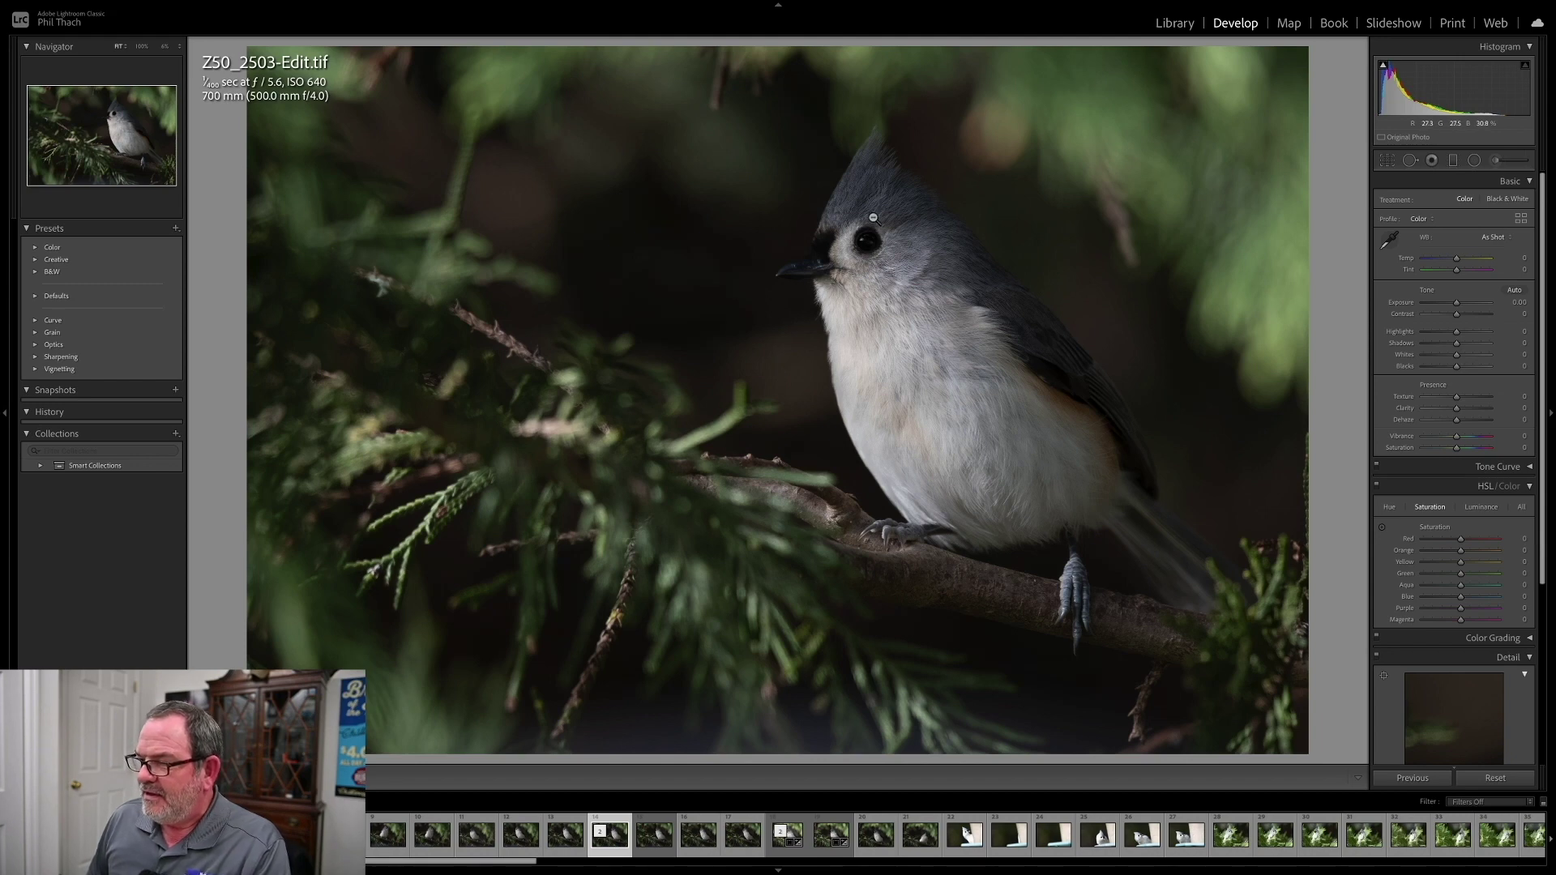
# Examine Z50_2503-Edit.tif at 100% against the original Z50_2503.NEF, checking the bird's feathers and the background for noise
pyautogui.click(142, 46)
pyautogui.moveTo(910, 175); pyautogui.dragTo(873, 397)
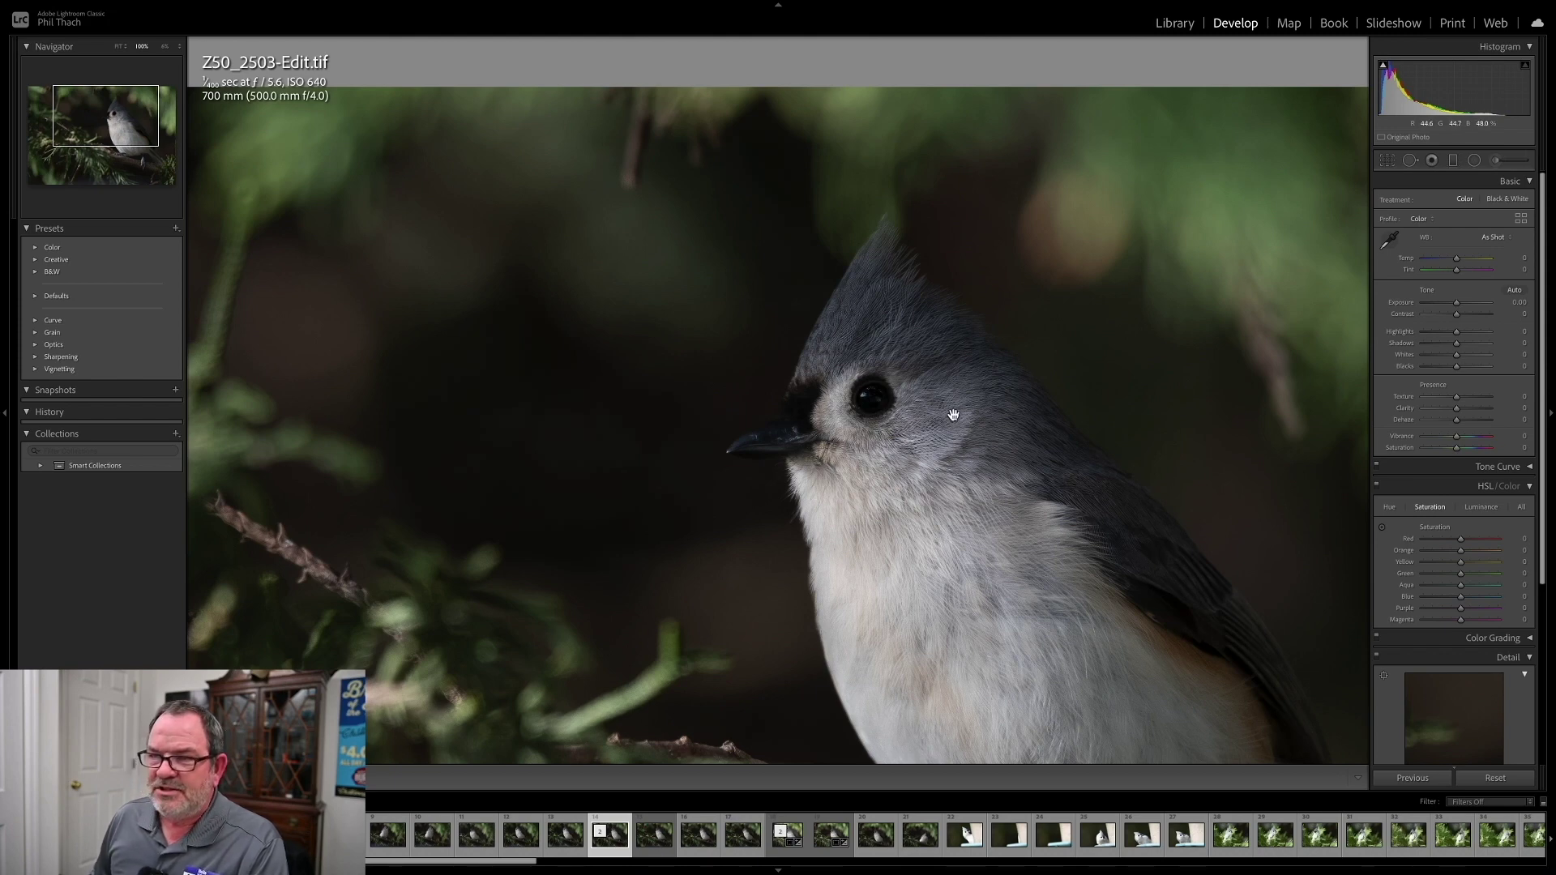
pyautogui.press('Left')
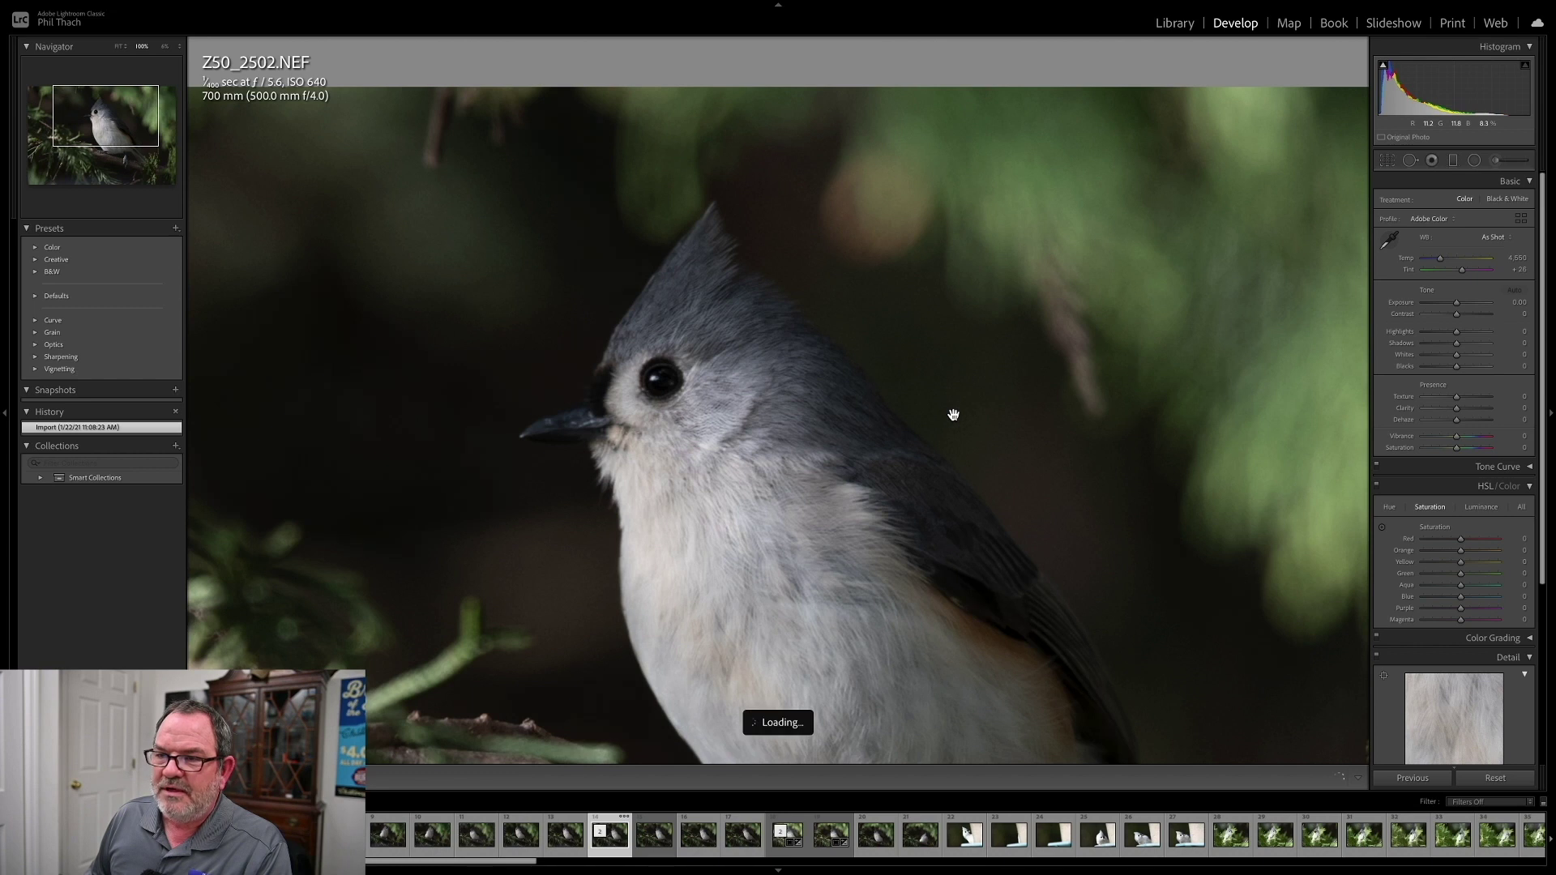
pyautogui.press('Right')
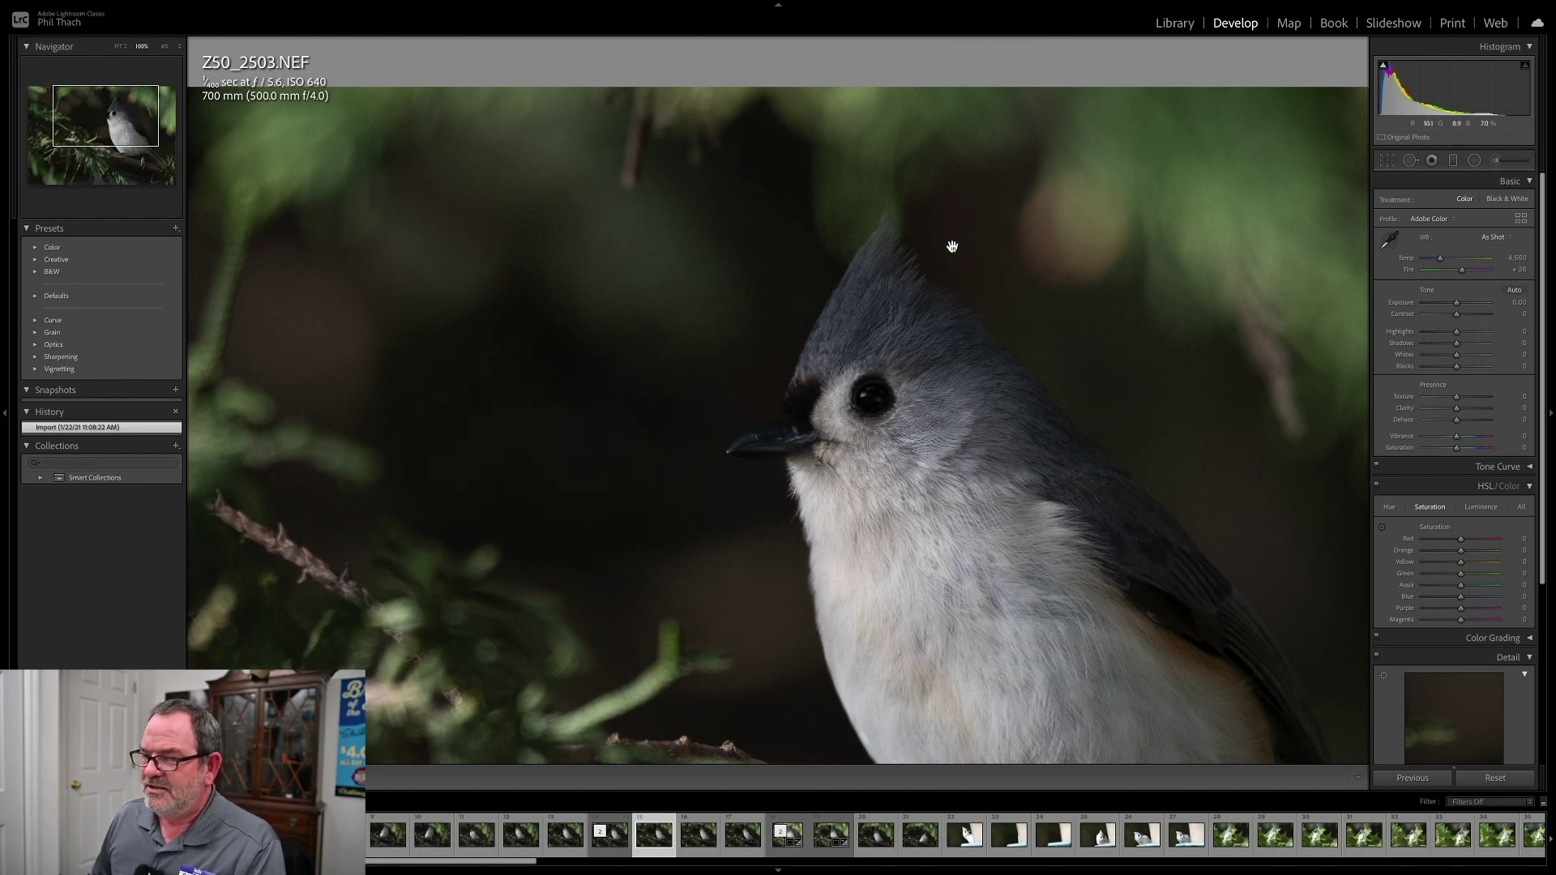
pyautogui.moveTo(1143, 189); pyautogui.dragTo(865, 265)
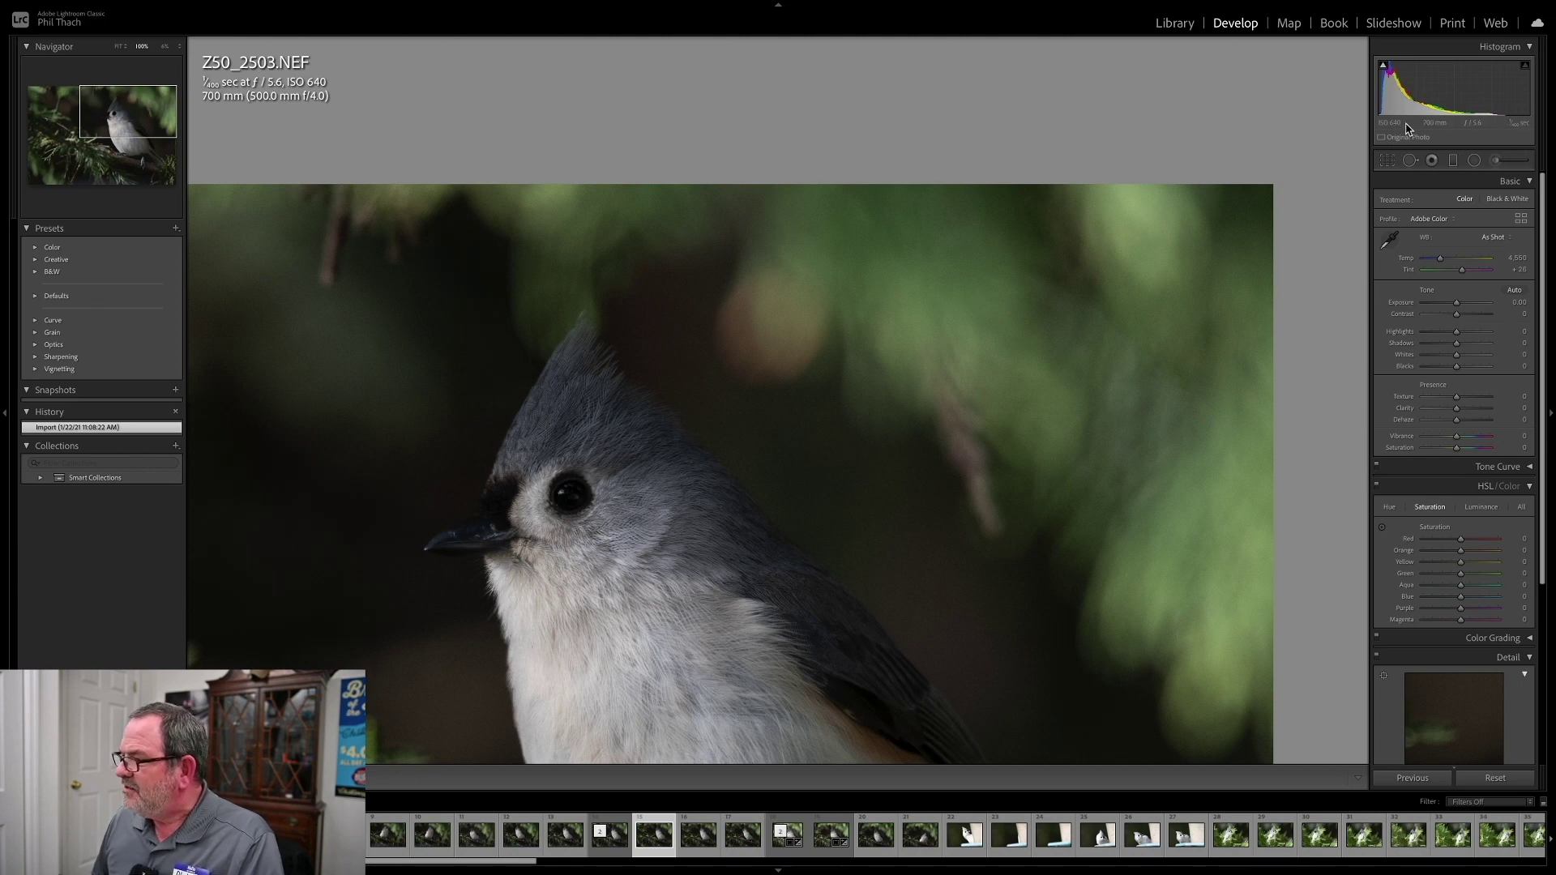
pyautogui.moveTo(785, 288); pyautogui.dragTo(1257, 270)
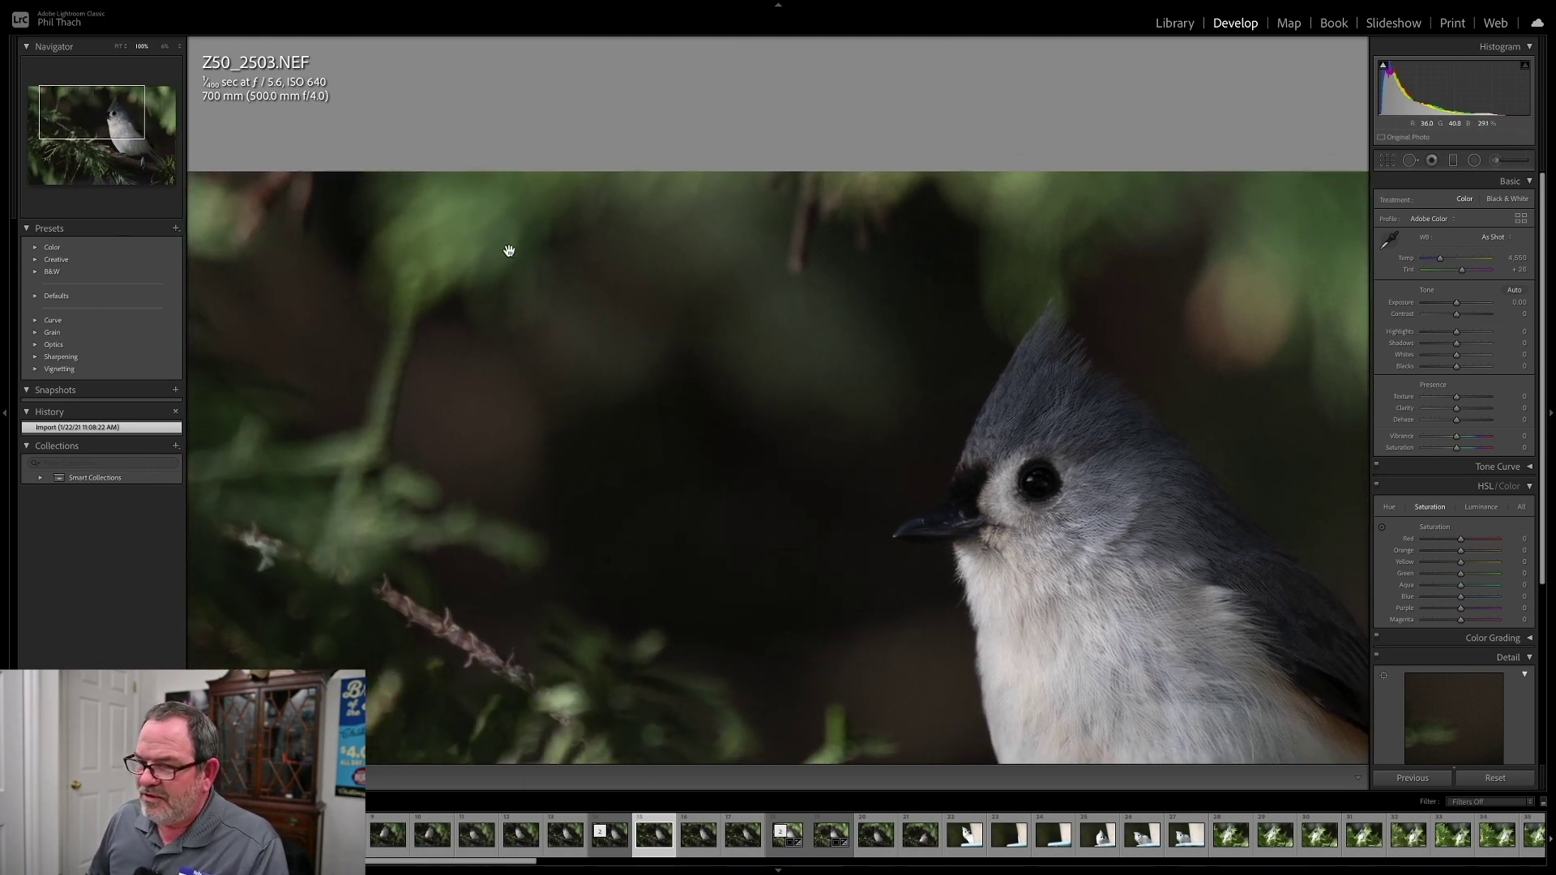
pyautogui.moveTo(512, 564); pyautogui.dragTo(390, 425)
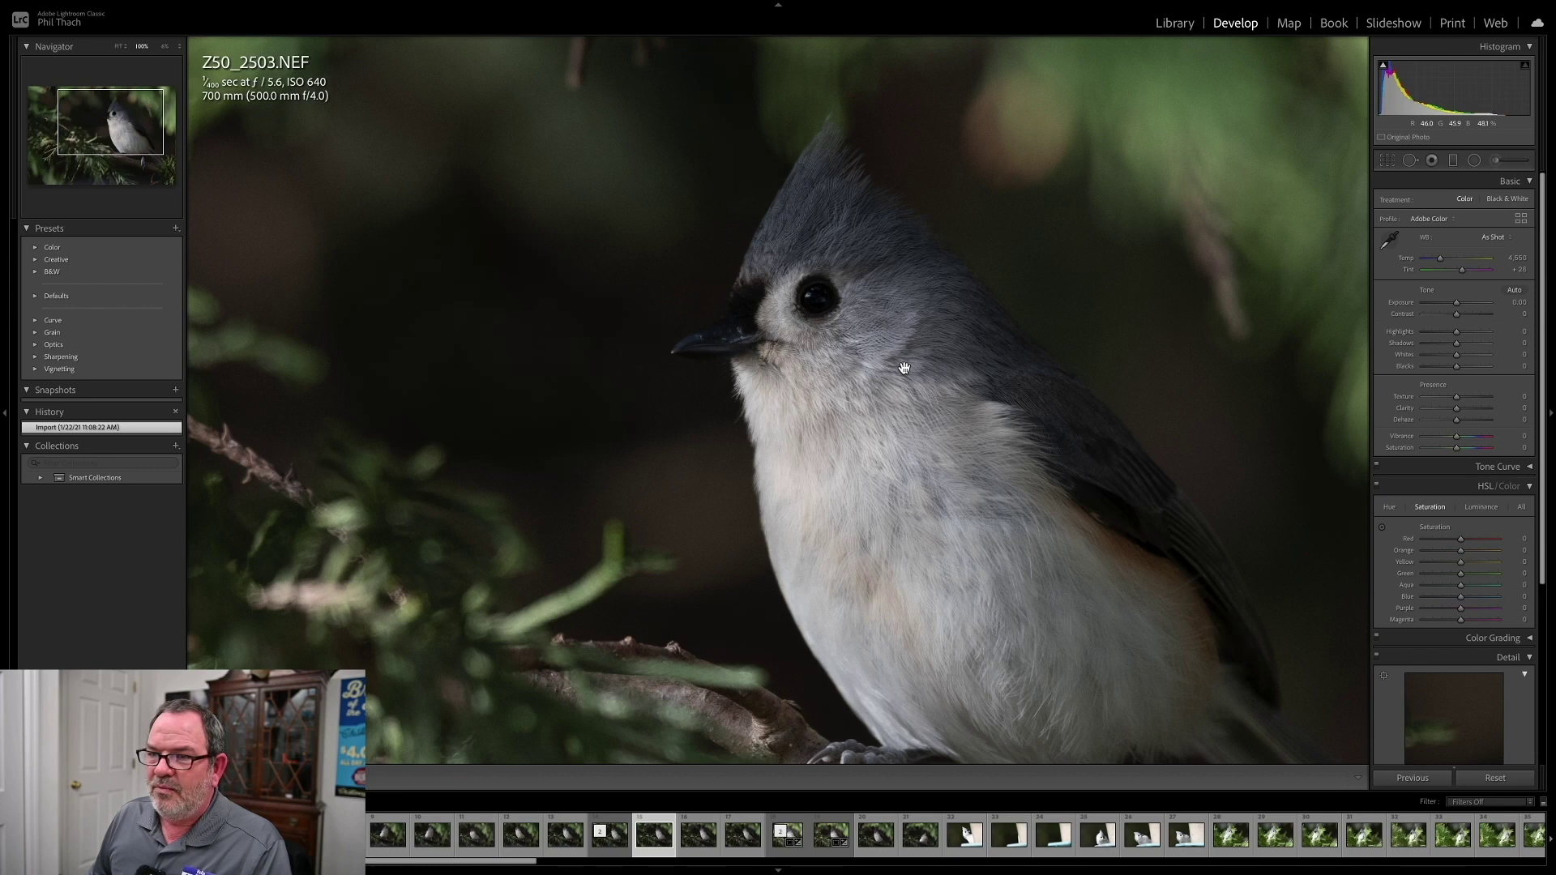
pyautogui.press('Left')
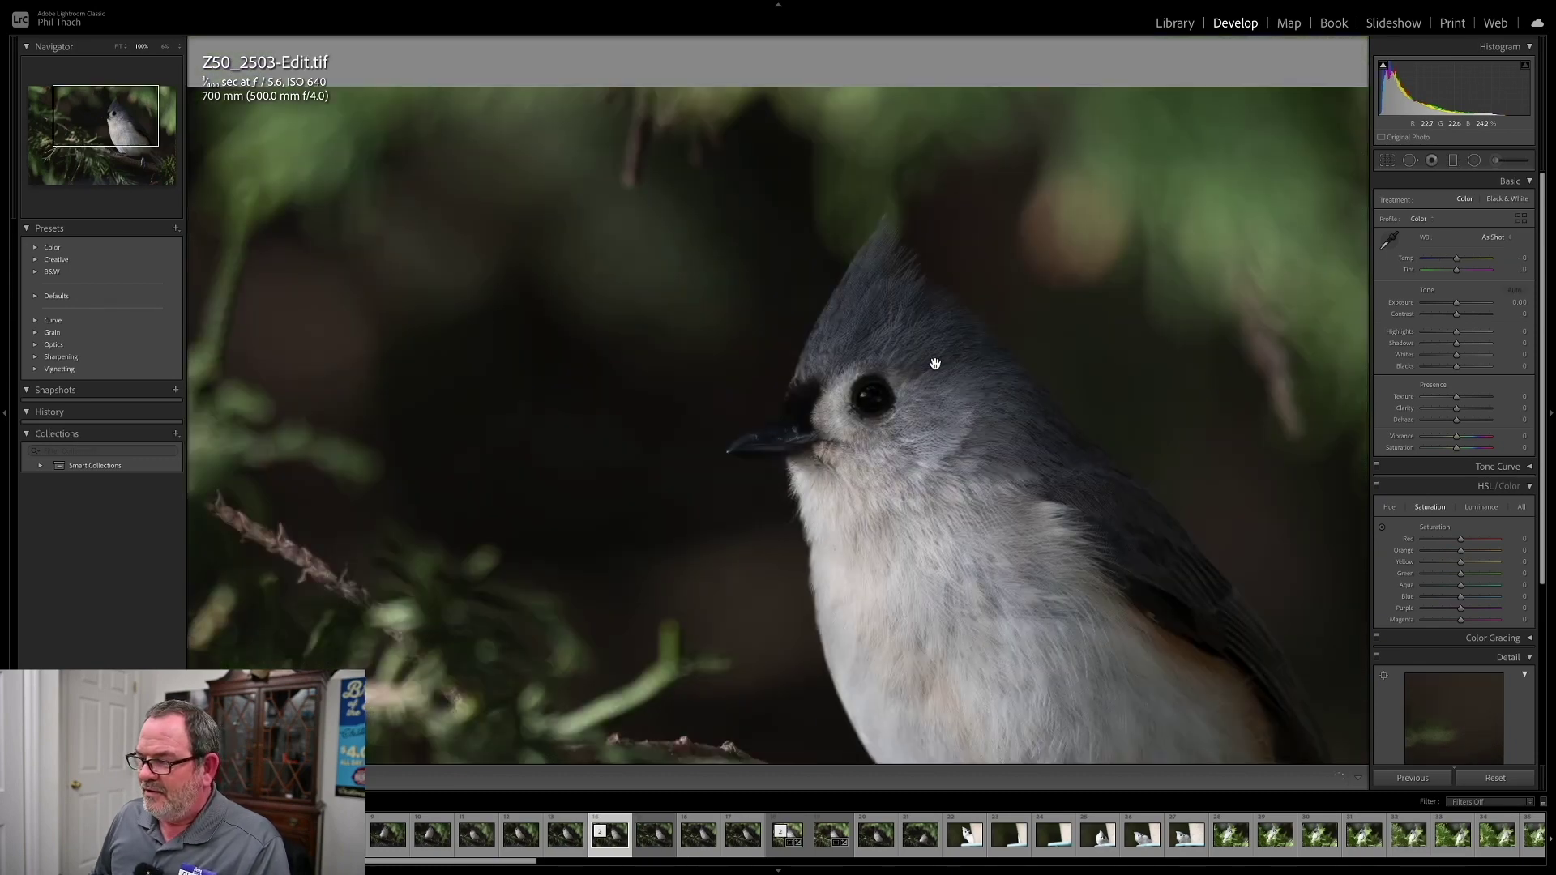
pyautogui.moveTo(1150, 337); pyautogui.dragTo(1035, 354)
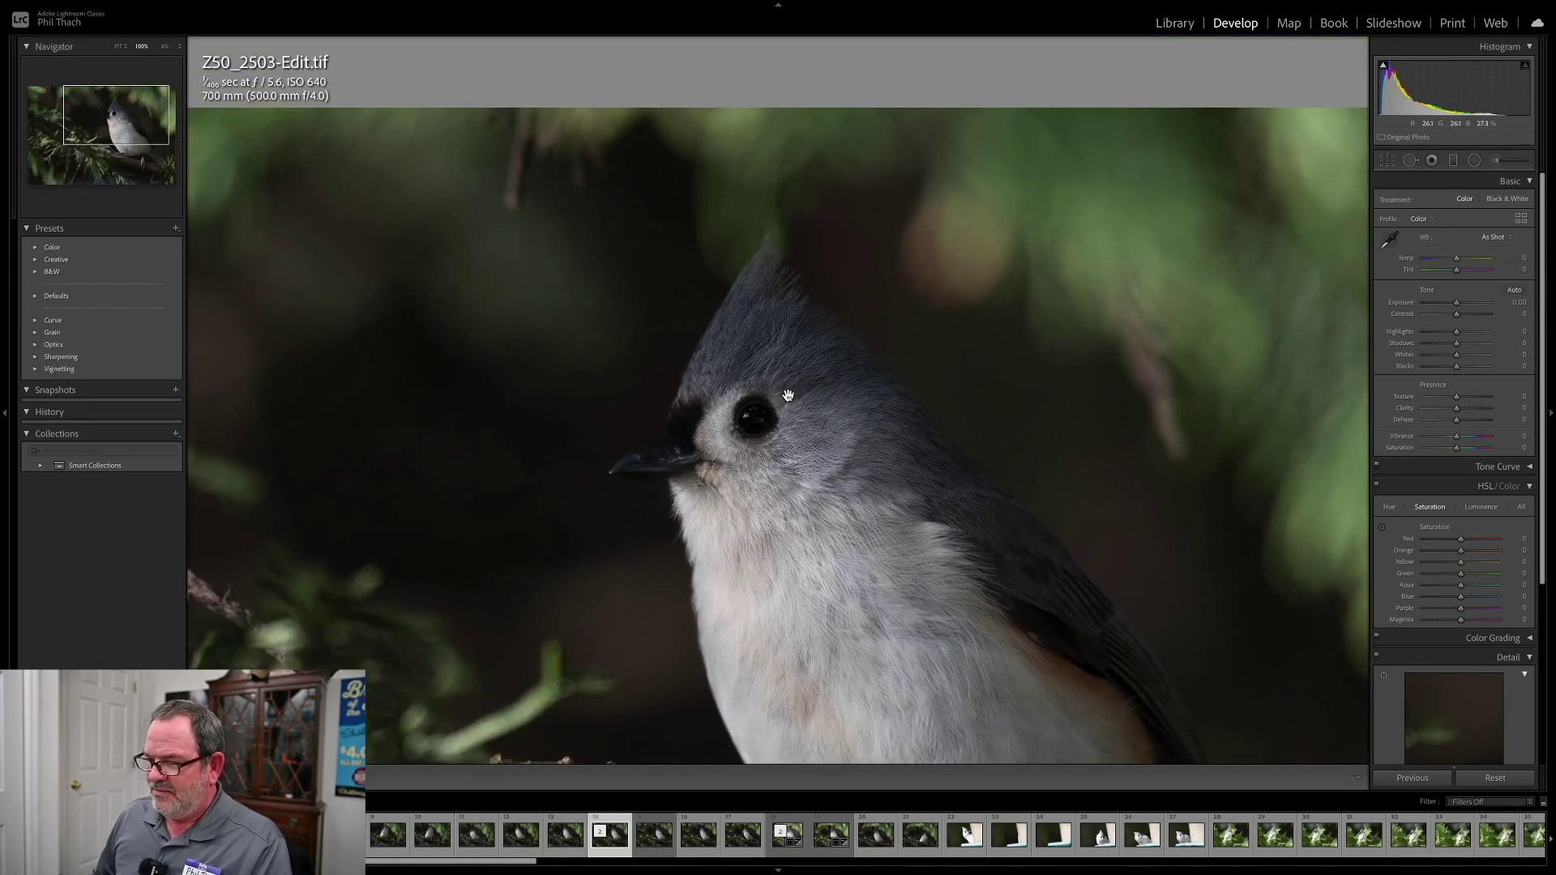
pyautogui.moveTo(1140, 337); pyautogui.dragTo(1129, 165)
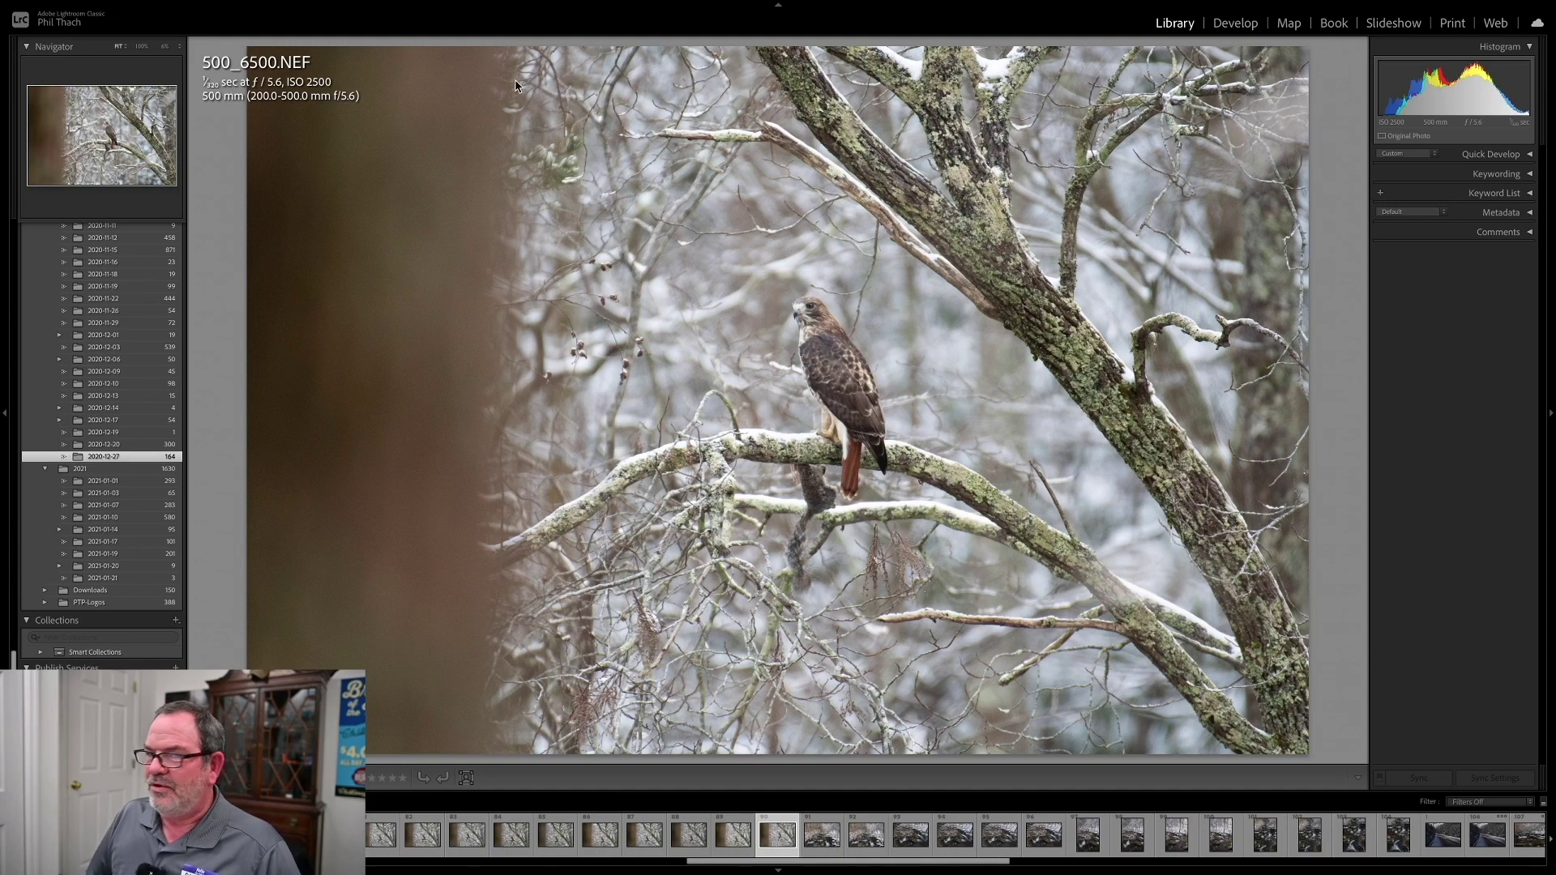
# Open the hawk photo 500_6500.NEF for developing and set its sharpening amount to 0
pyautogui.click(1235, 25)
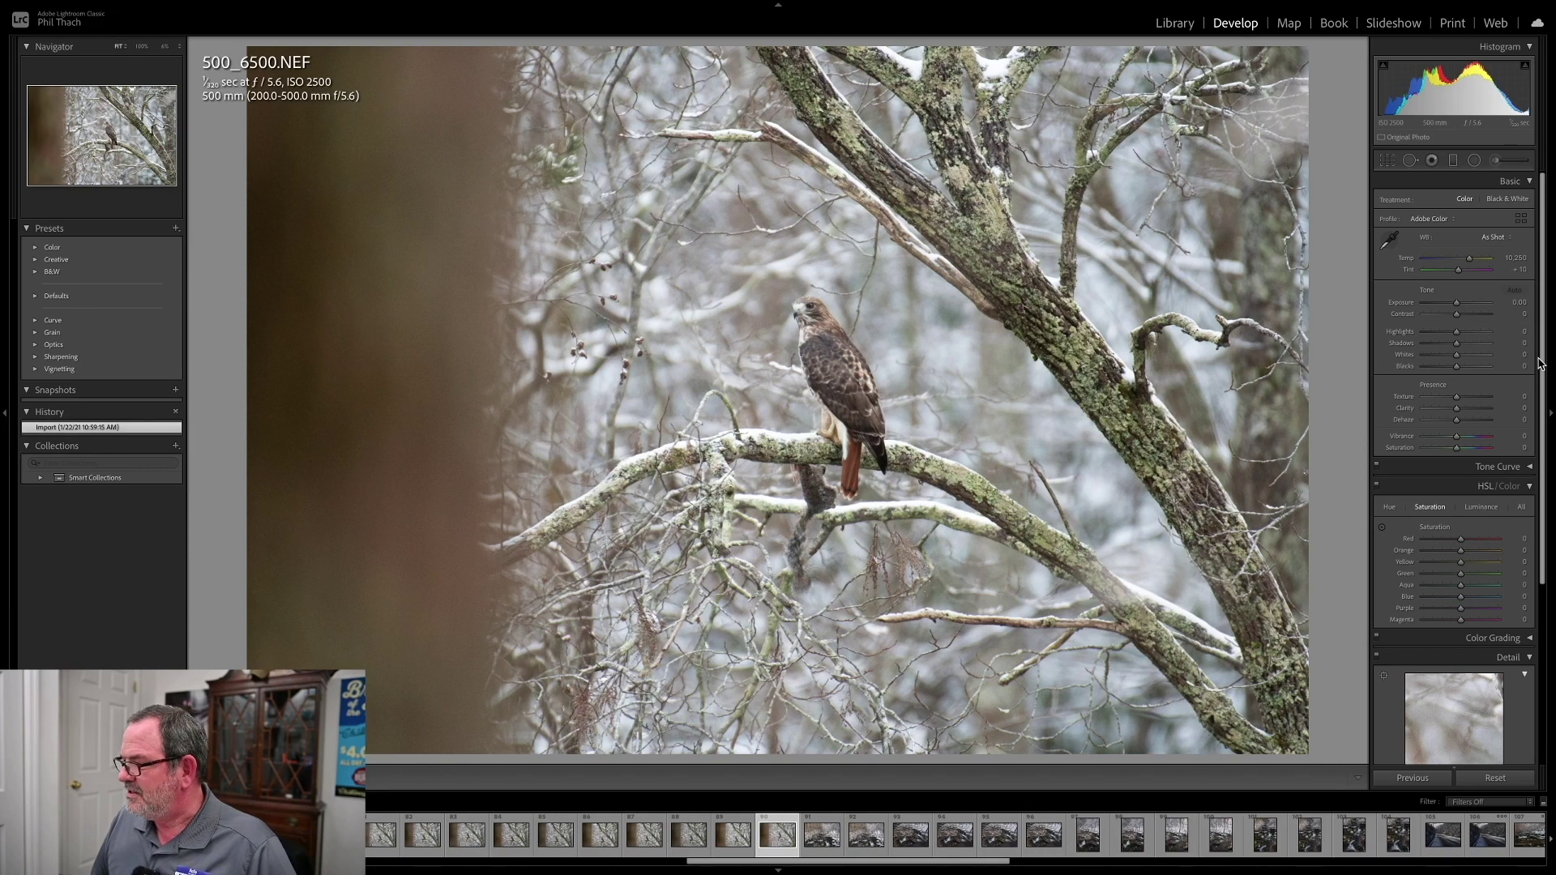
pyautogui.scroll(-5, 1540, 364)
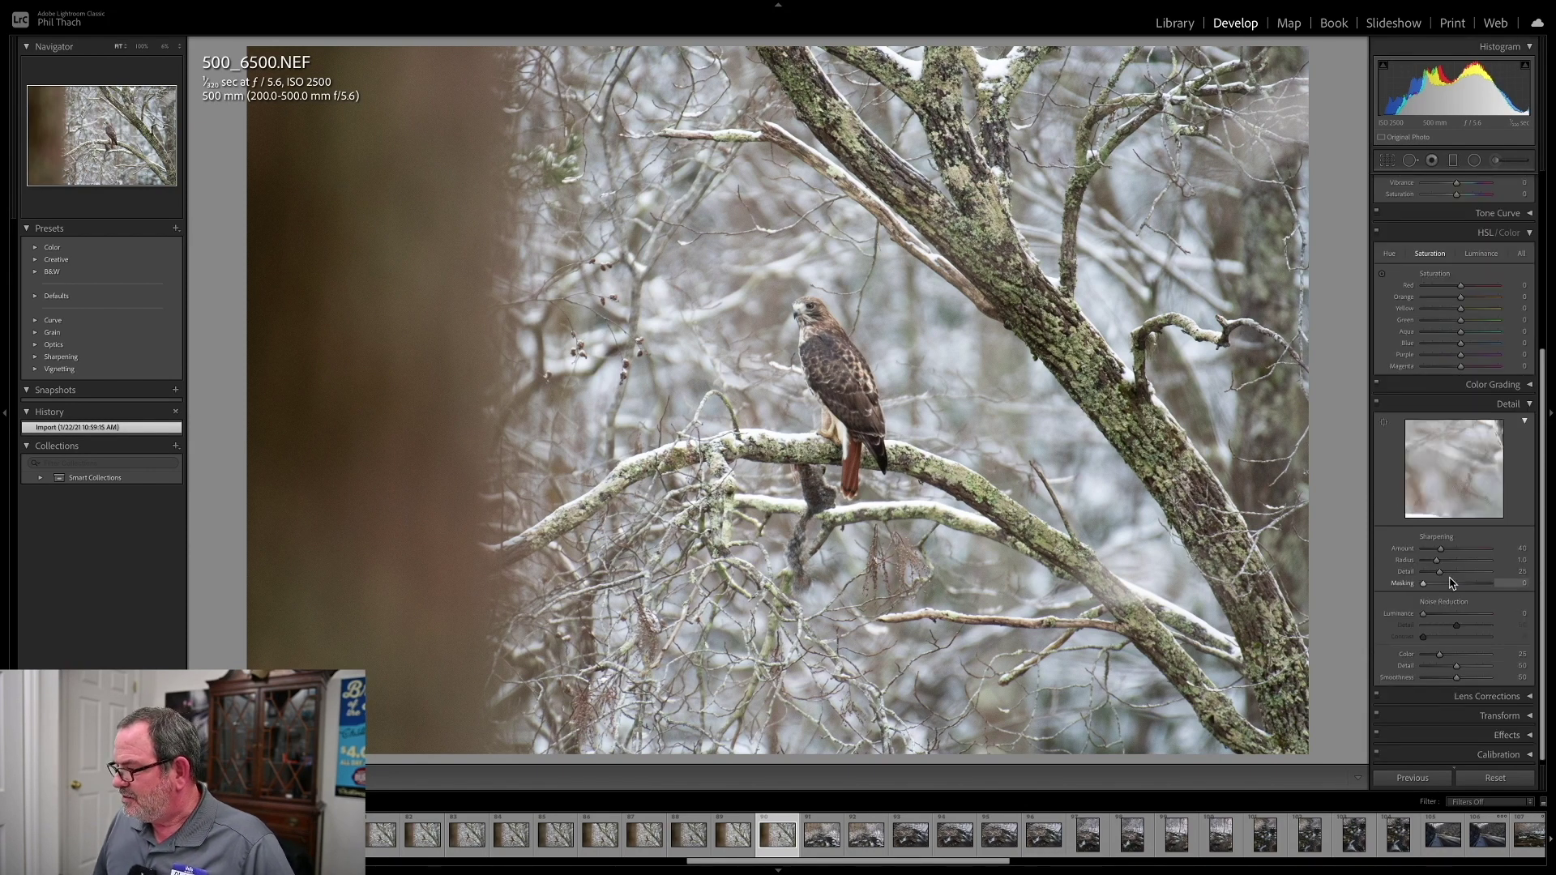
pyautogui.moveTo(1441, 554); pyautogui.dragTo(1417, 551)
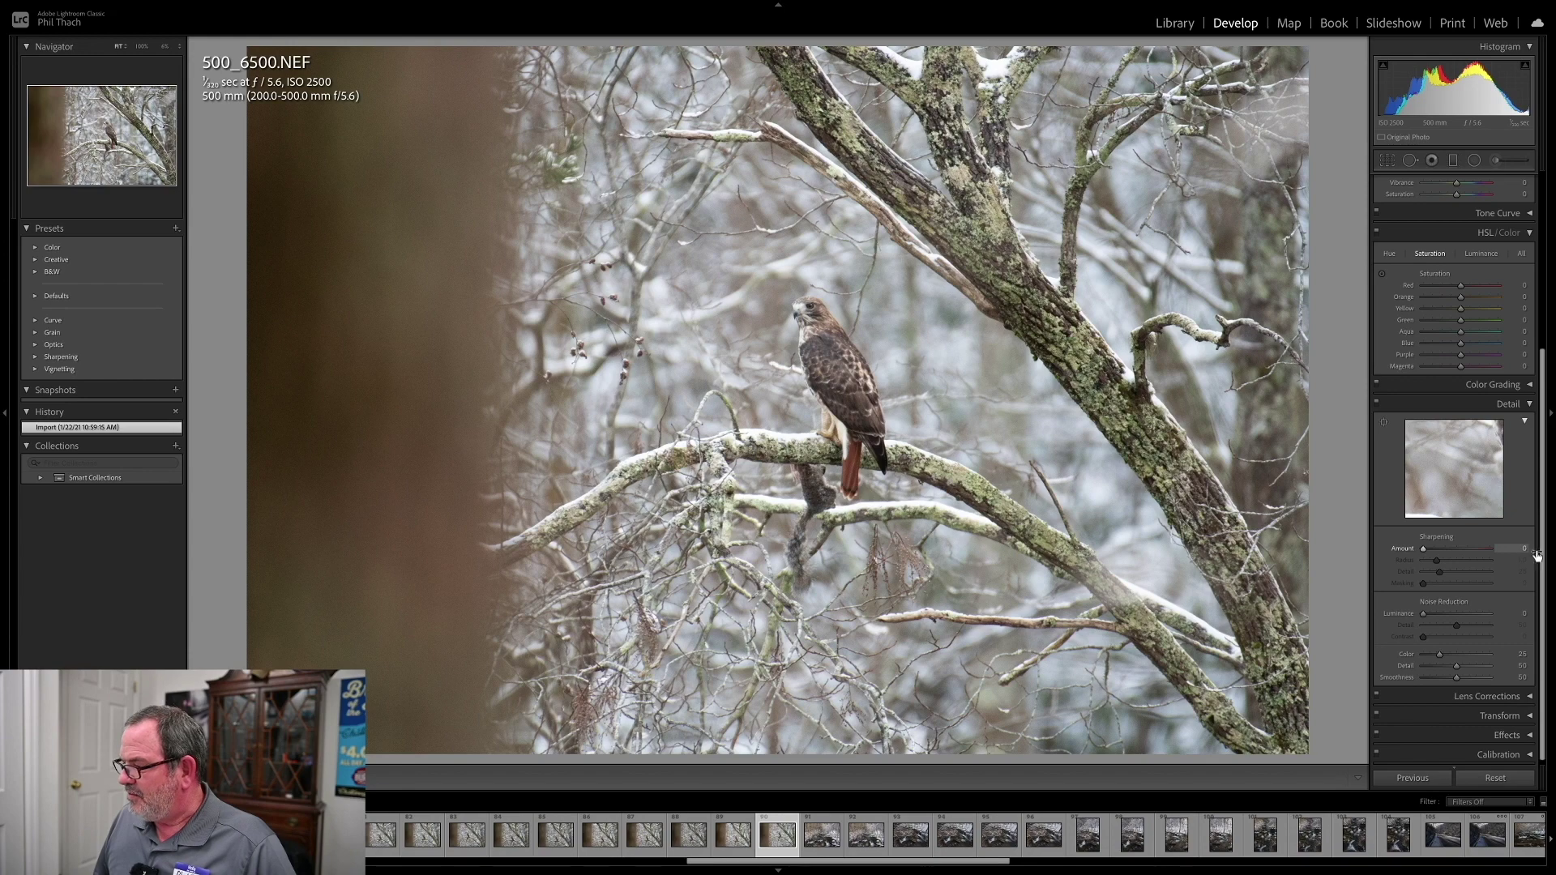
# Crop the hawk photo at the 2 x 3 / 4 x 6 aspect ratio, framing the hawk and its branch tightly
pyautogui.scroll(4, 1532, 548)
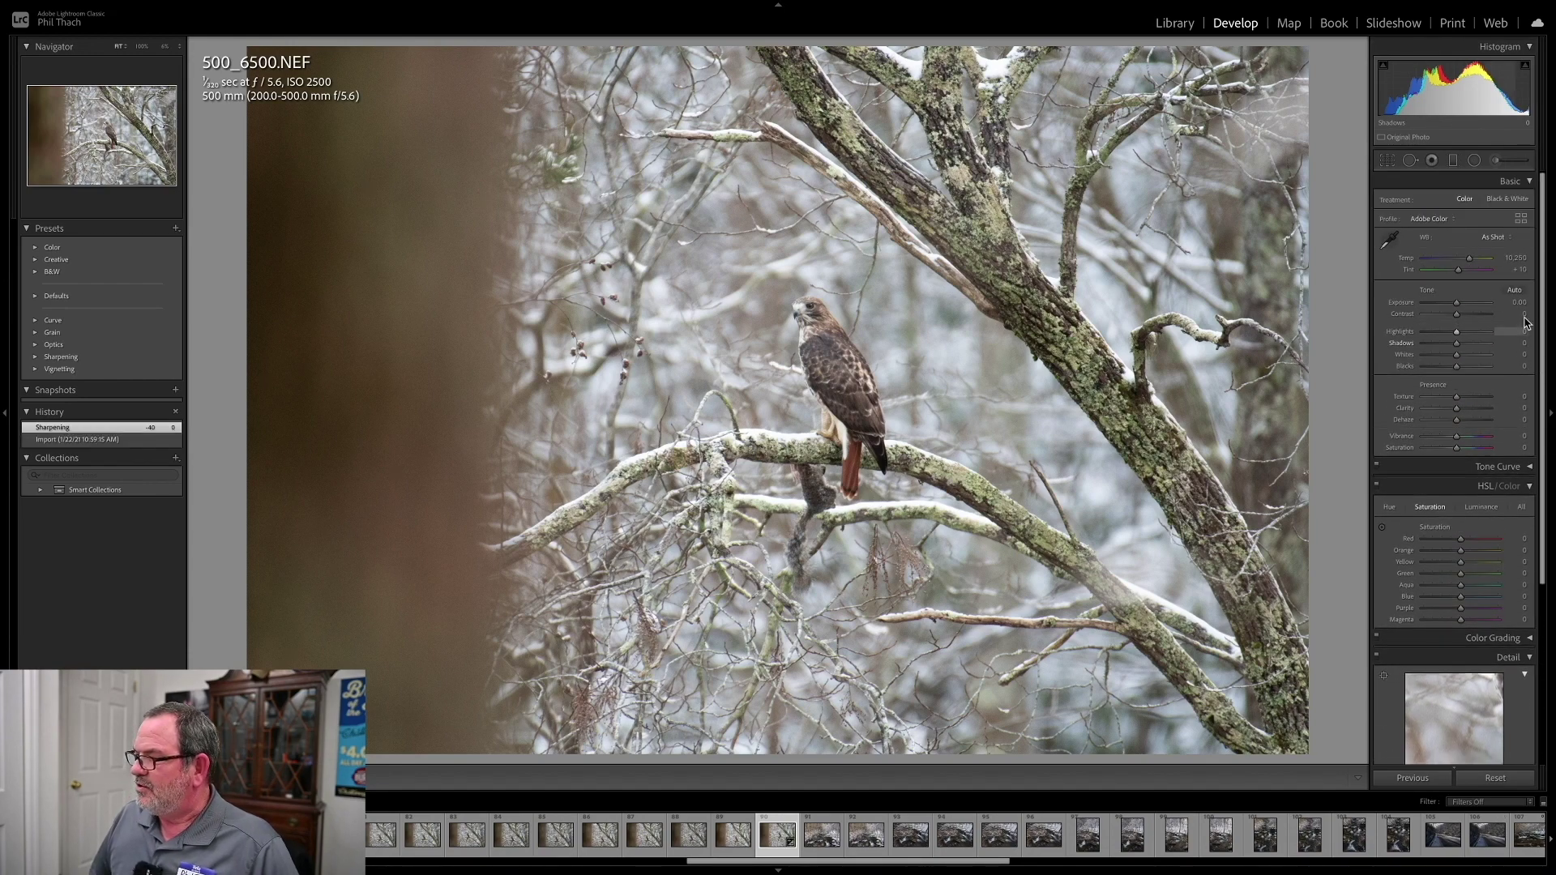
pyautogui.click(1387, 161)
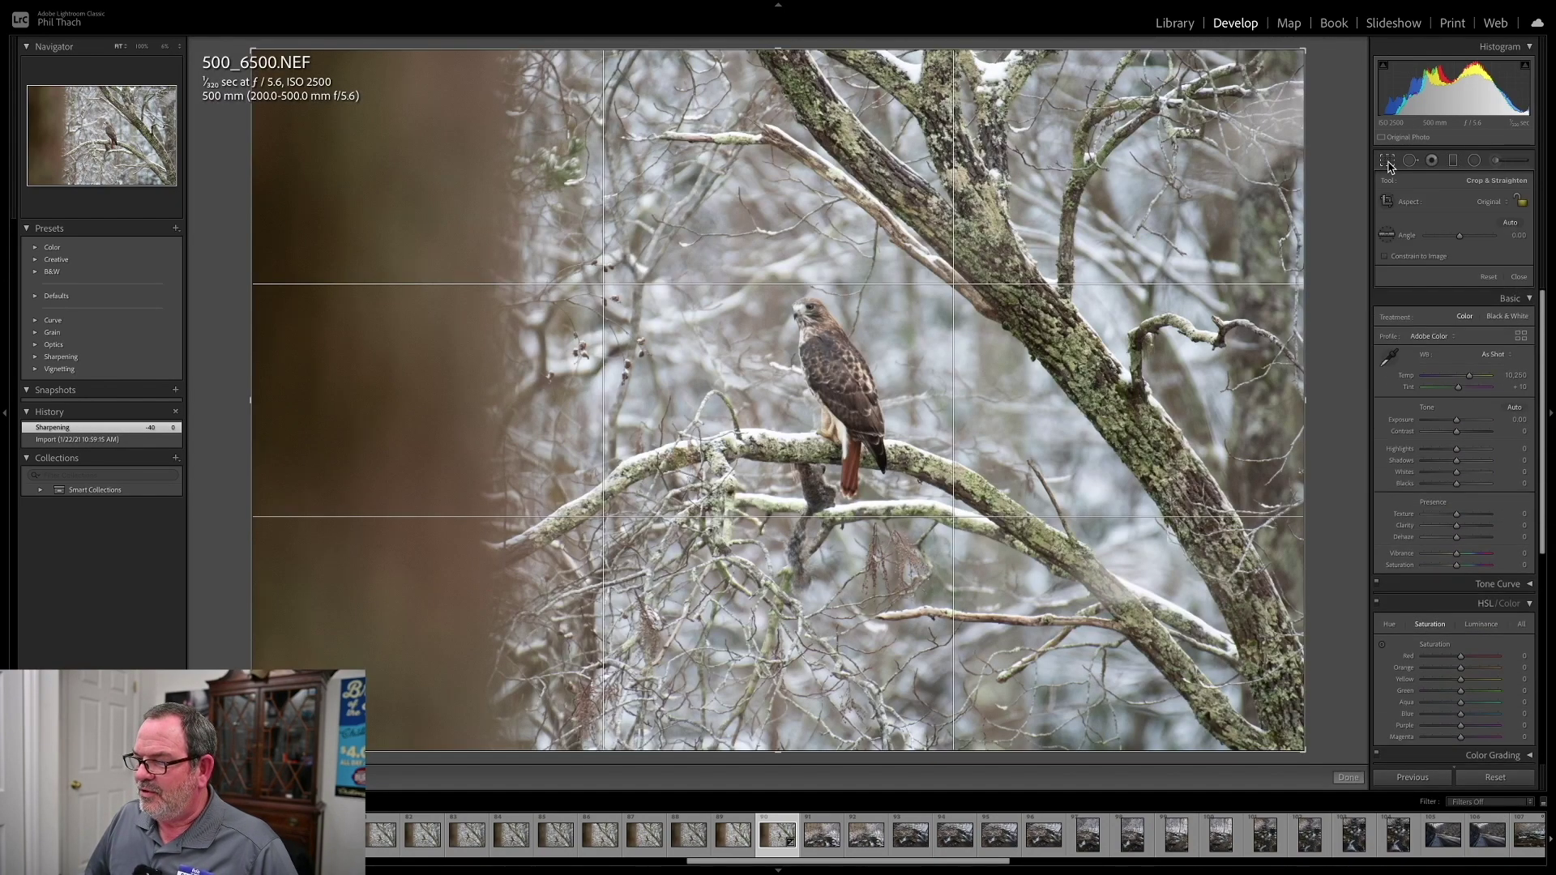
pyautogui.moveTo(249, 398); pyautogui.dragTo(404, 411)
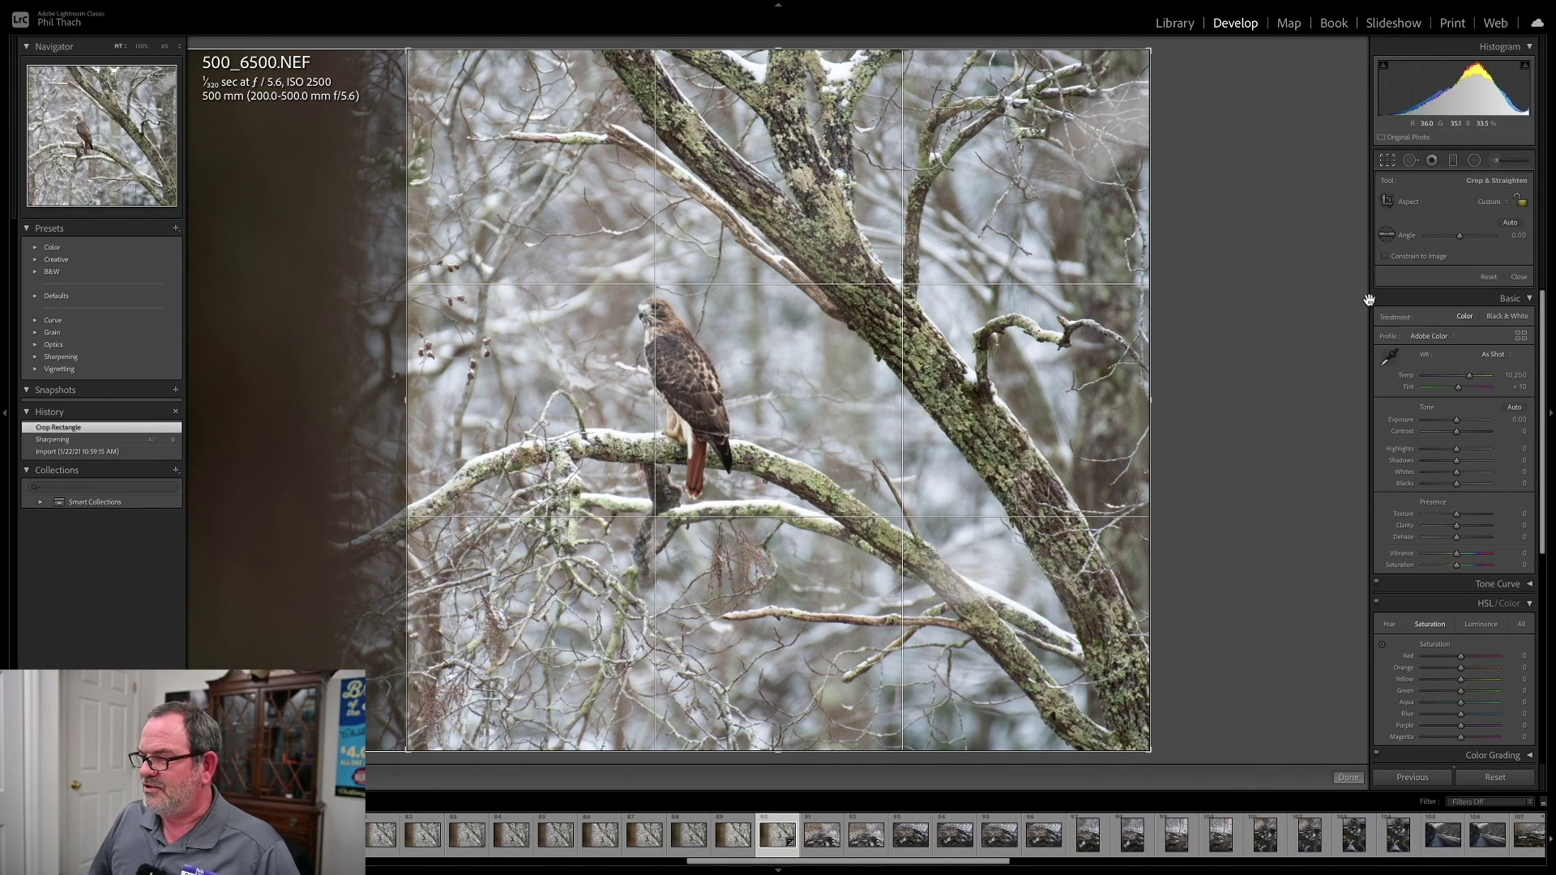
pyautogui.click(1505, 203)
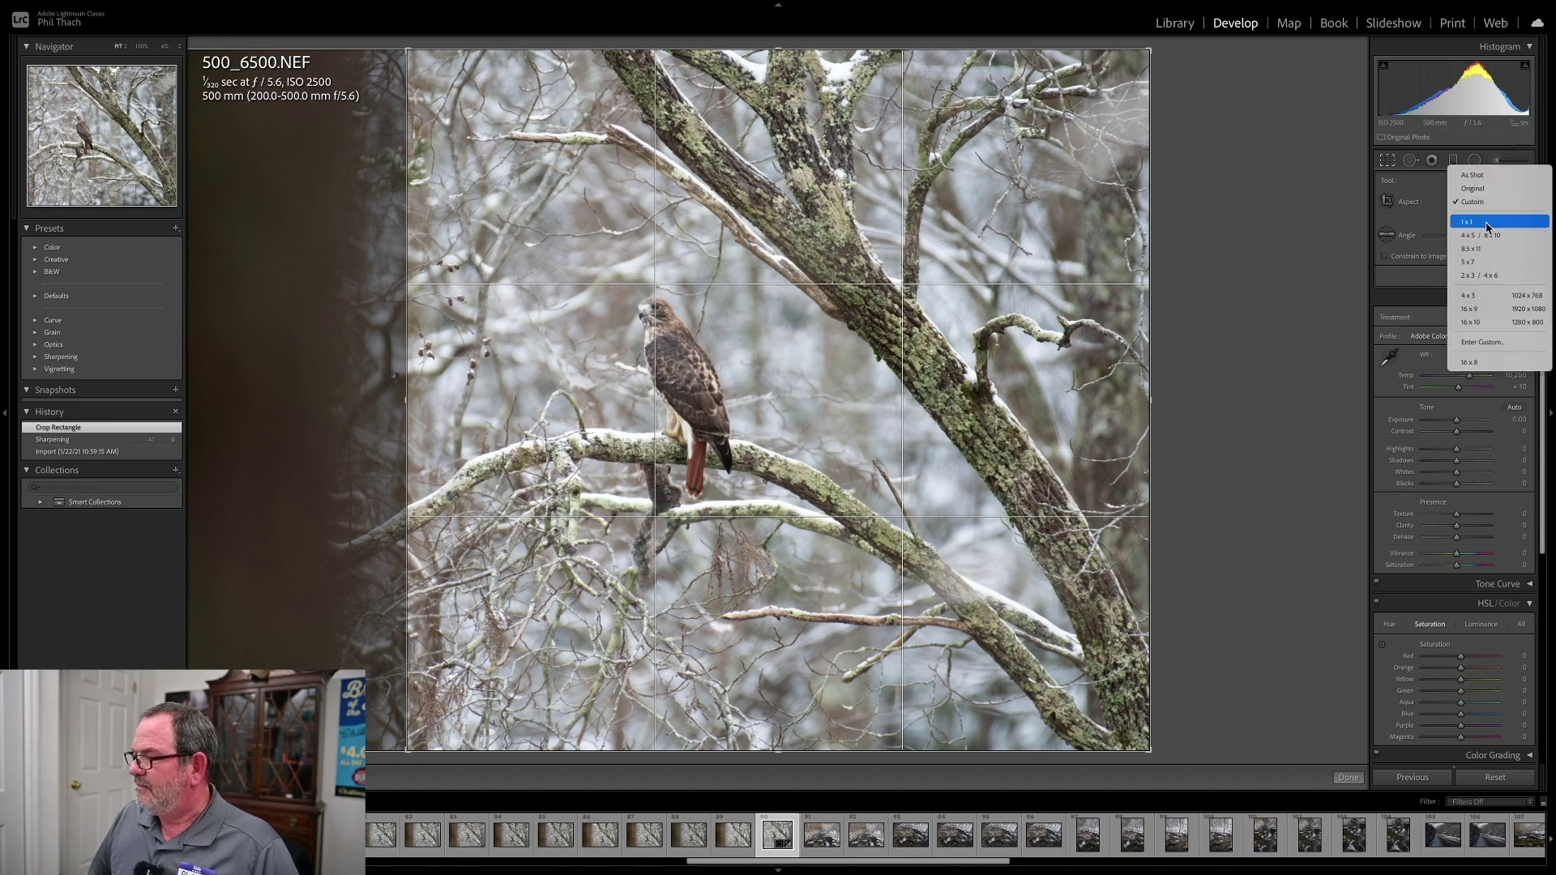
pyautogui.click(1480, 276)
pyautogui.moveTo(1155, 403); pyautogui.dragTo(978, 409)
pyautogui.moveTo(1071, 409); pyautogui.dragTo(1045, 415)
pyautogui.moveTo(987, 419); pyautogui.dragTo(1034, 402)
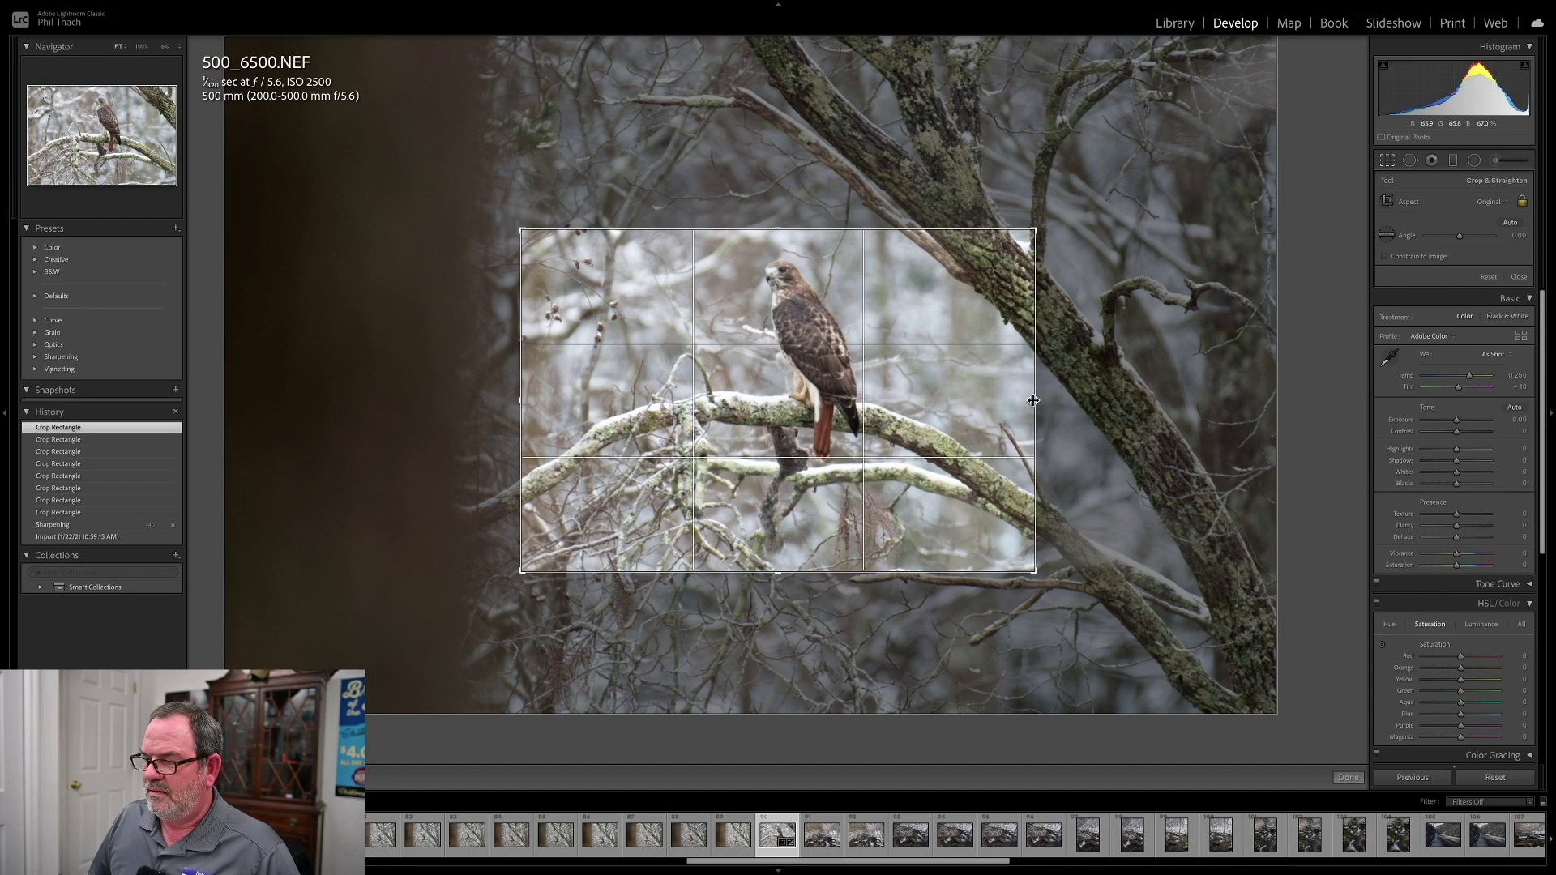
# Change the crop to the 4 x 5 / 8 x 10 aspect ratio, reposition the hawk in the frame and apply it
pyautogui.click(1502, 203)
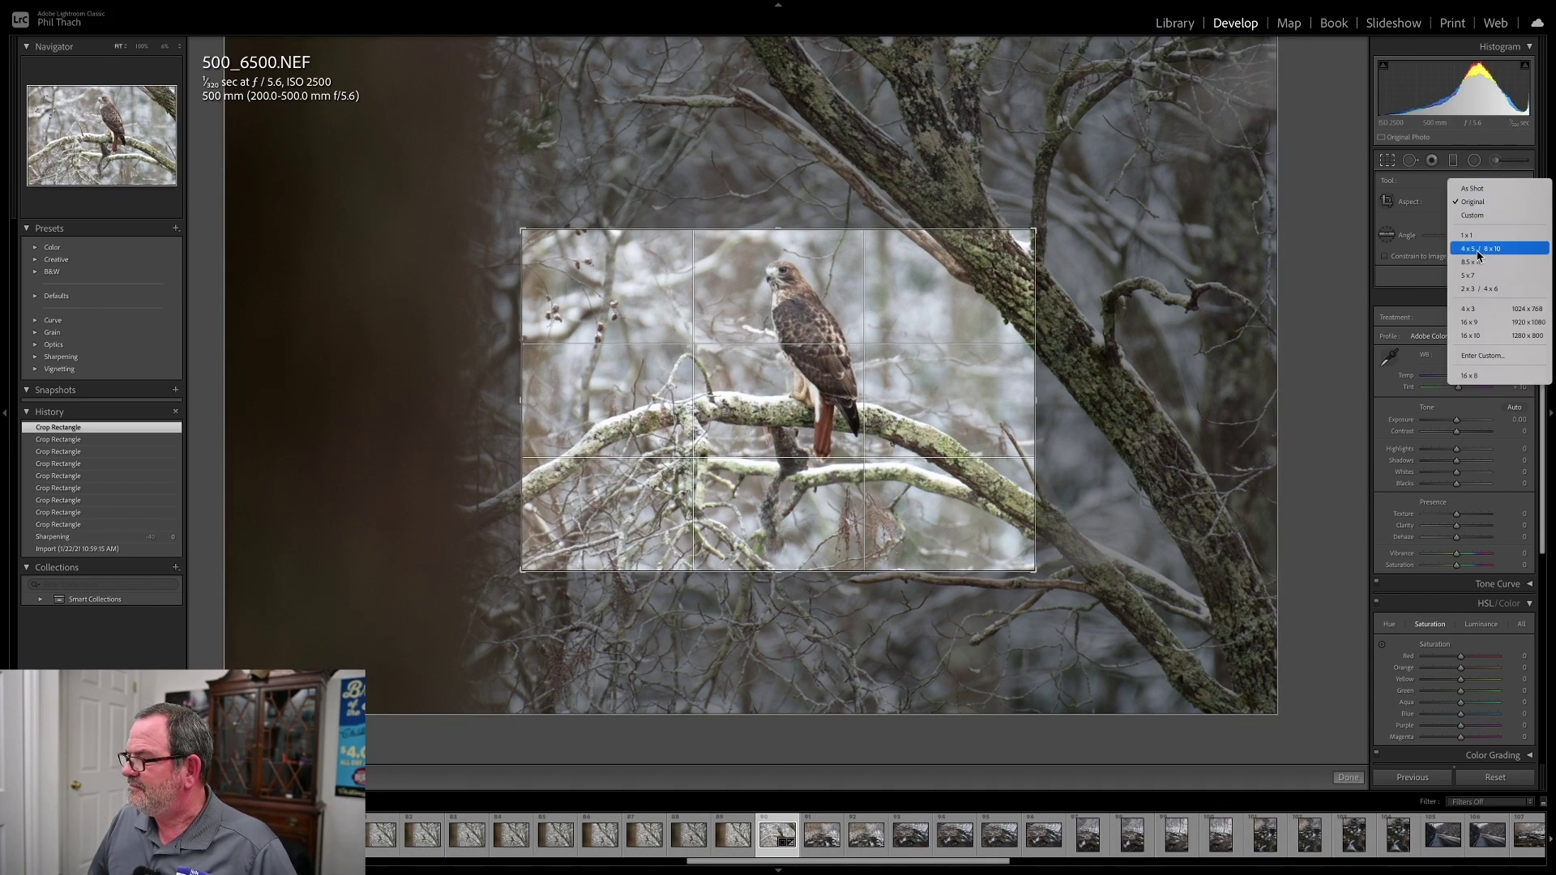
pyautogui.click(1491, 248)
pyautogui.moveTo(962, 339); pyautogui.dragTo(974, 370)
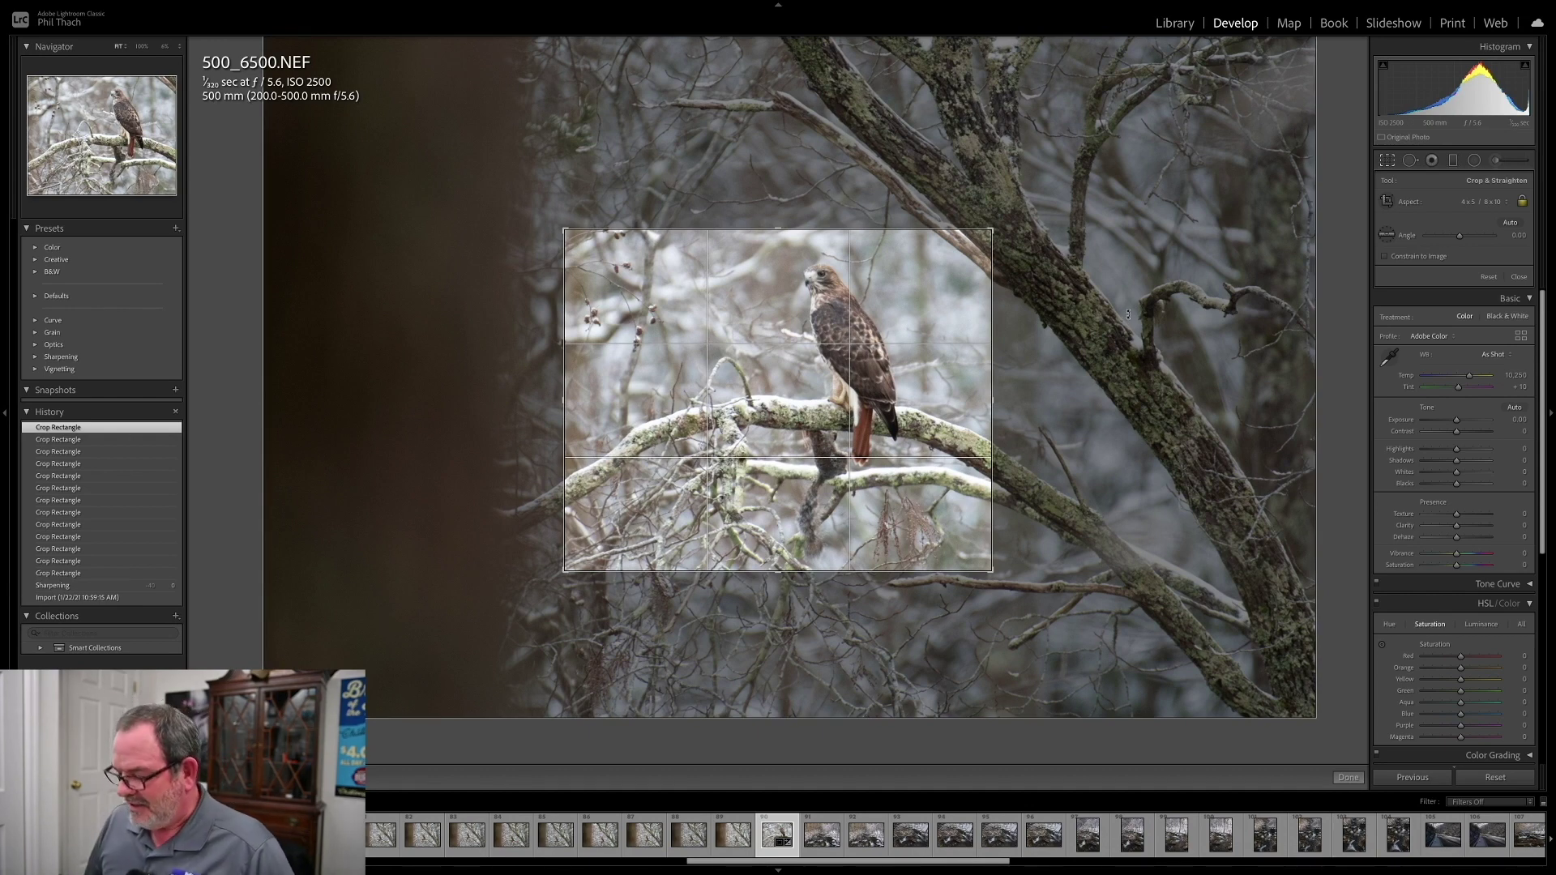
pyautogui.press('Return')
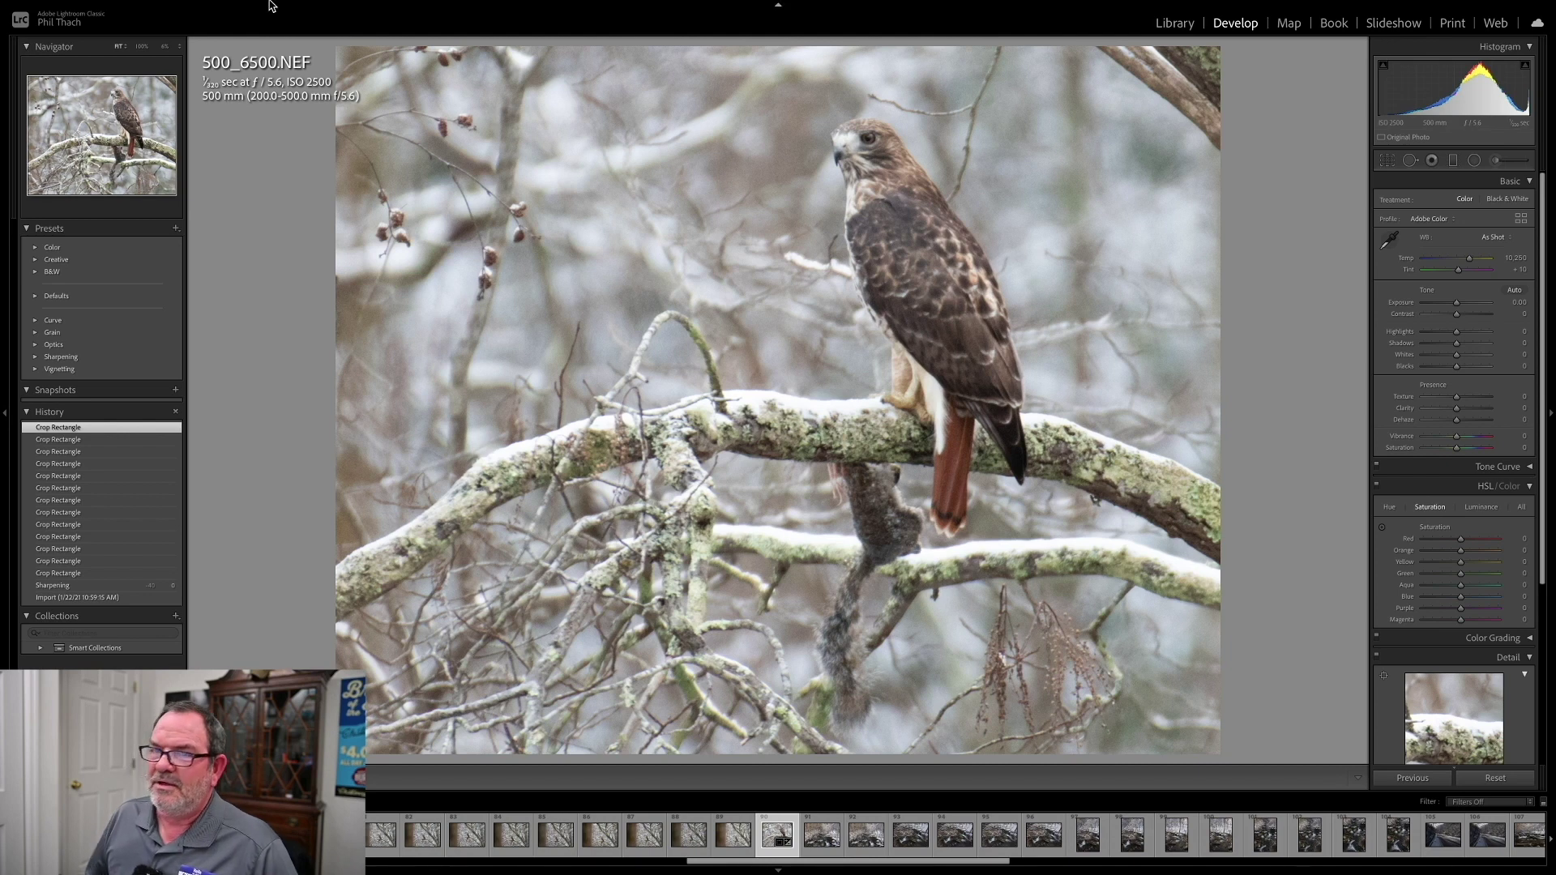
# Send the cropped hawk photo 500_6500.NEF to Topaz DeNoise AI as an edit copy and dismiss the welcome window
pyautogui.moveTo(273, 7)
pyautogui.click(220, 8)
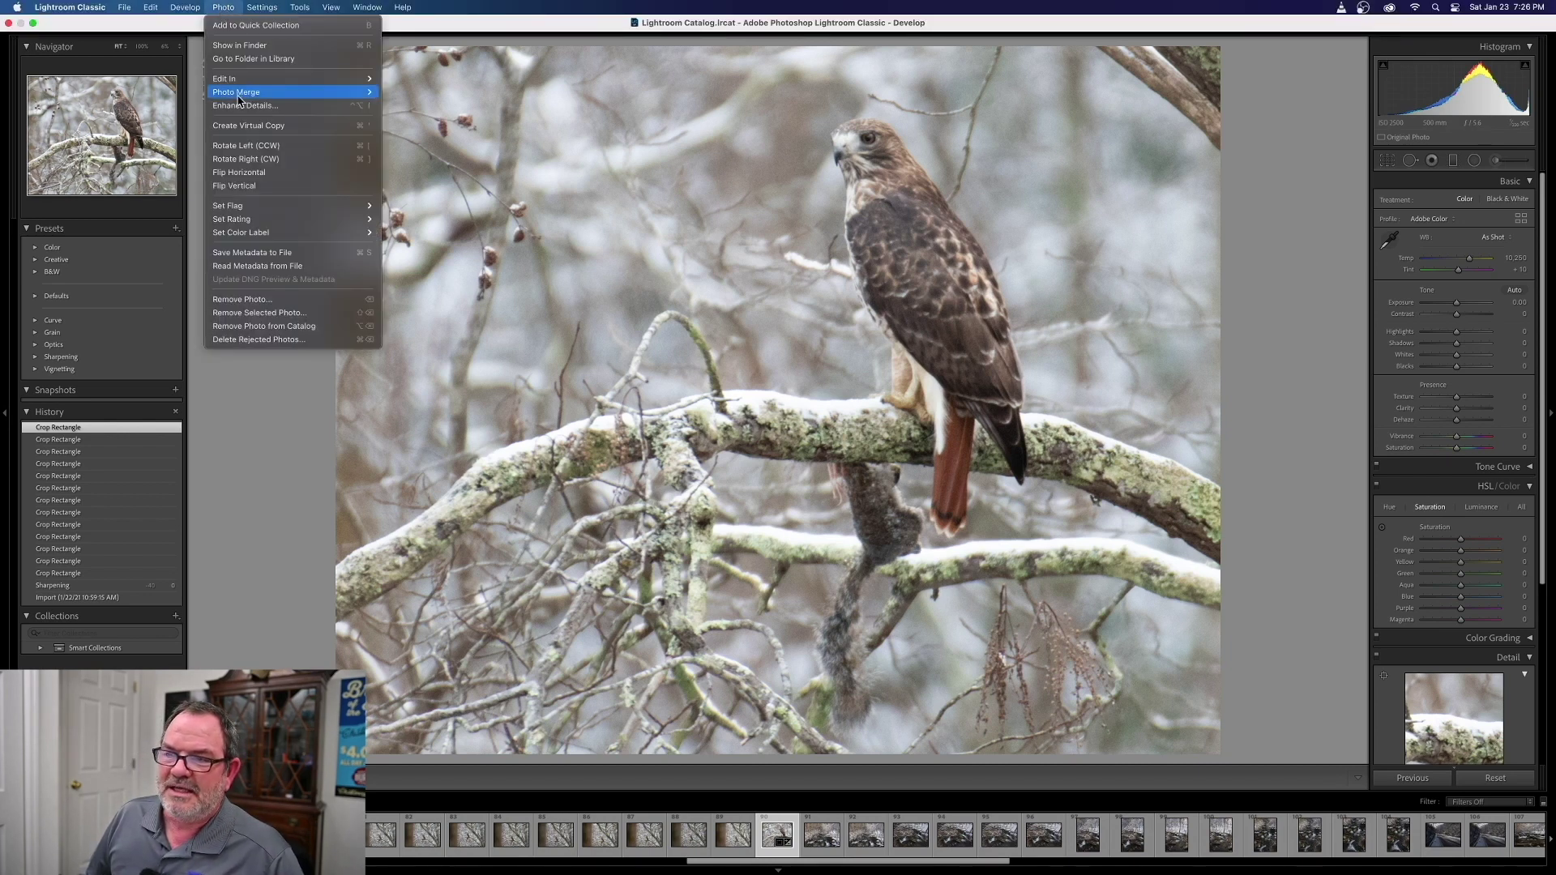
pyautogui.moveTo(252, 98)
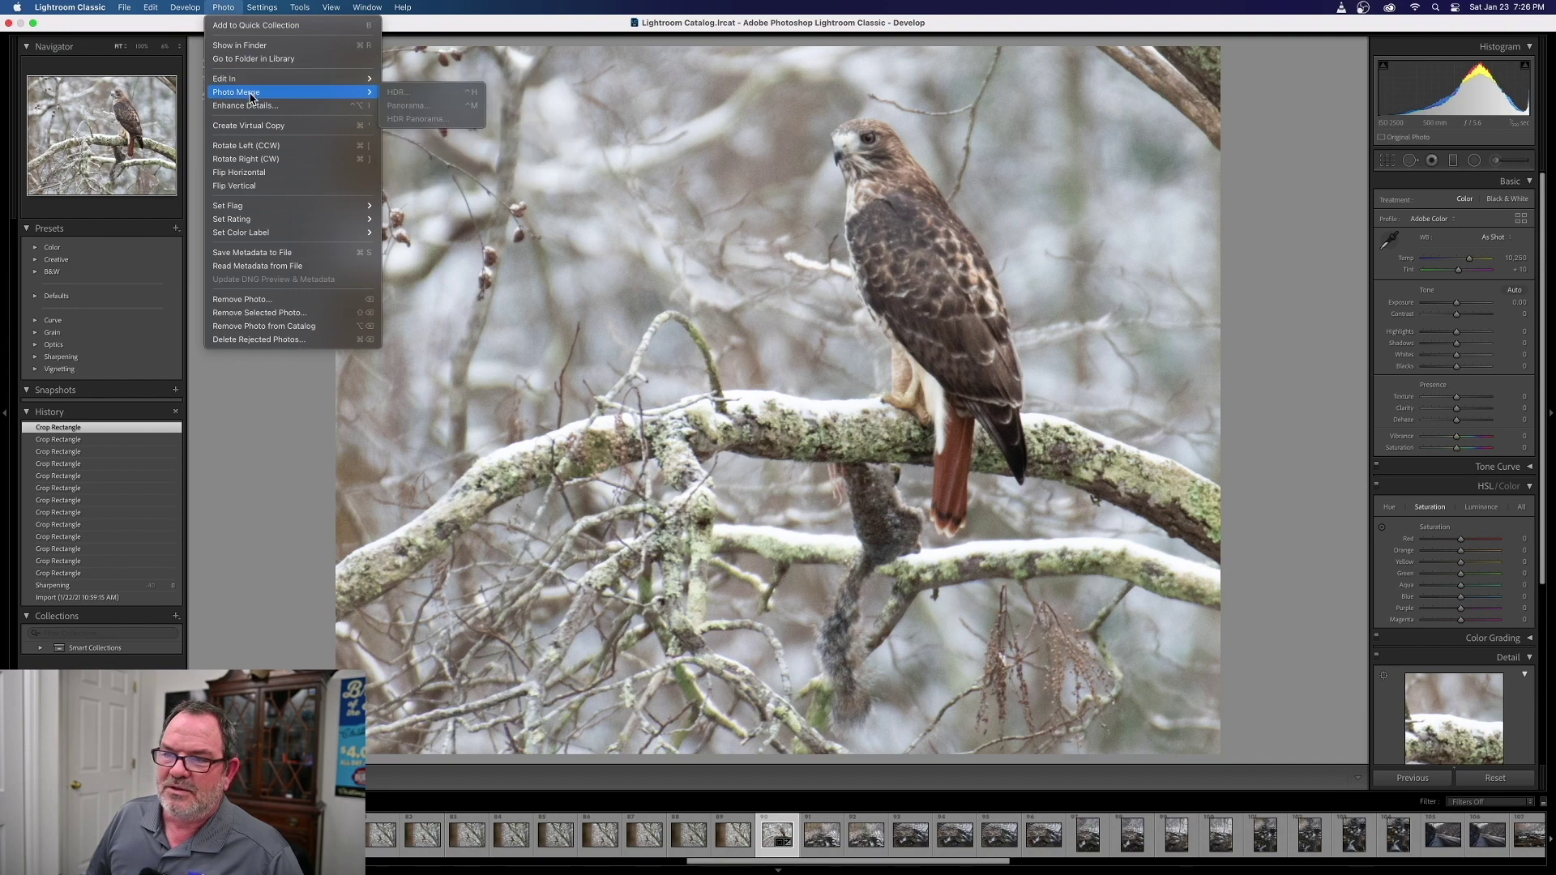
pyautogui.click(435, 115)
pyautogui.click(864, 453)
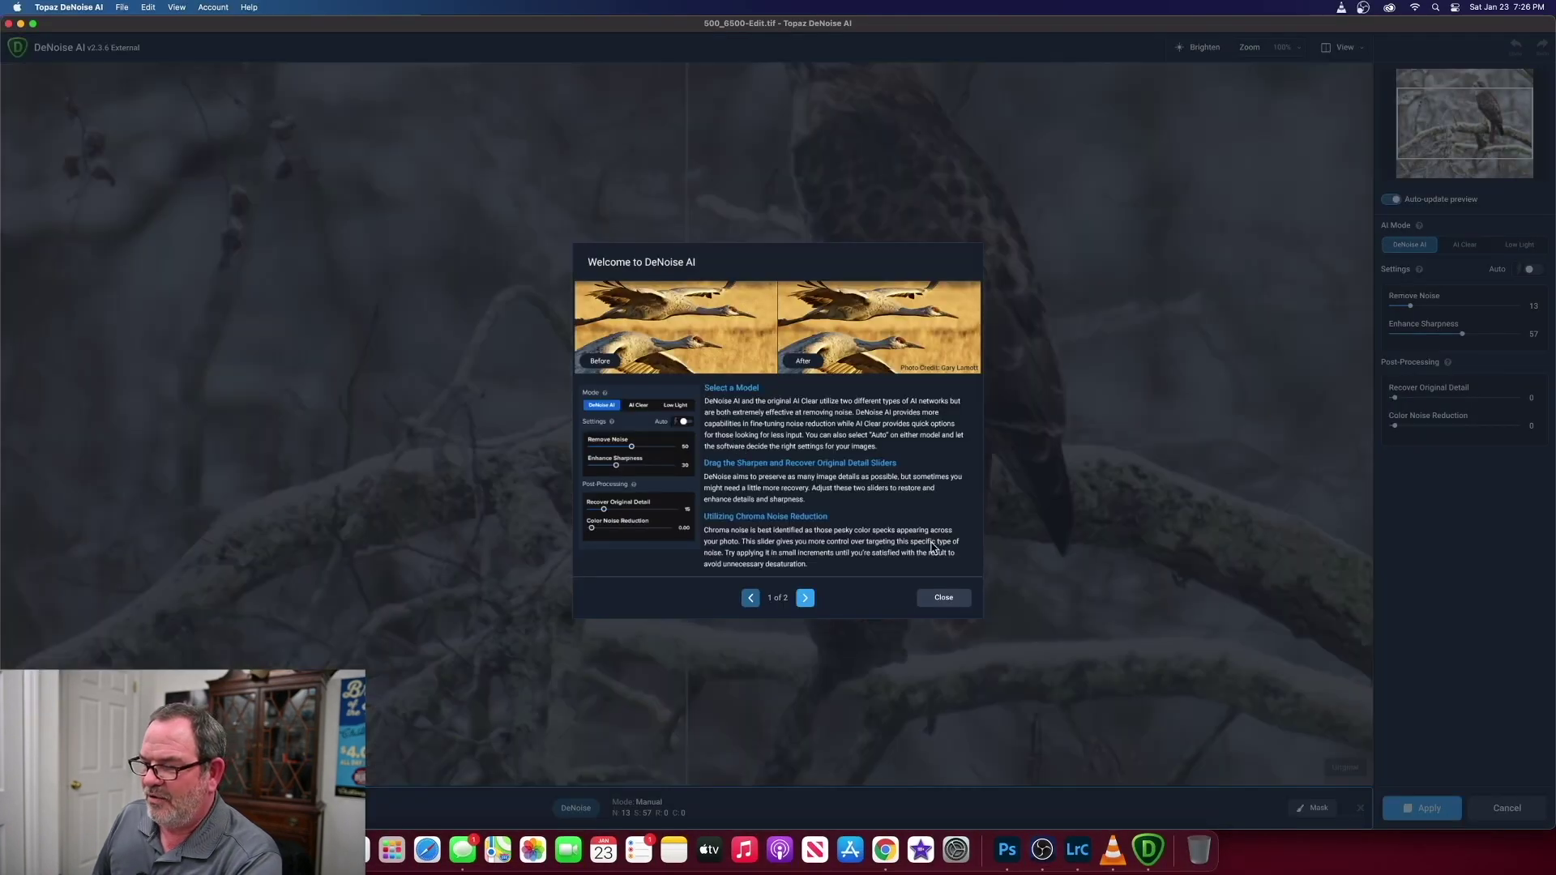
pyautogui.click(943, 599)
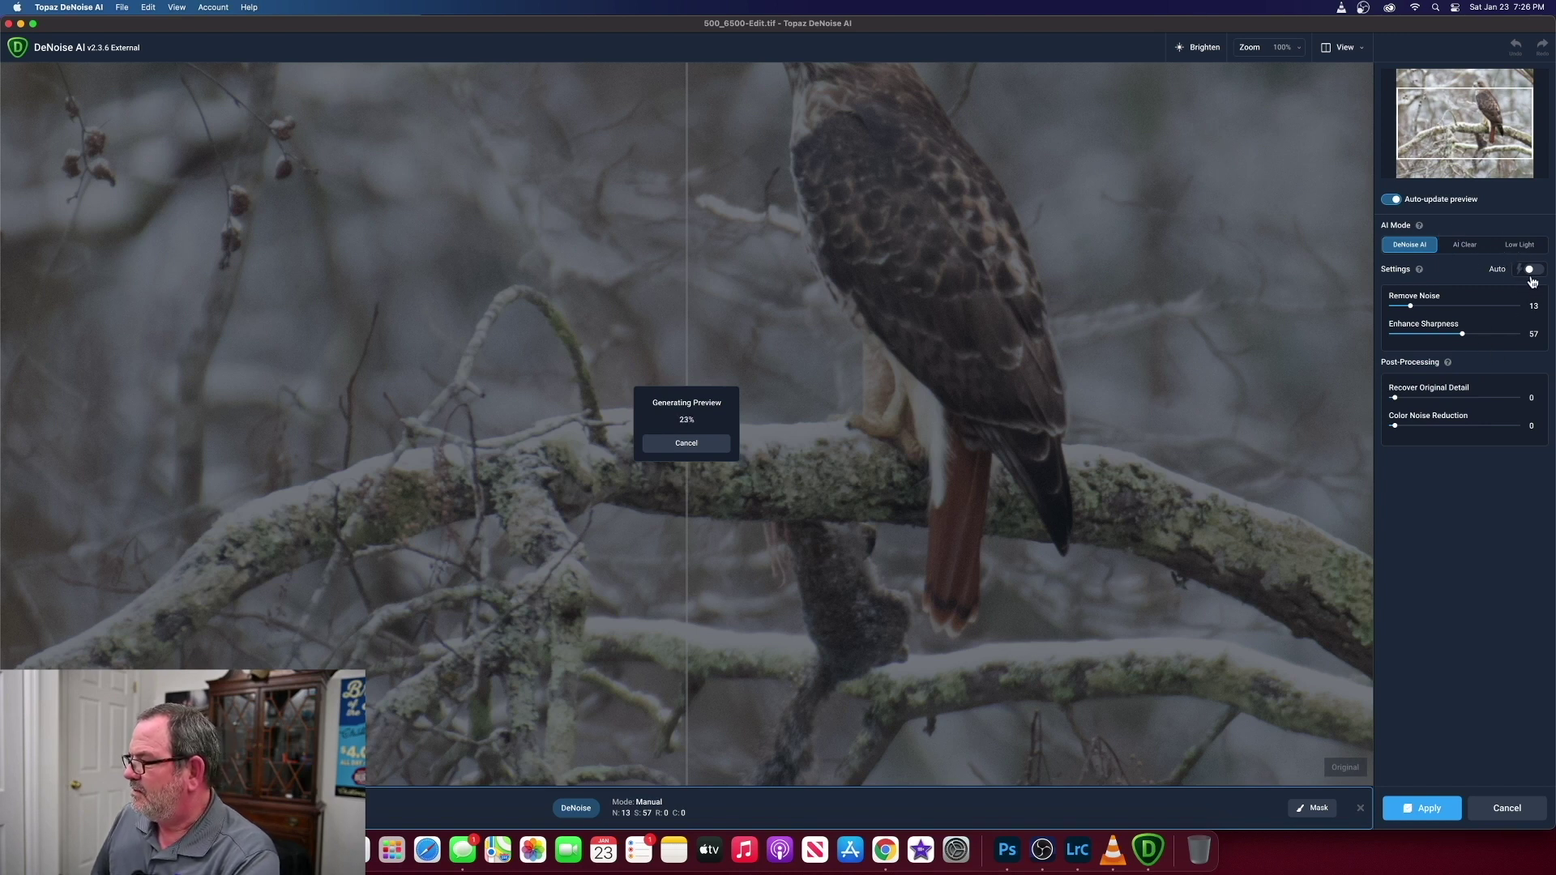
# Turn on automatic settings for the hawk photo, raise Enhance Sharpness to 64 and bring the hawk's head into the preview
pyautogui.click(1531, 271)
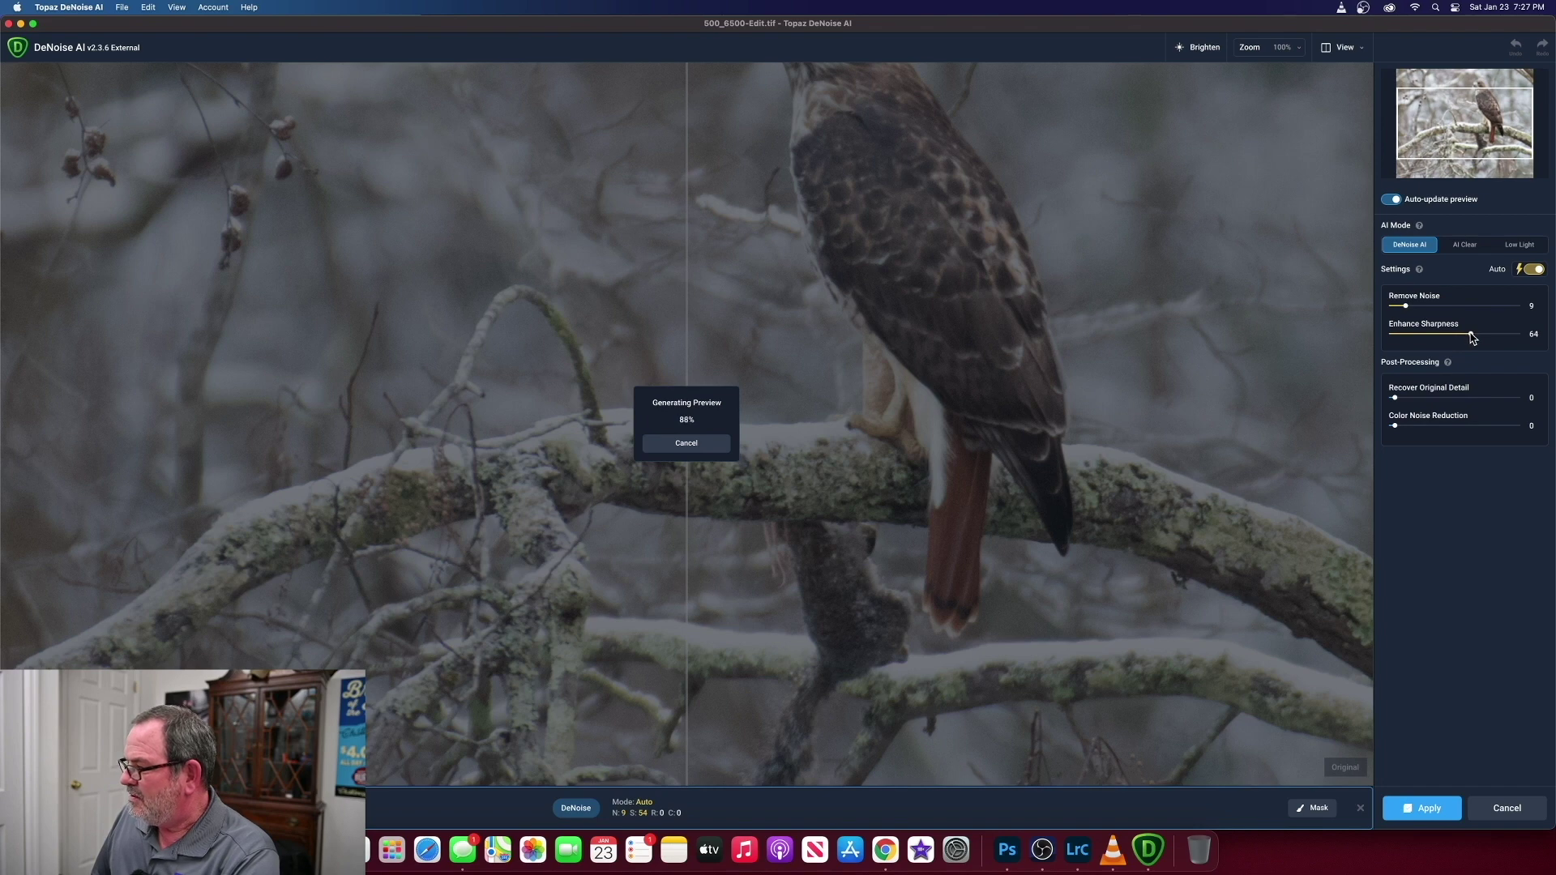
pyautogui.moveTo(1471, 339); pyautogui.dragTo(1471, 339)
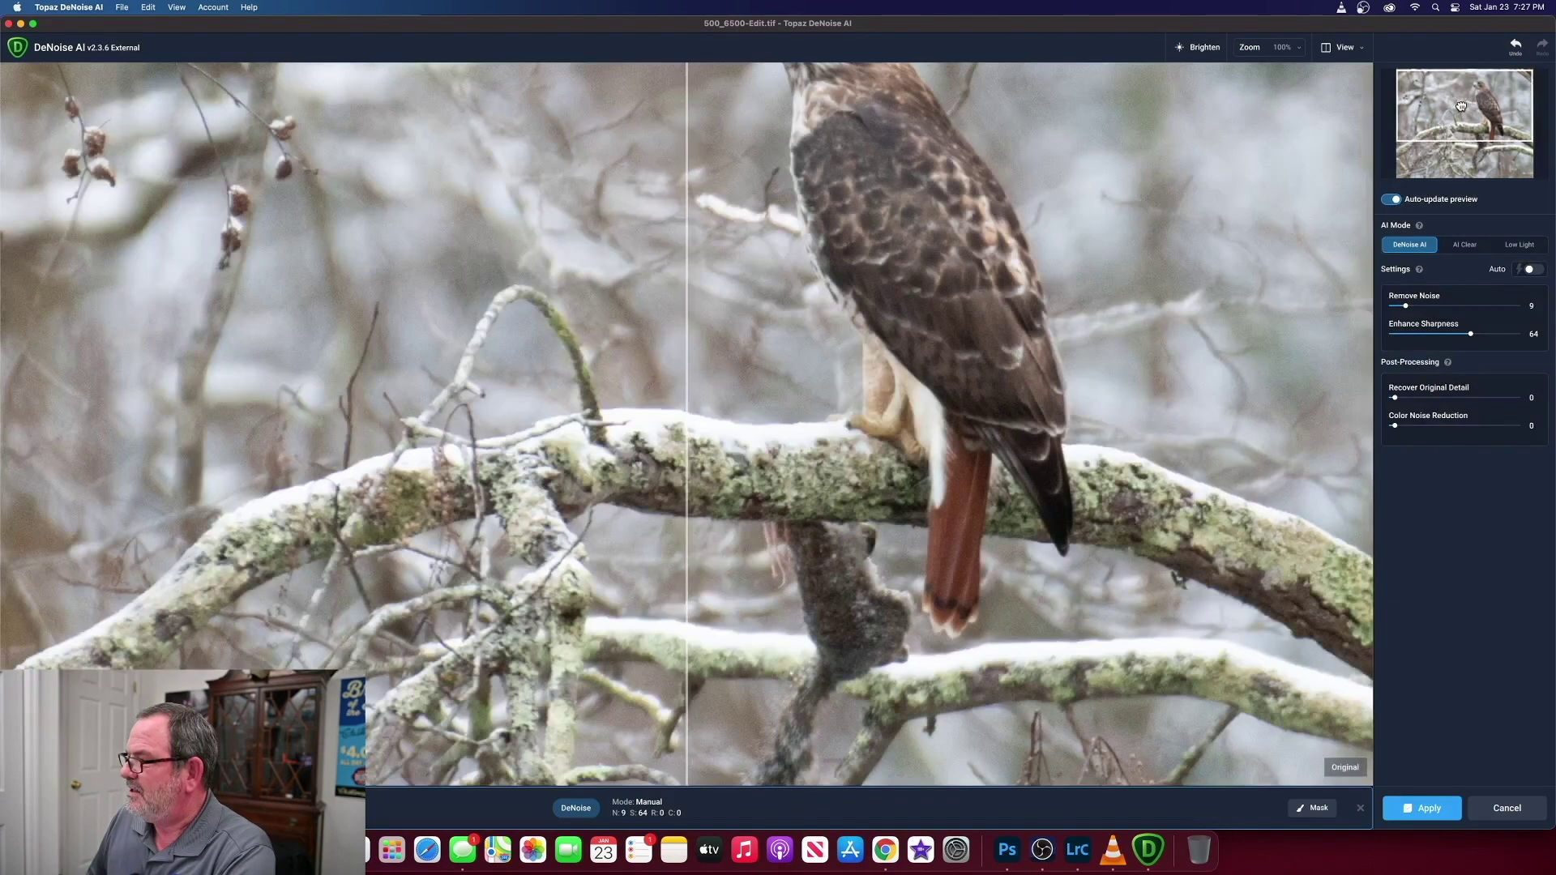
pyautogui.moveTo(1461, 106); pyautogui.dragTo(1462, 109)
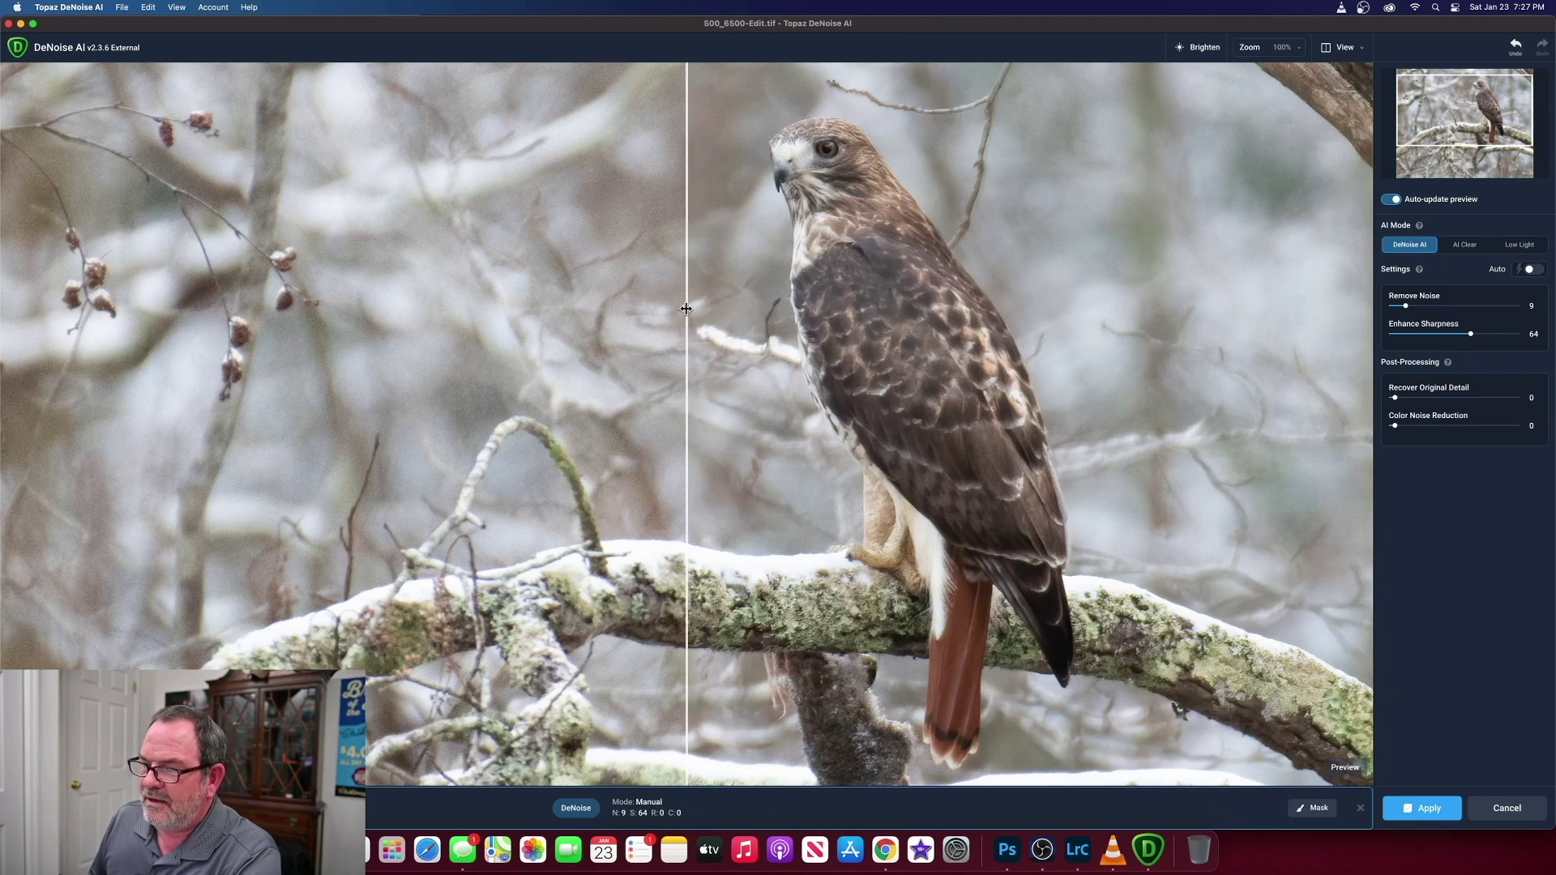
# Examine the before-and-after split across the hawk and the blurred background, checking noise and feather detail
pyautogui.moveTo(686, 309); pyautogui.dragTo(1016, 359)
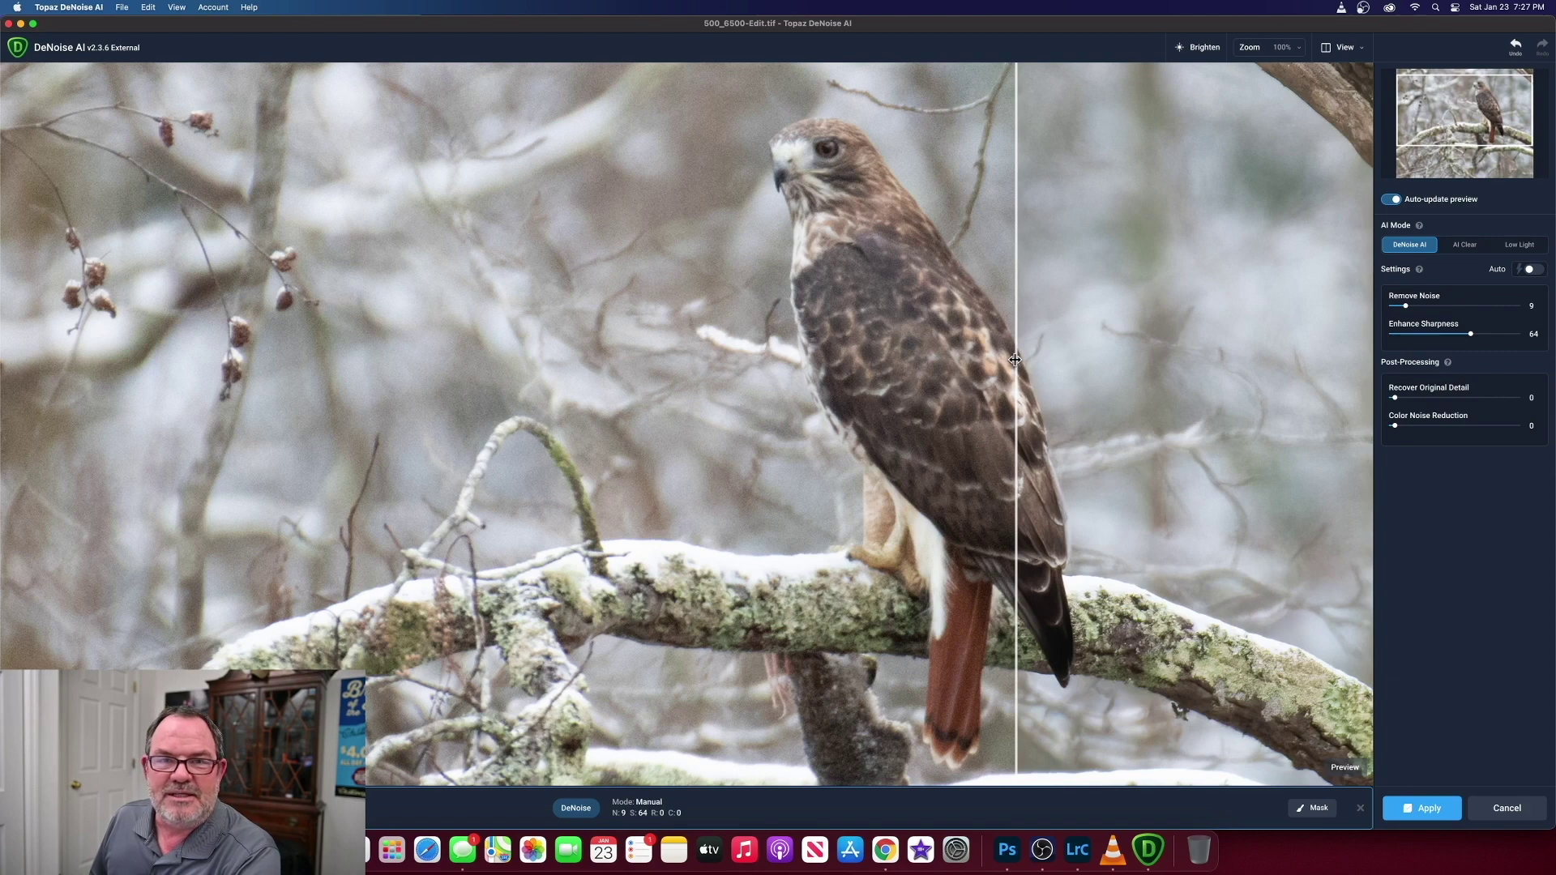
pyautogui.moveTo(1016, 359); pyautogui.dragTo(740, 349)
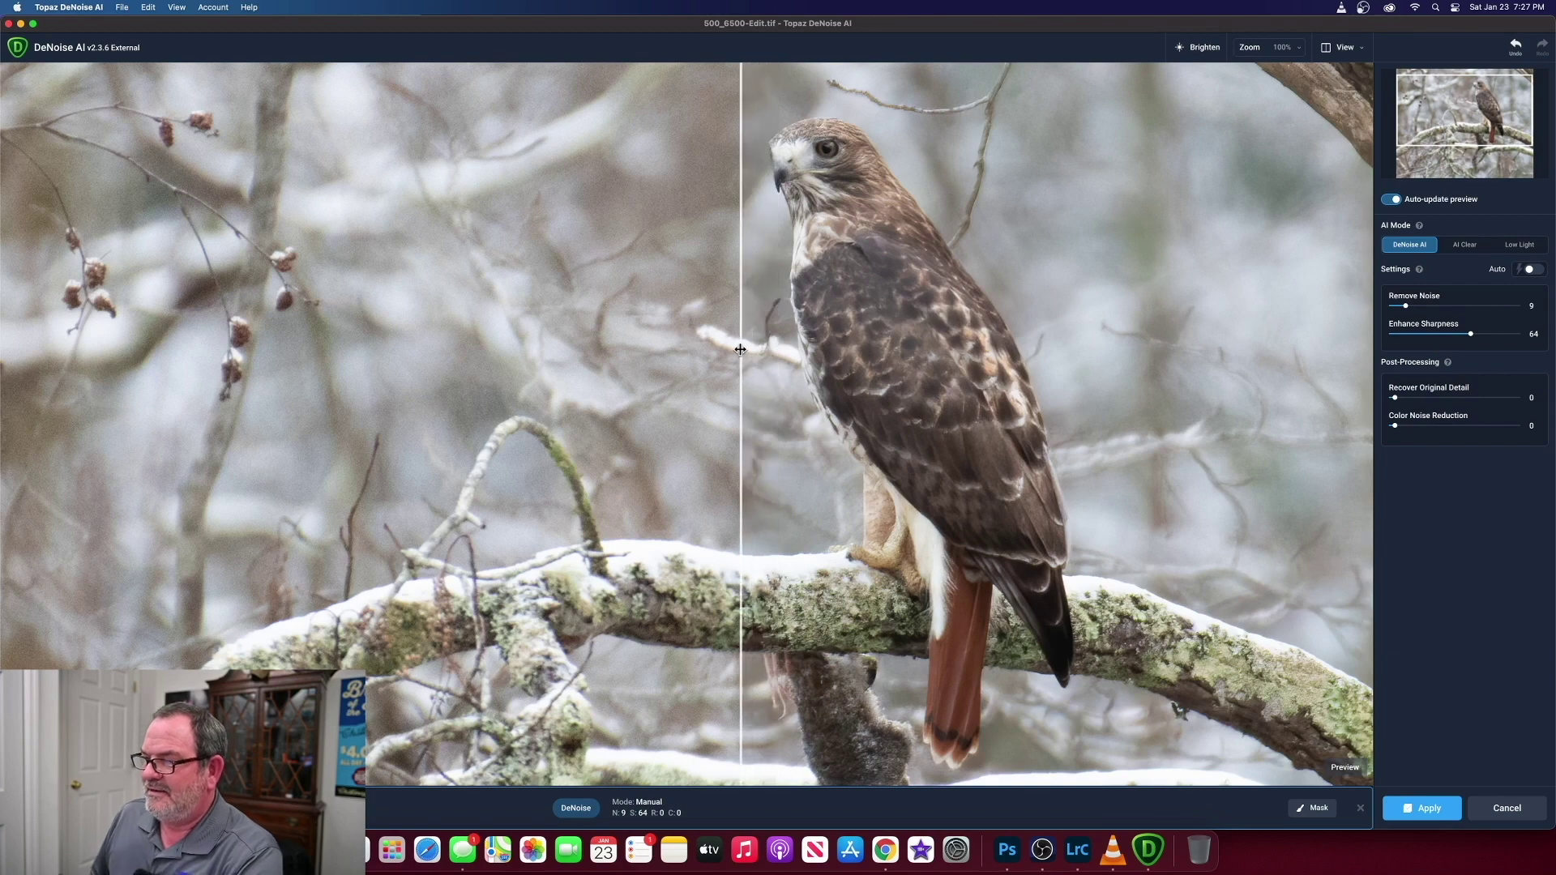
pyautogui.moveTo(740, 350); pyautogui.dragTo(851, 650)
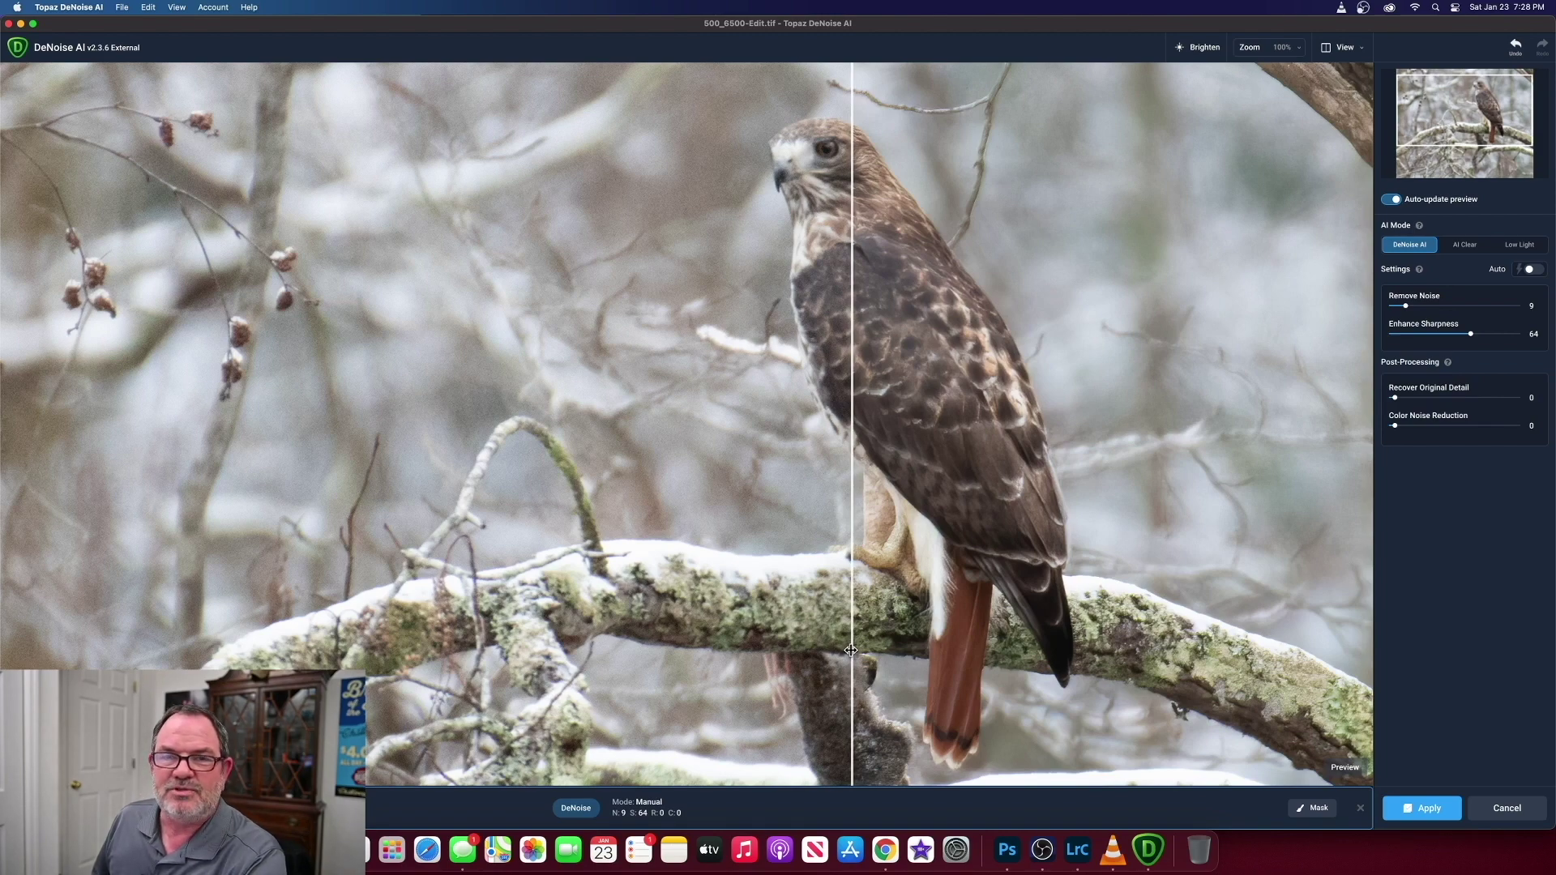
pyautogui.moveTo(851, 650); pyautogui.dragTo(717, 638)
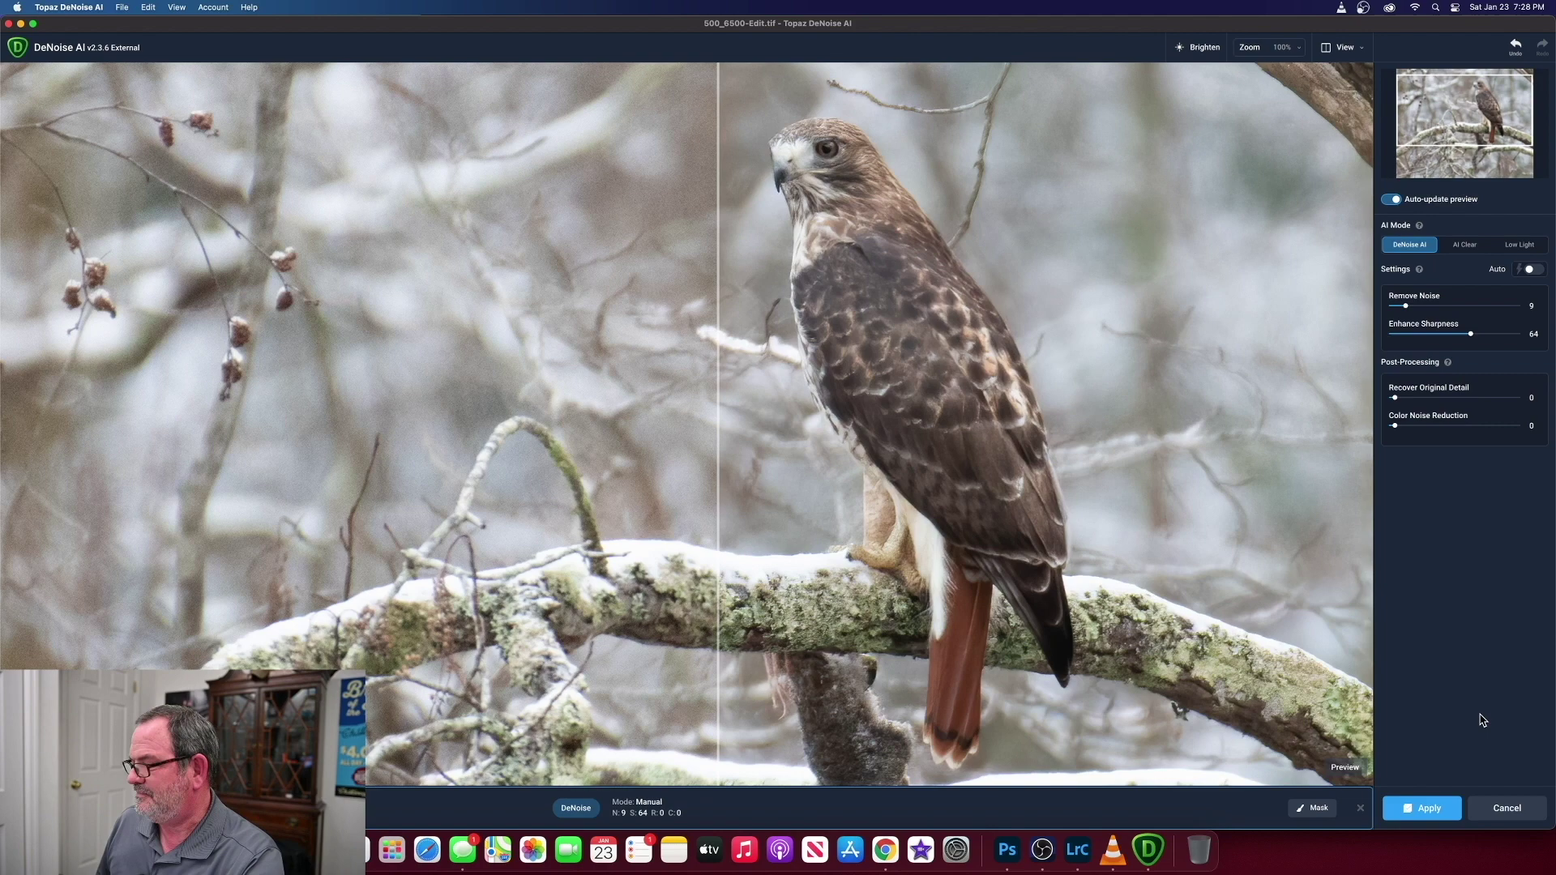
# Apply the noise reduction to the hawk photo and compare 500_6500-Edit.tif with 500_6500.NEF in Lightroom Classic
pyautogui.click(1413, 811)
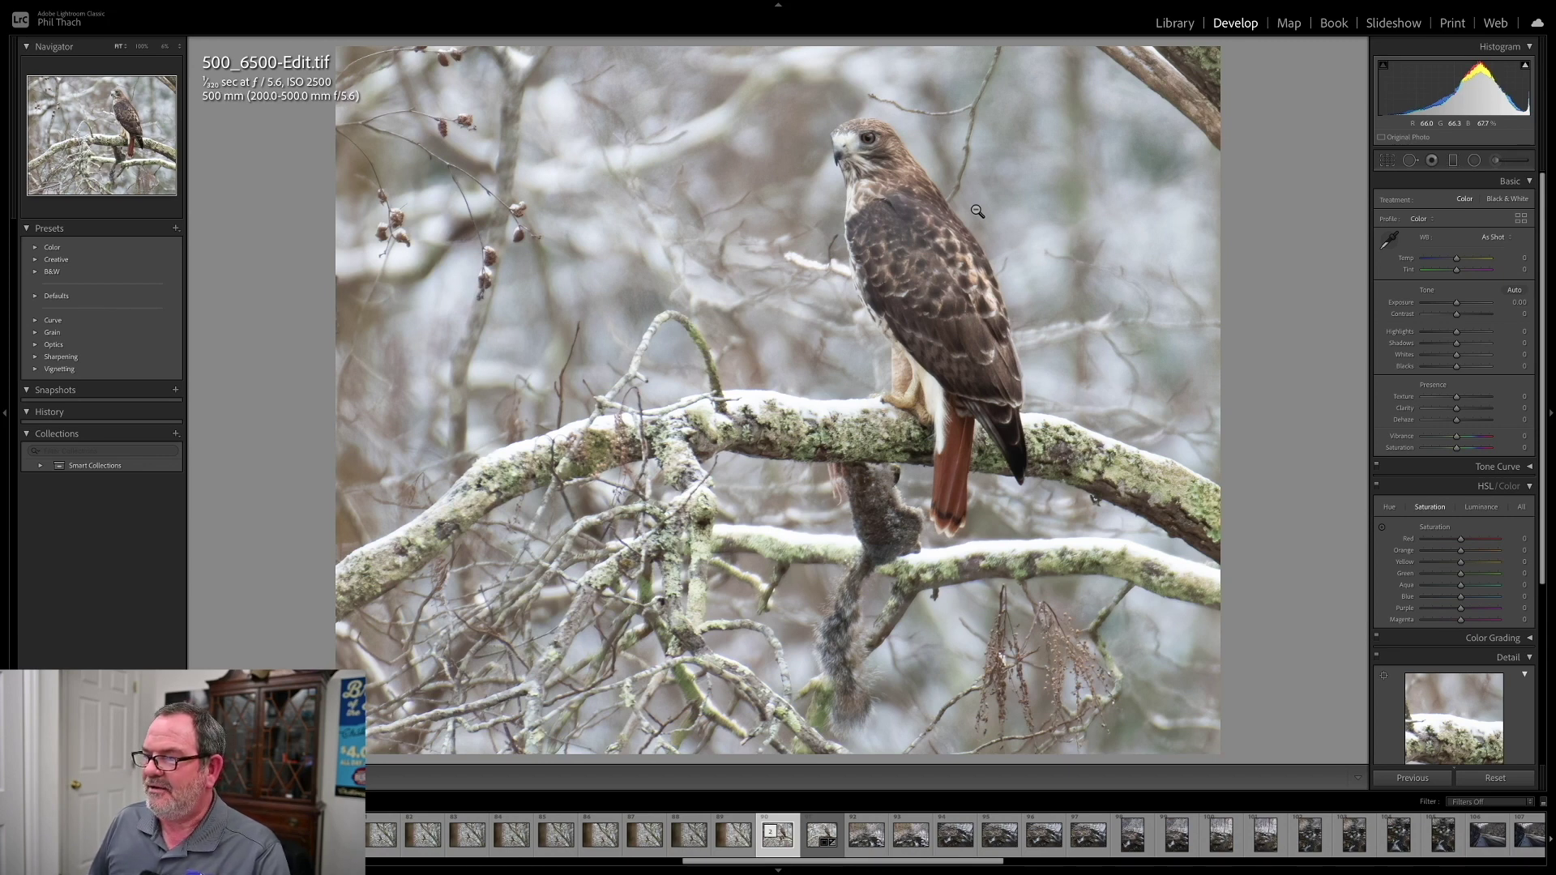
pyautogui.press('Right')
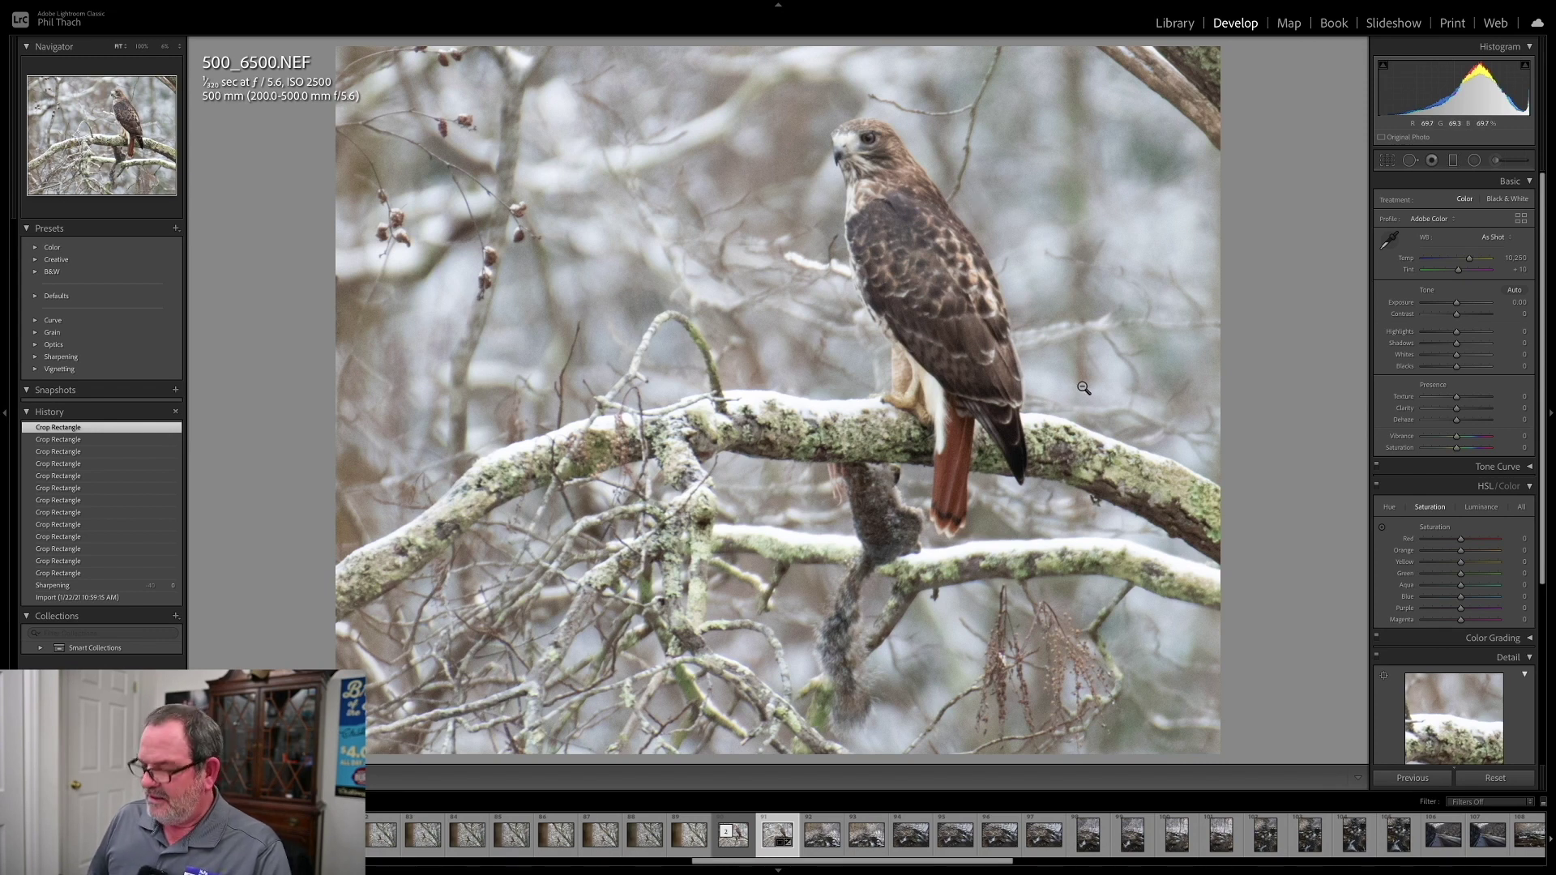
pyautogui.press('Left')
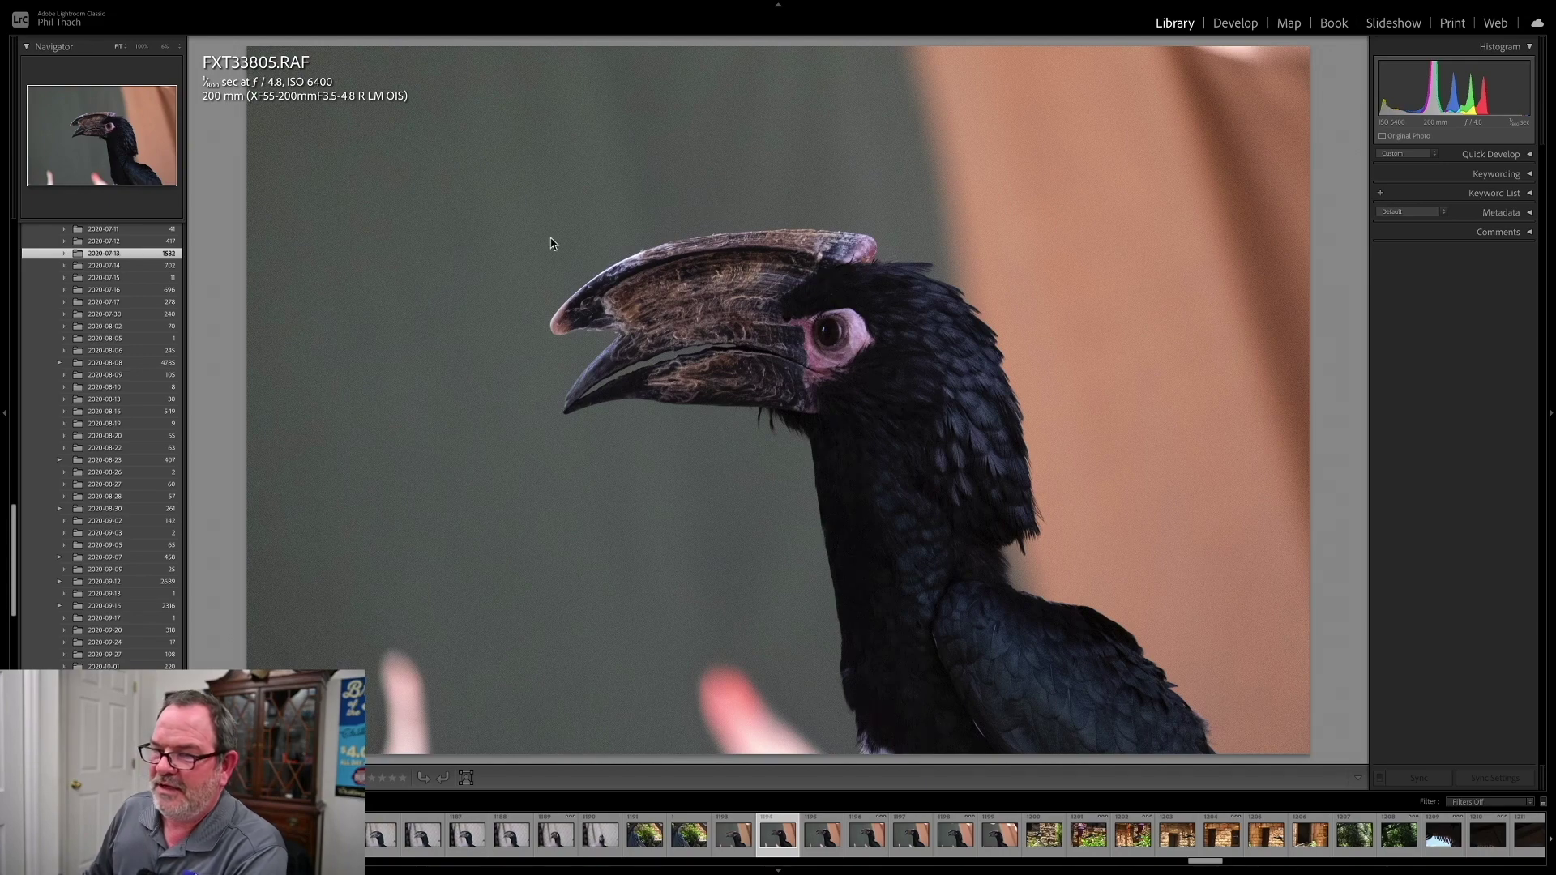
# Open the black hornbill photo FXT33805.RAF for developing and set its sharpening amount to 0
pyautogui.click(1236, 24)
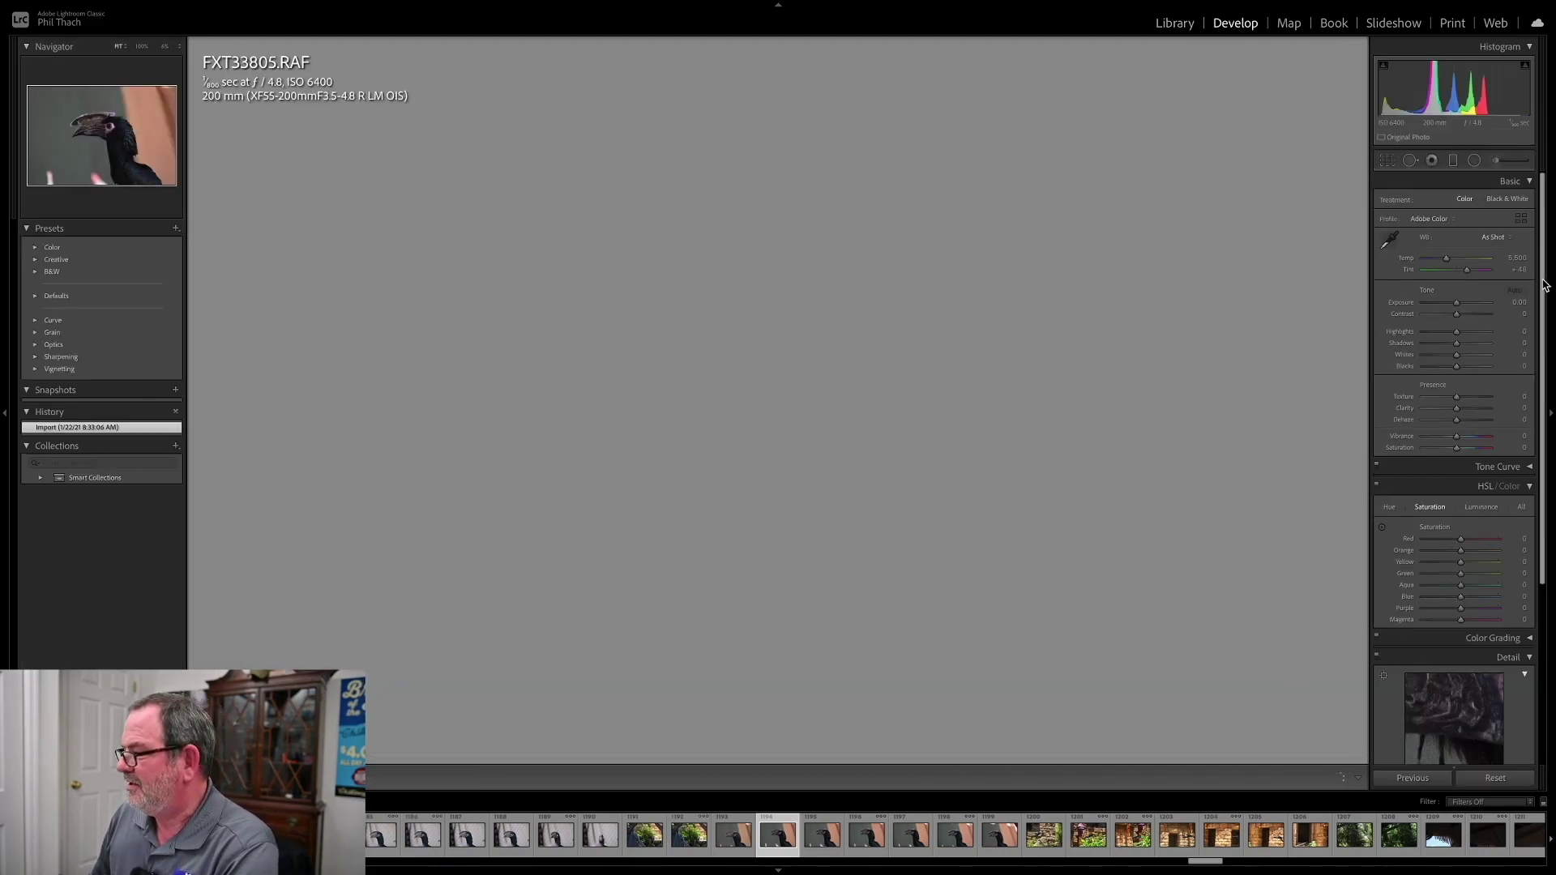
pyautogui.scroll(-5, 1451, 487)
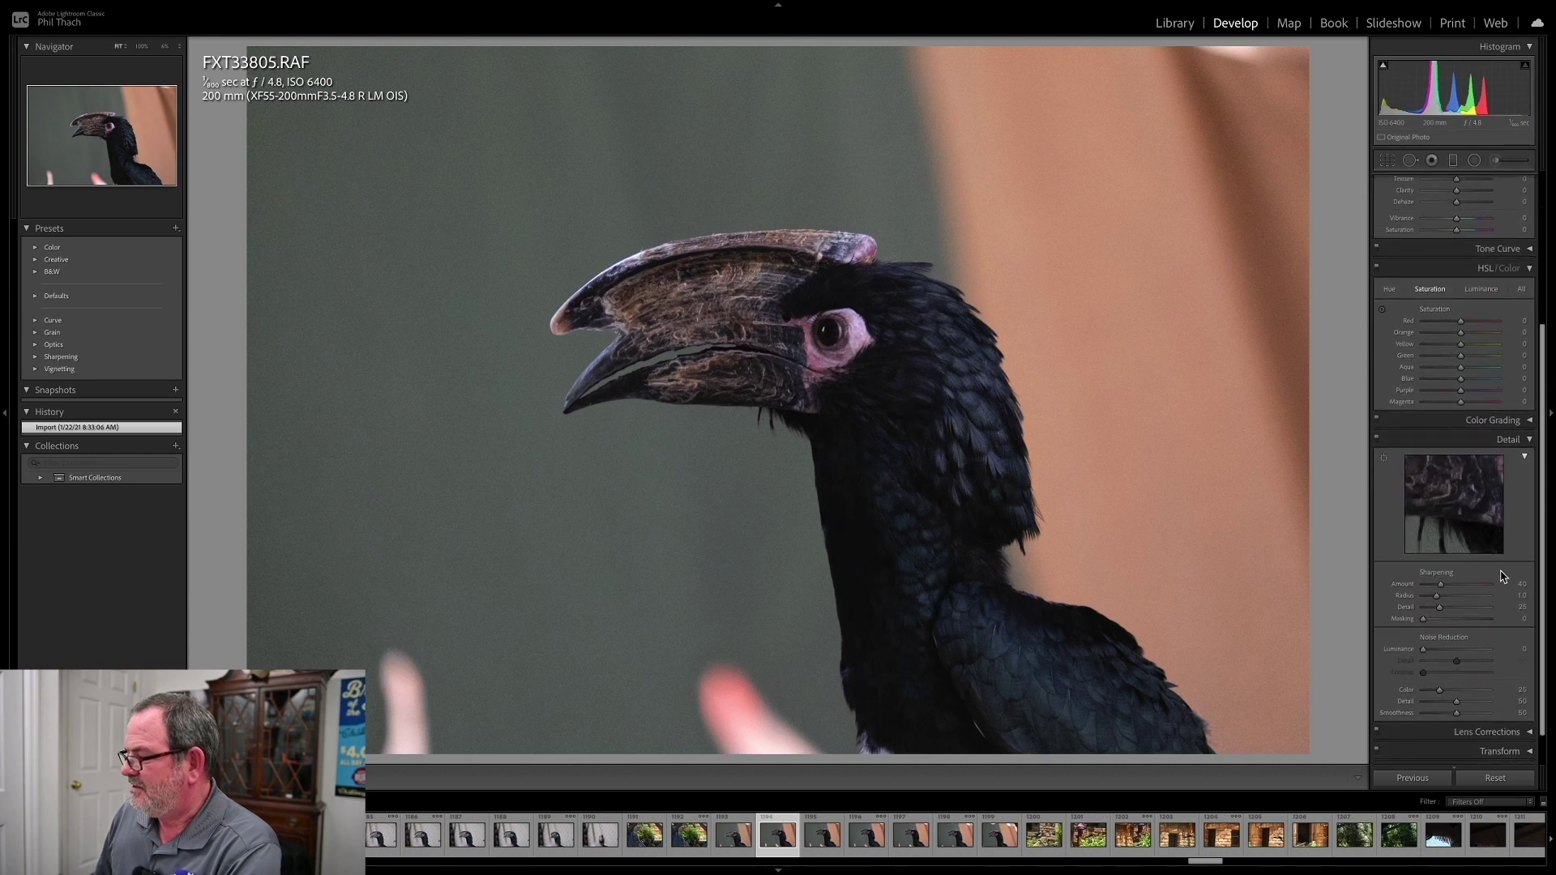
pyautogui.moveTo(1429, 584); pyautogui.dragTo(1410, 584)
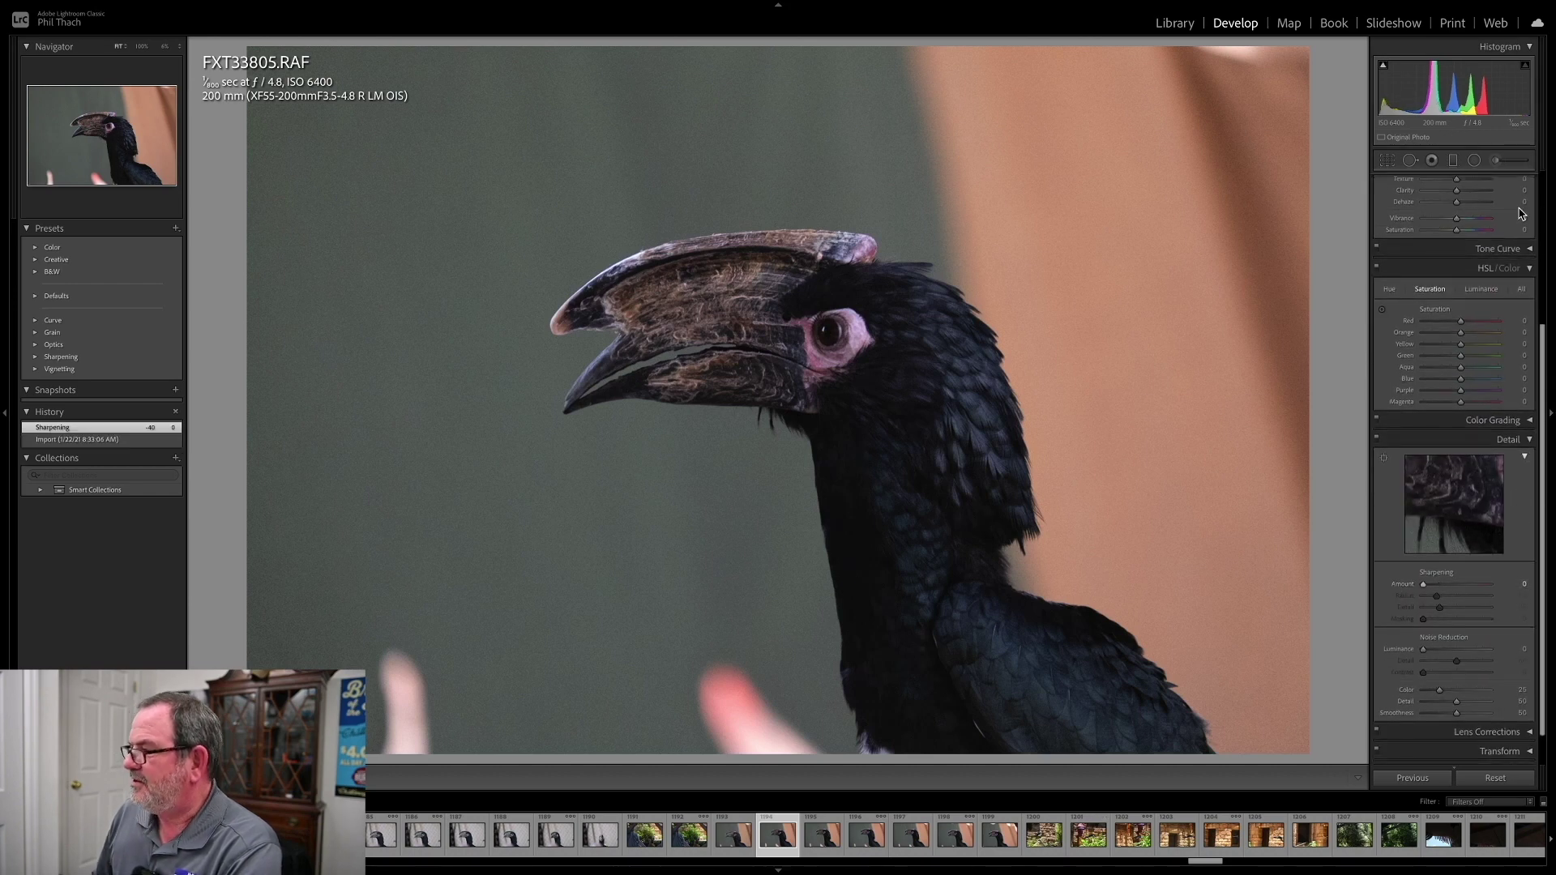
# Crop FXT33805.RAF slightly tighter around the bird, reposition it within the frame and apply the crop
pyautogui.click(1387, 160)
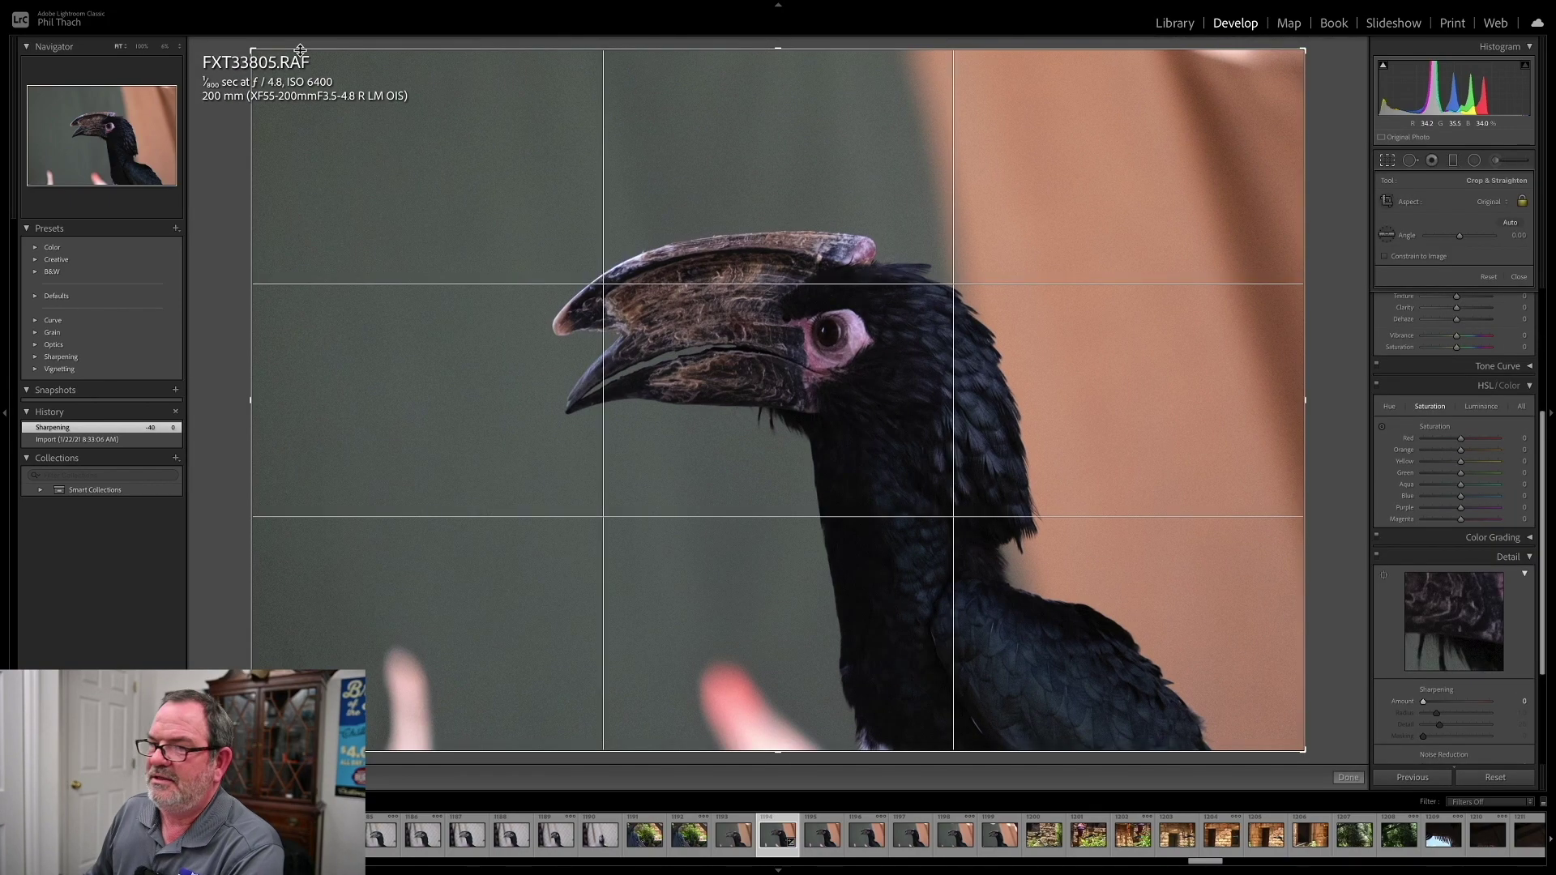
pyautogui.moveTo(300, 50); pyautogui.dragTo(299, 104)
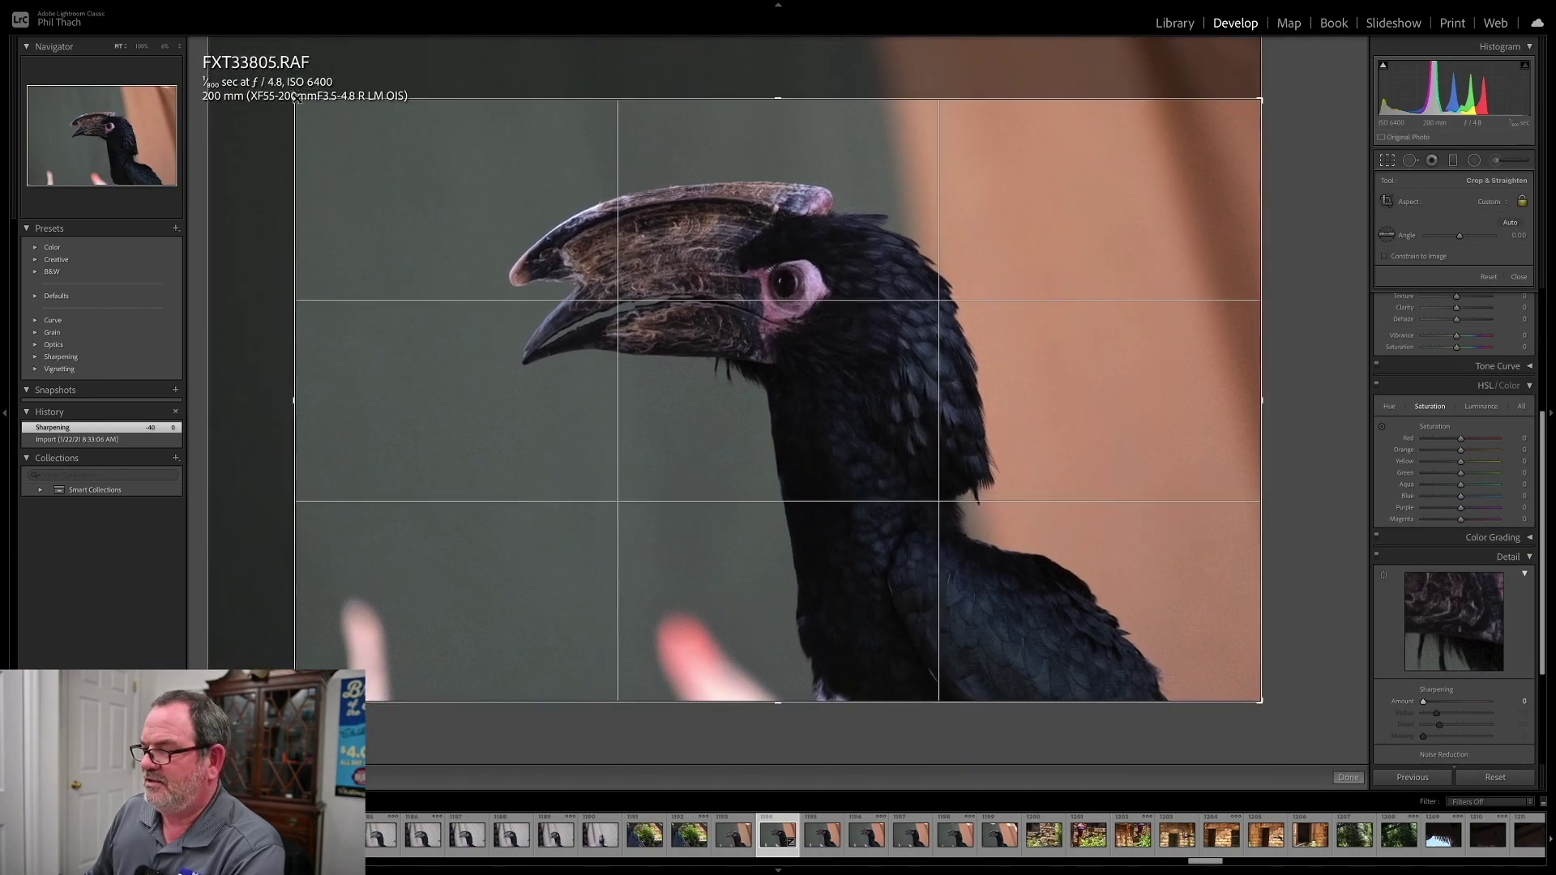
pyautogui.moveTo(781, 416); pyautogui.dragTo(856, 395)
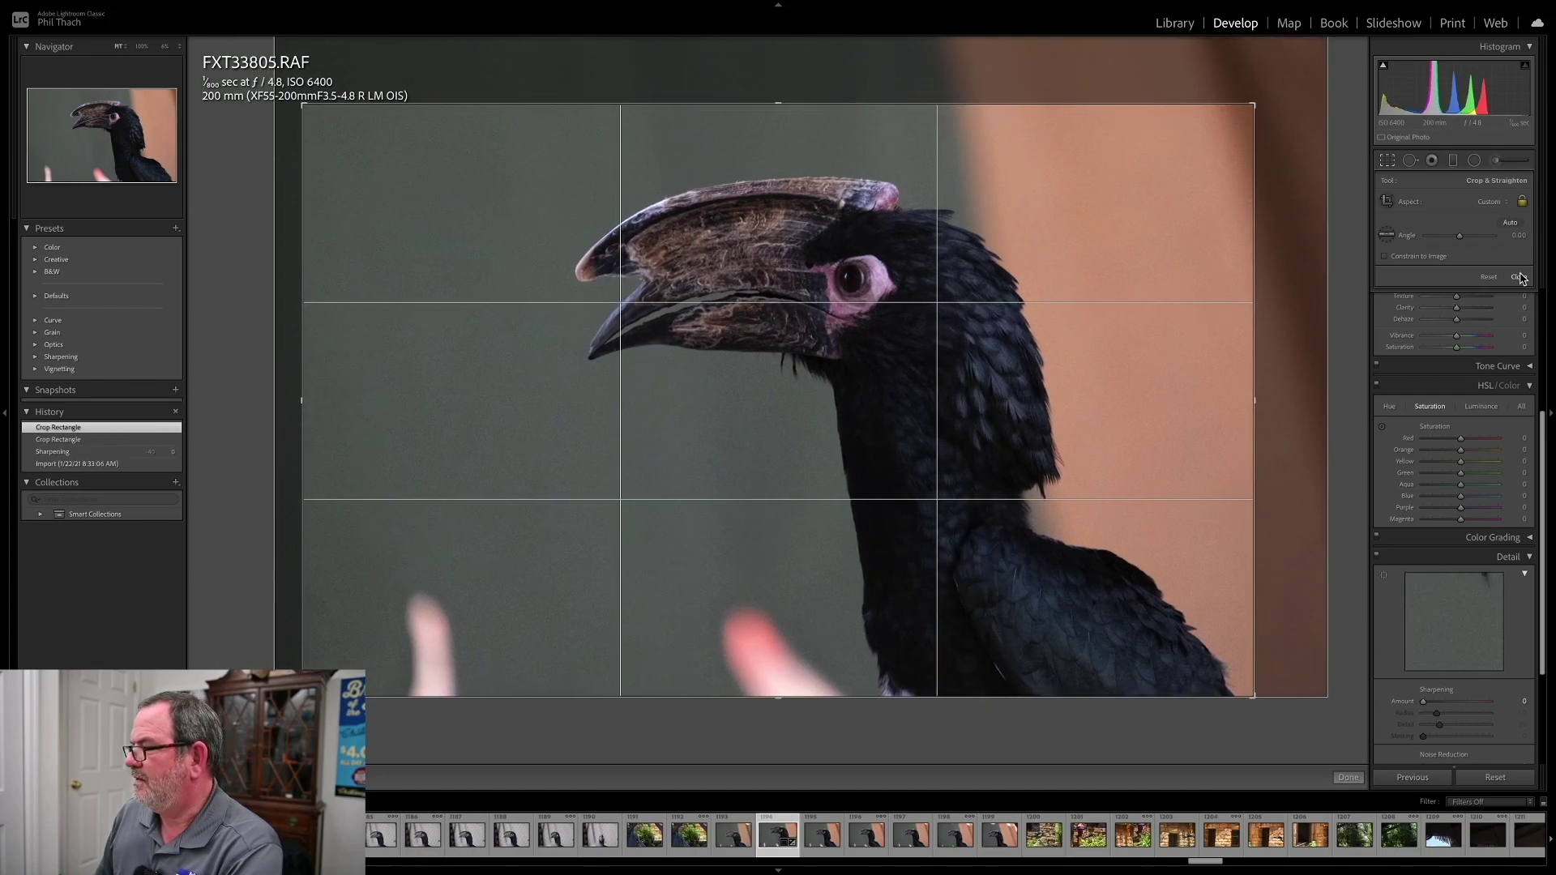
pyautogui.click(1519, 277)
# Send FXT33805.RAF to Topaz DeNoise AI as a 16-bit TIFF copy with Lightroom adjustments
pyautogui.moveTo(285, 7)
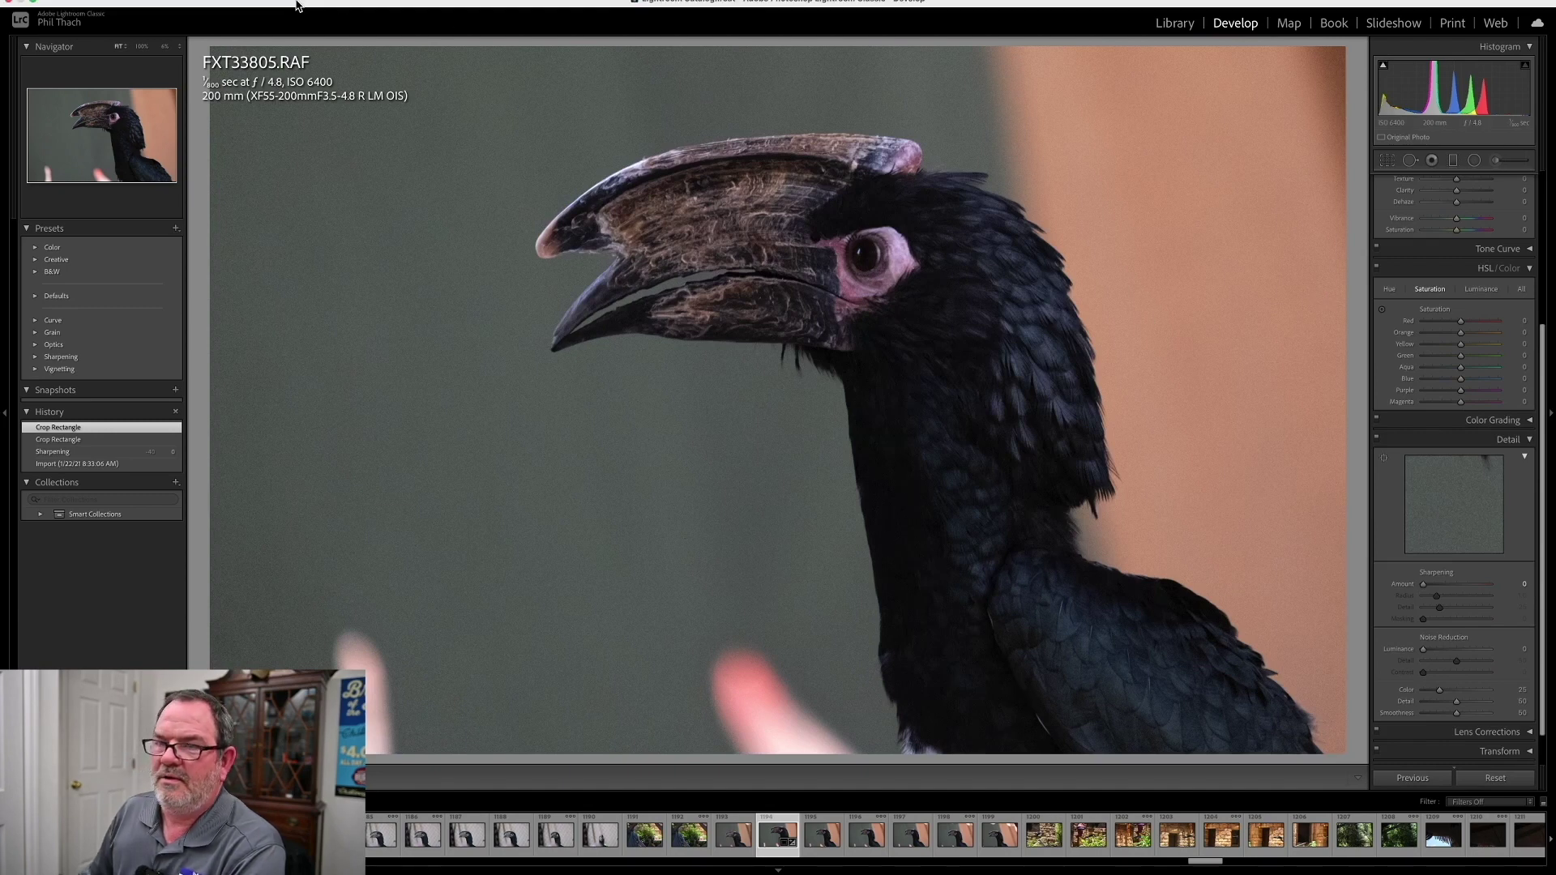
pyautogui.click(227, 8)
pyautogui.moveTo(248, 92)
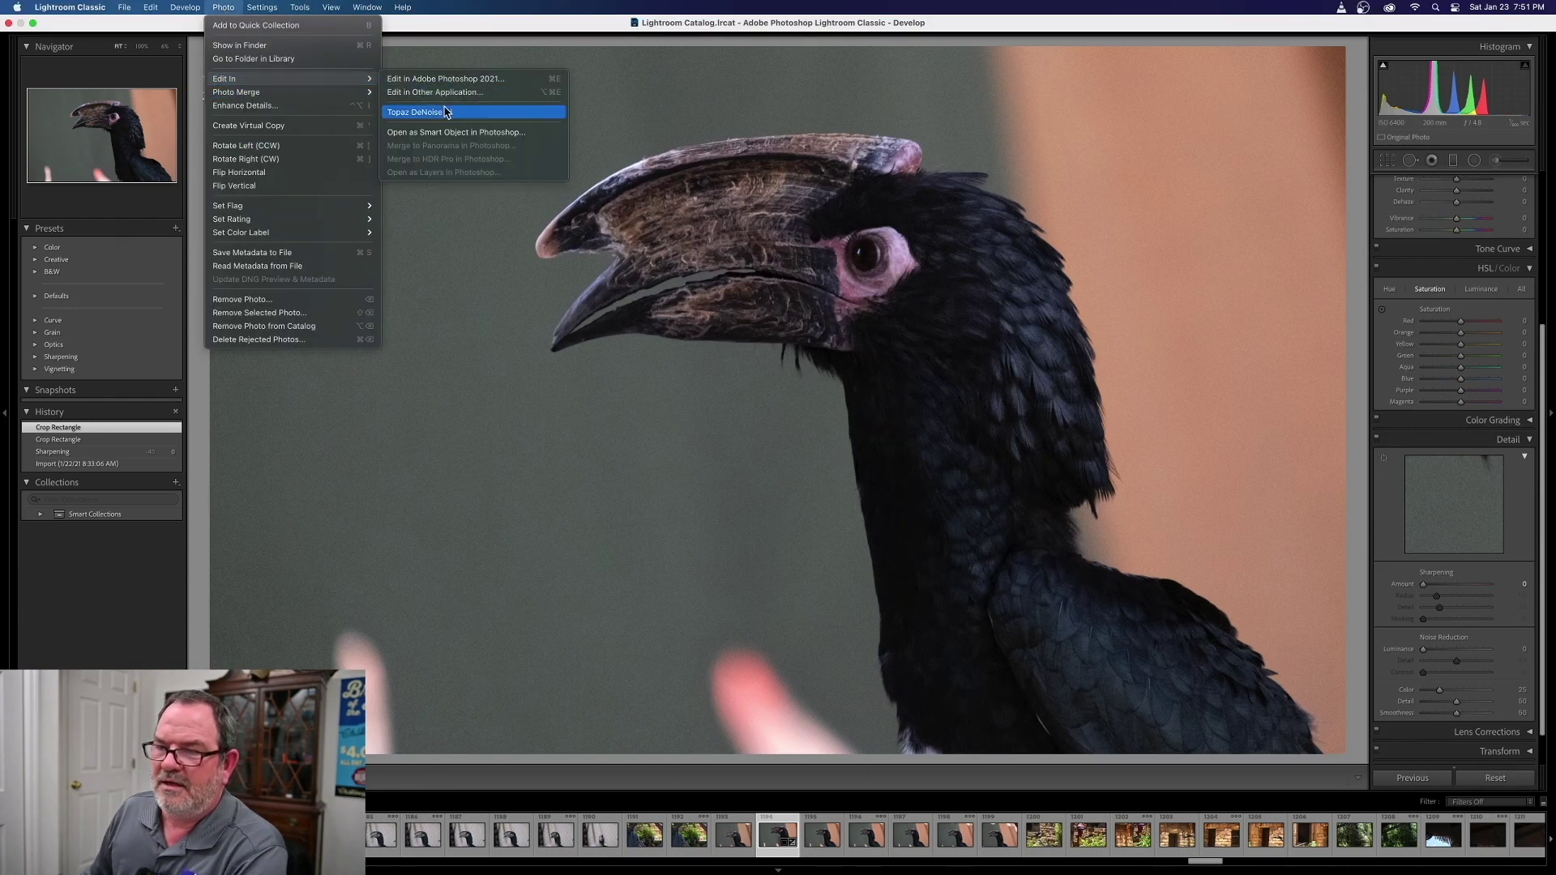
pyautogui.click(445, 112)
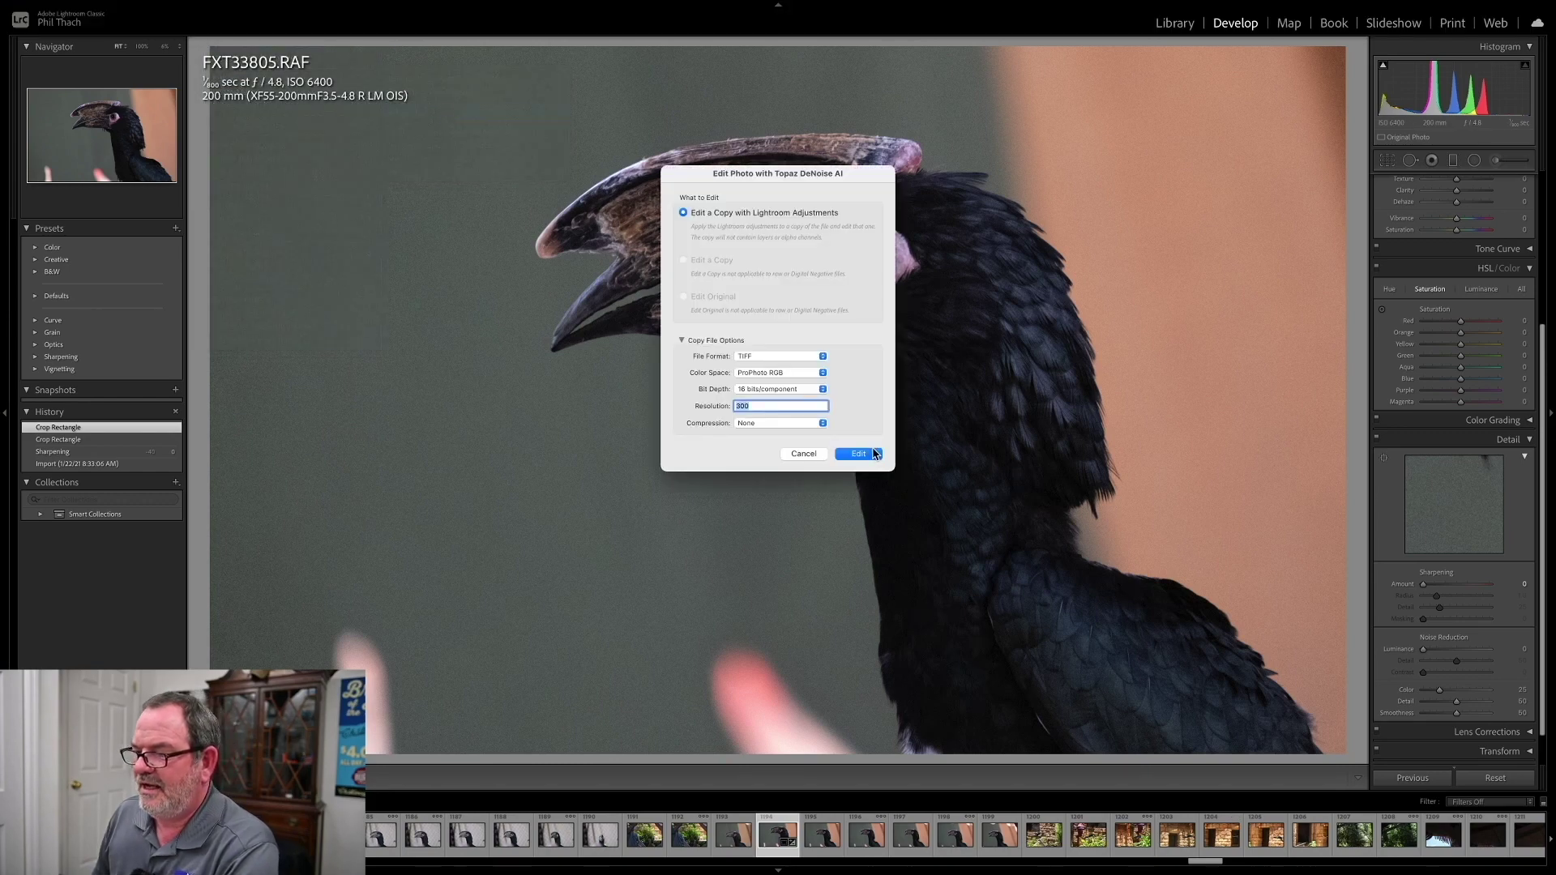
pyautogui.click(874, 454)
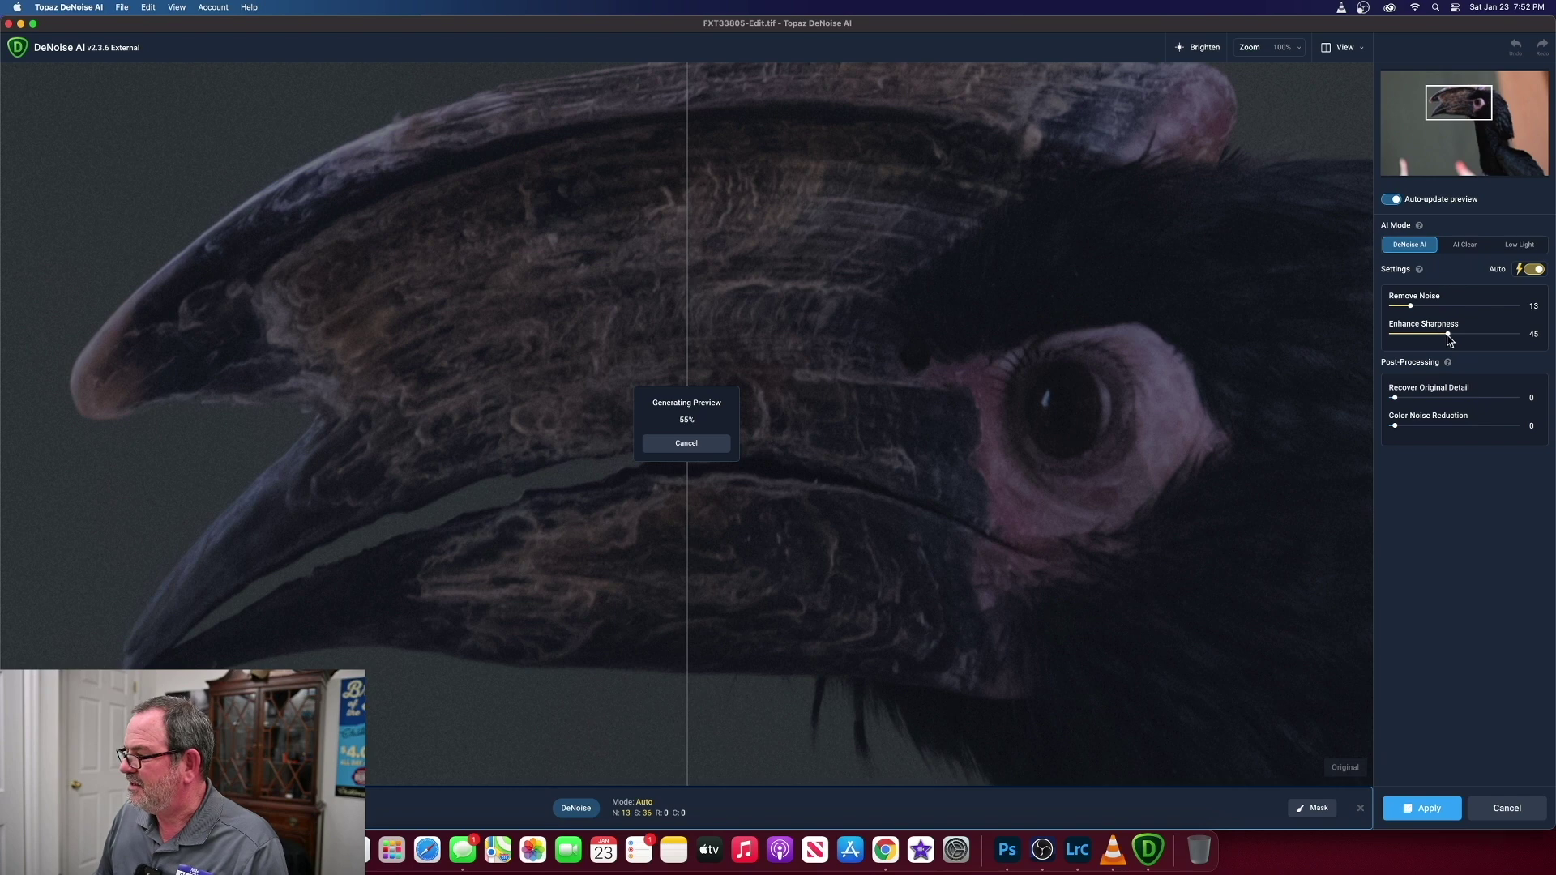
# Set Enhance Sharpness to 46, compare the before-and-after split across the beak, and apply the noise reduction
pyautogui.moveTo(1450, 340); pyautogui.dragTo(1449, 338)
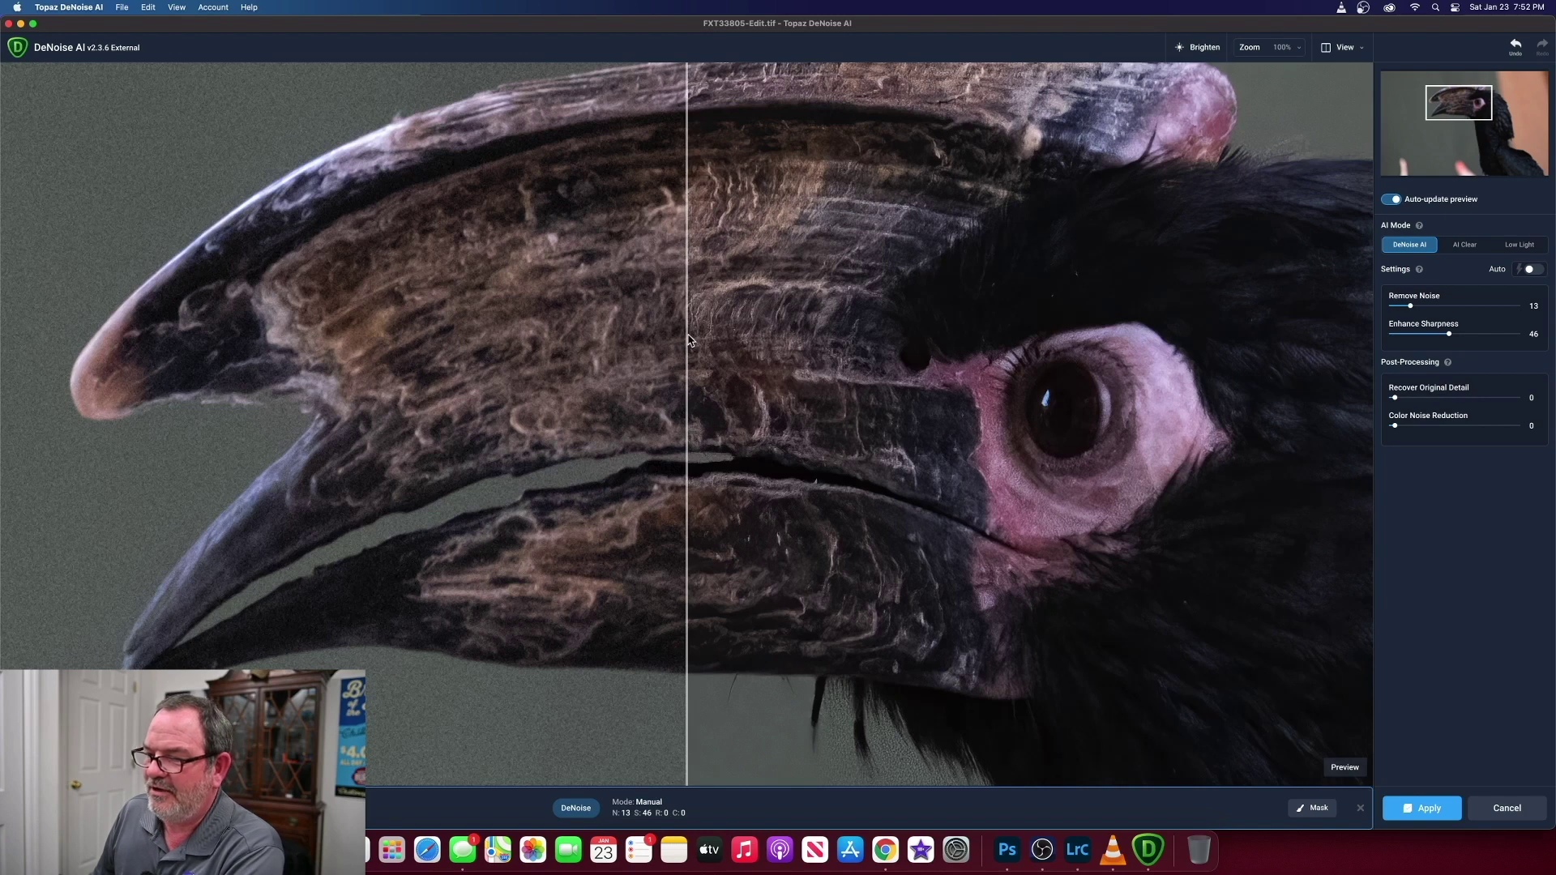
pyautogui.moveTo(689, 340); pyautogui.dragTo(901, 465)
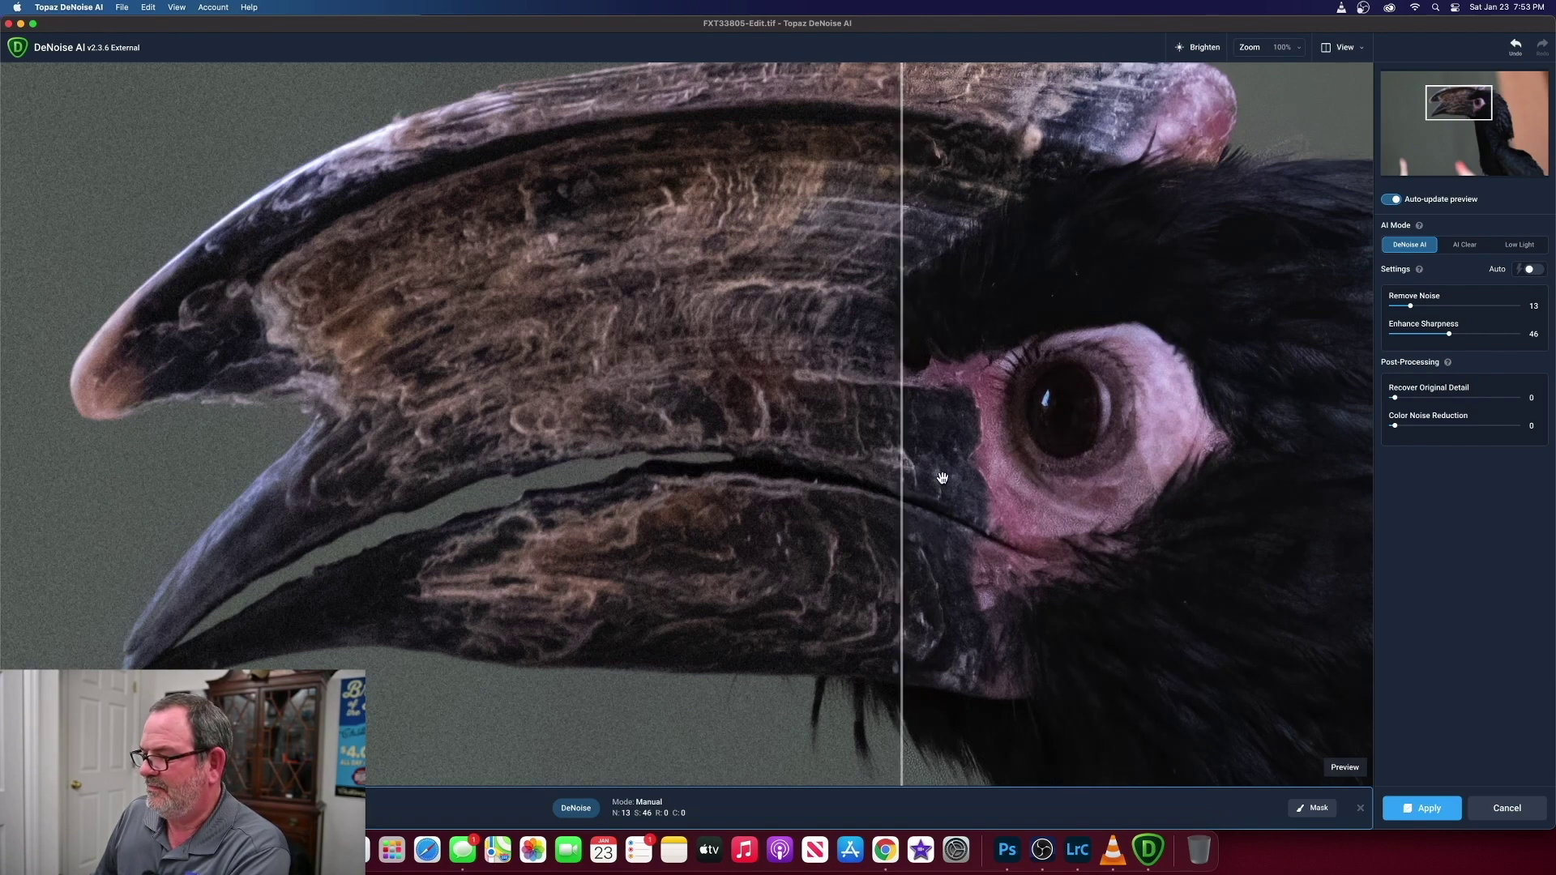
pyautogui.click(1409, 809)
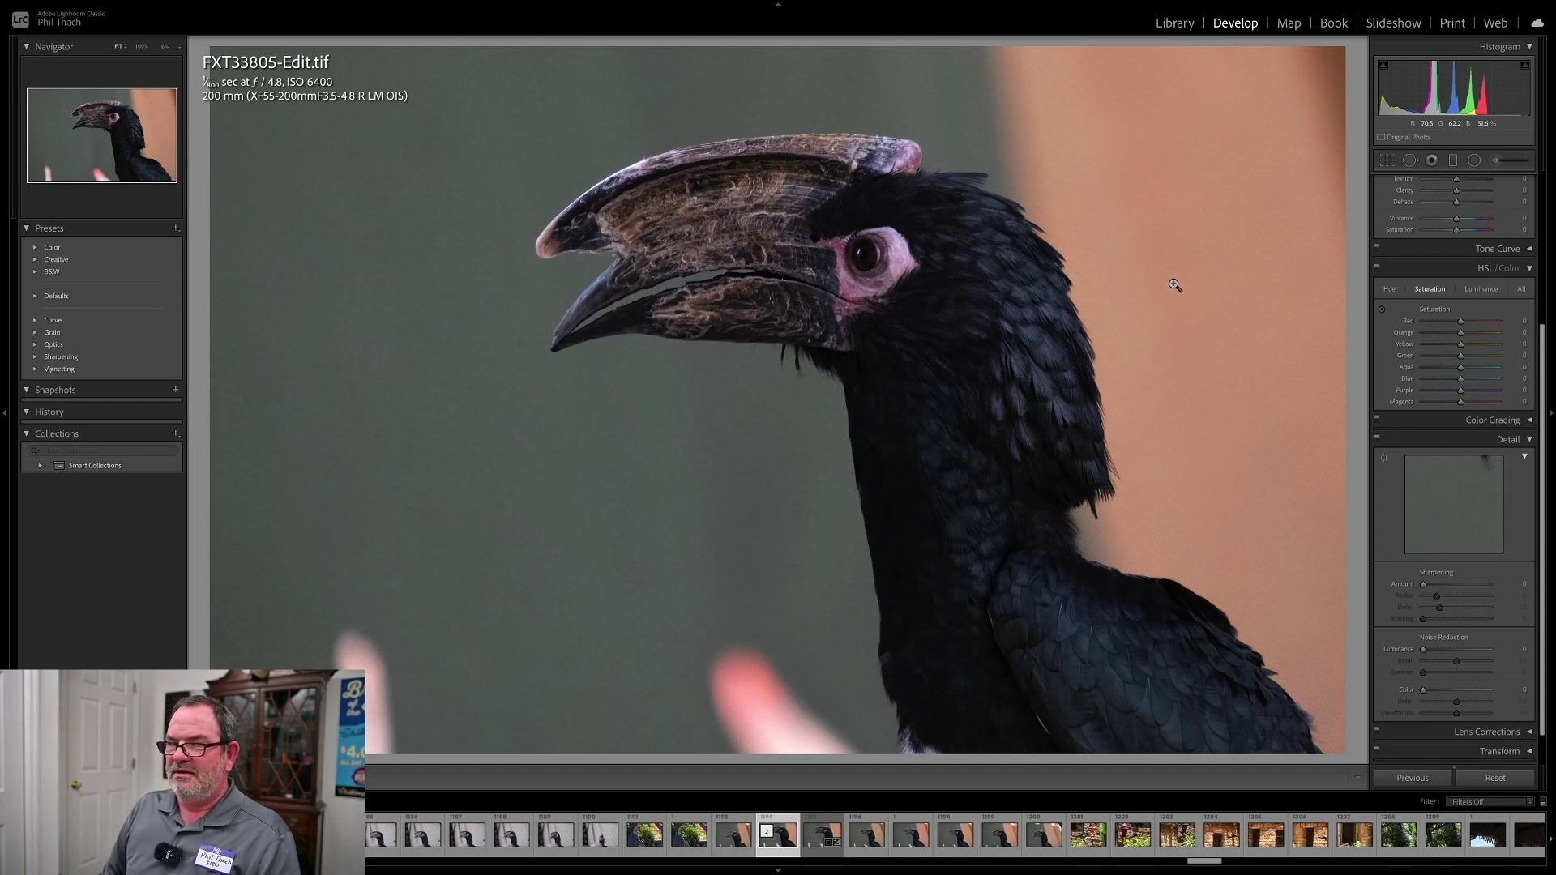
# Compare FXT33805-Edit.tif with the original FXT33805.RAF at 200%, checking the beak and the plain background for noise
pyautogui.press('Right')
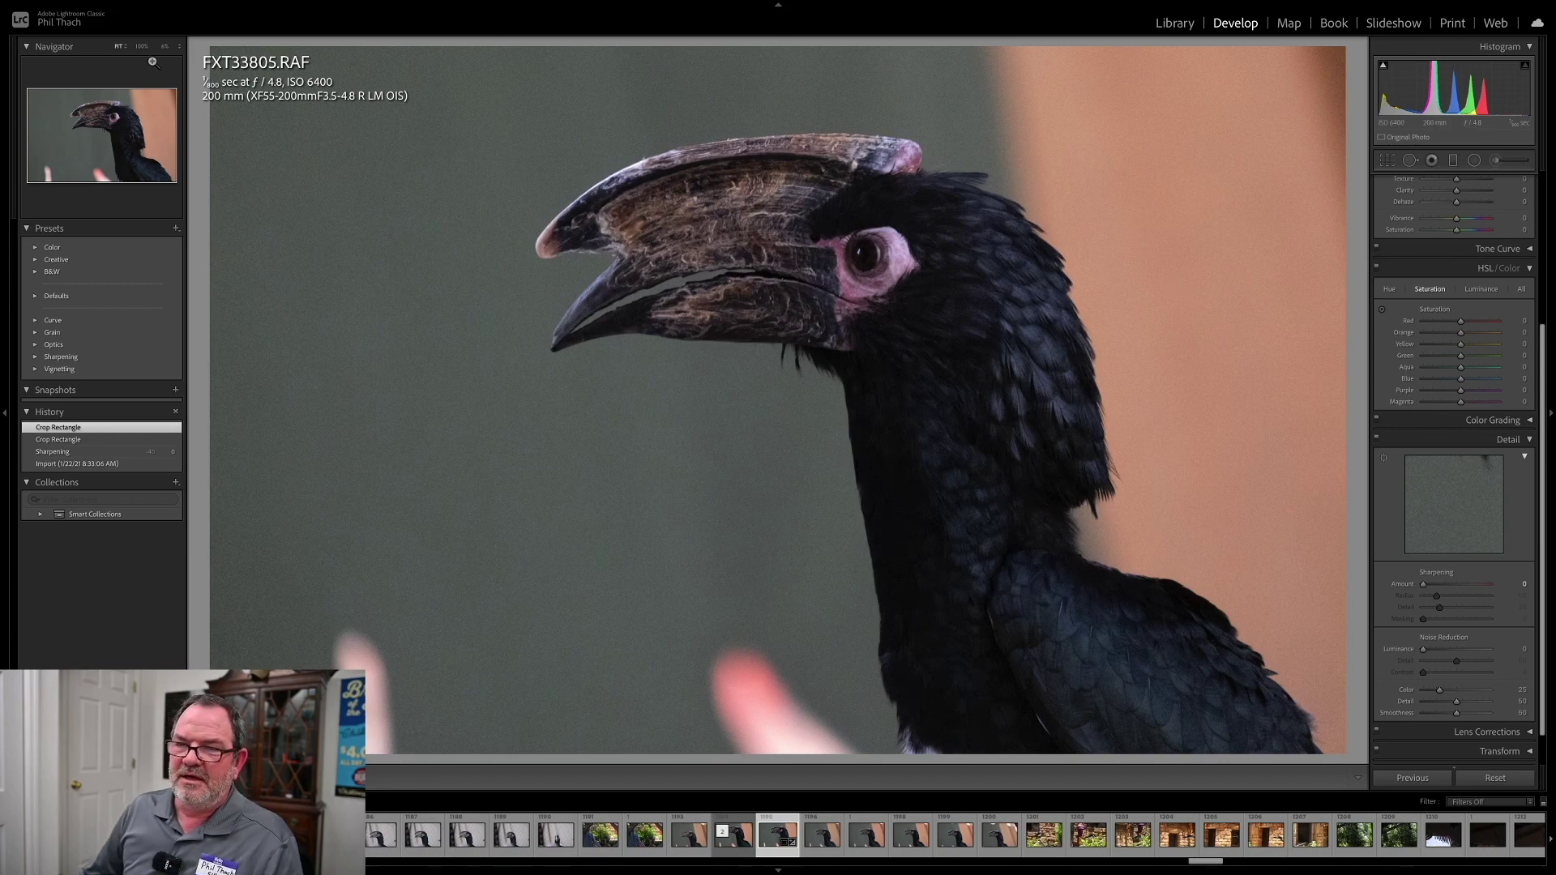
pyautogui.click(368, 204)
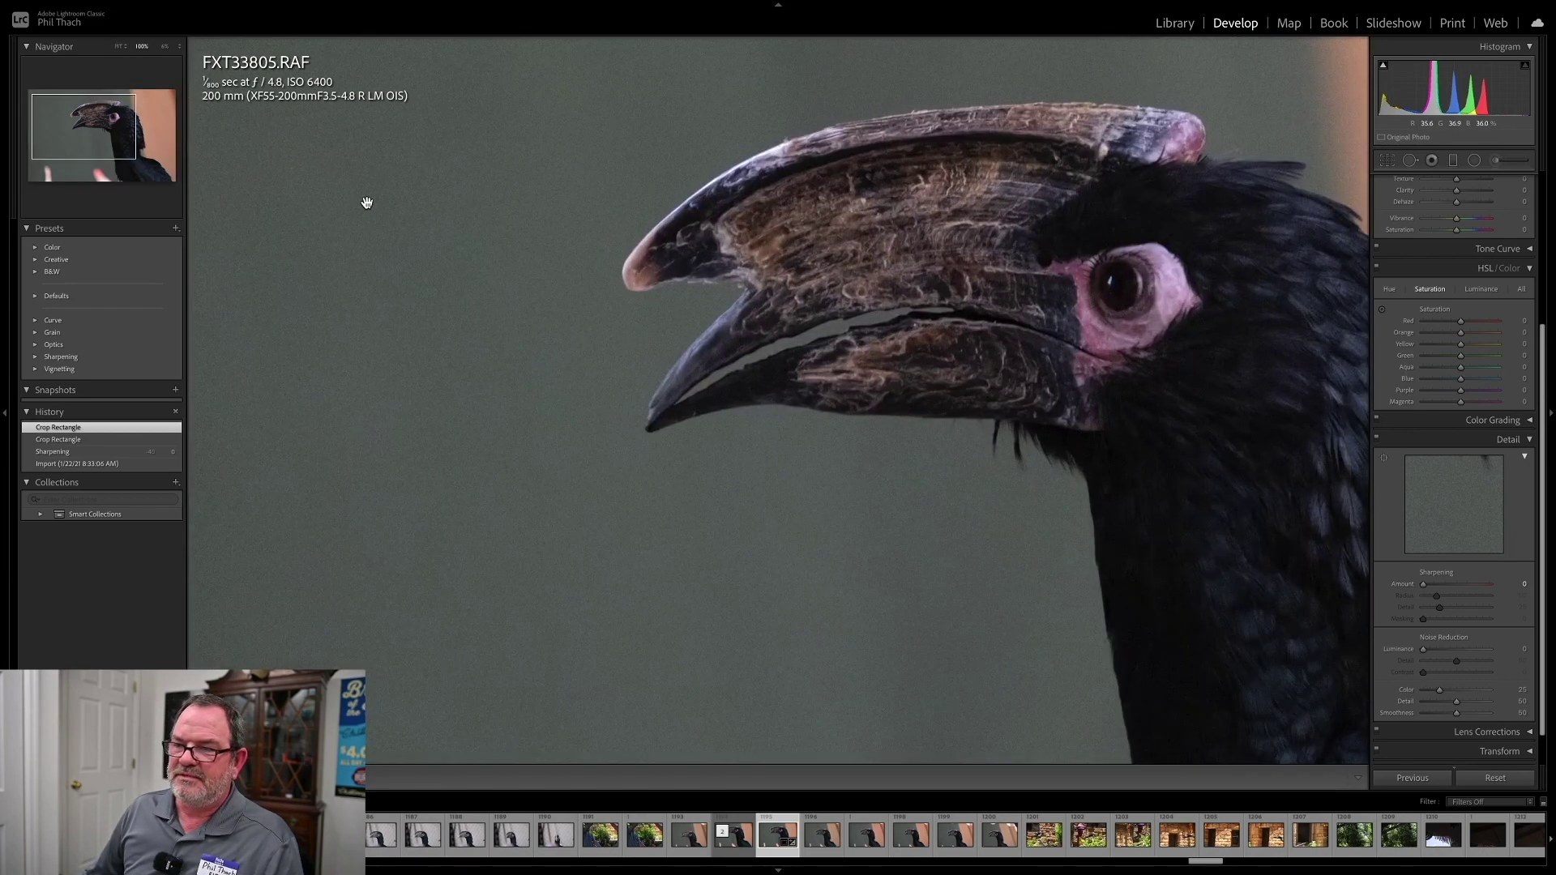
pyautogui.click(167, 48)
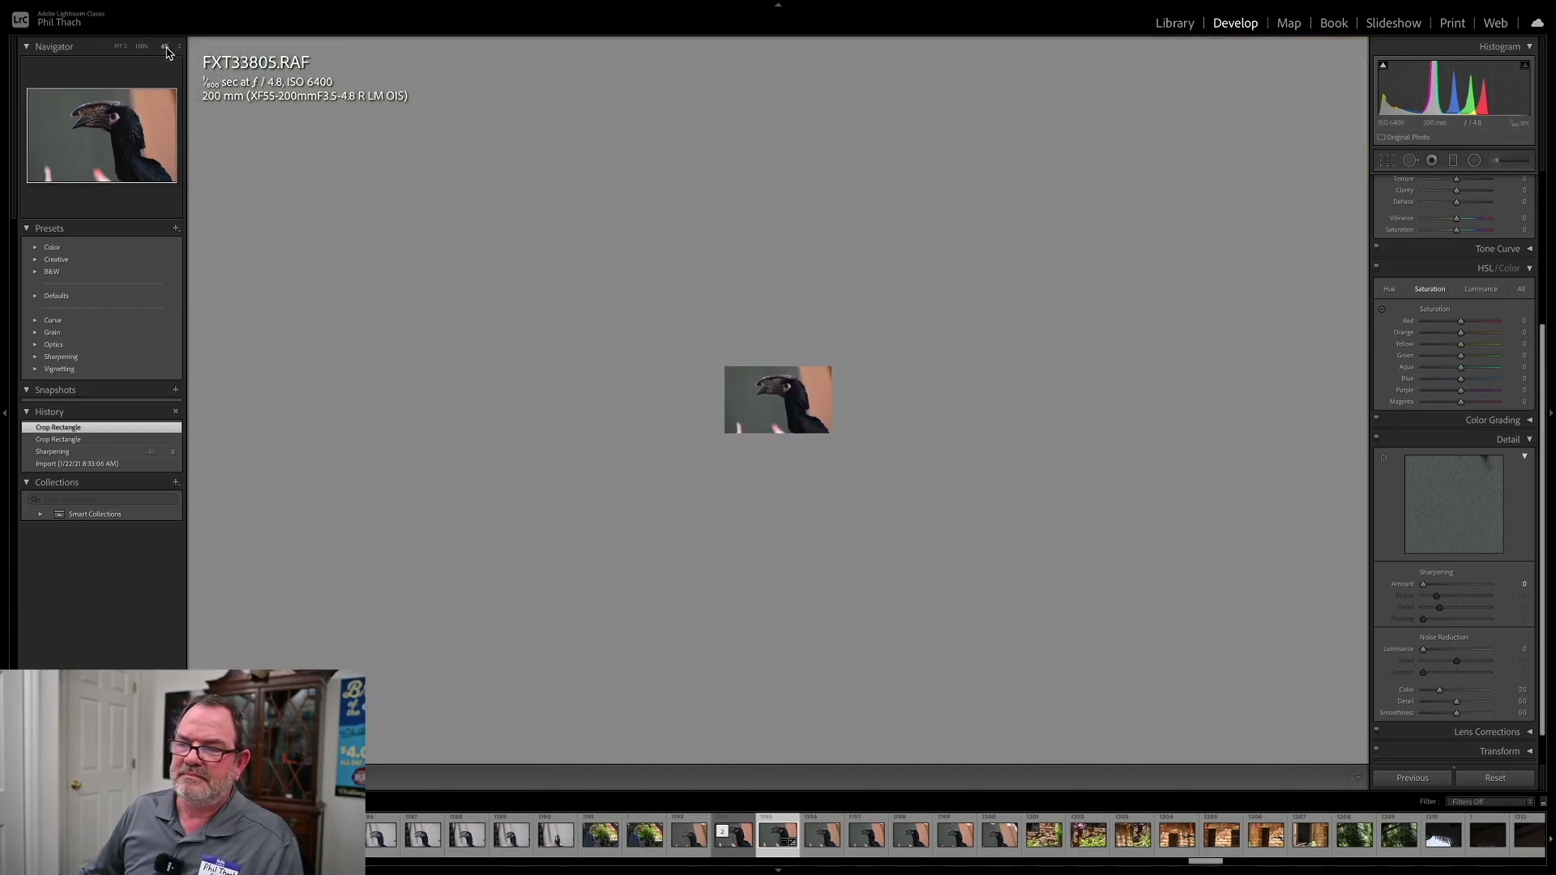
pyautogui.click(167, 50)
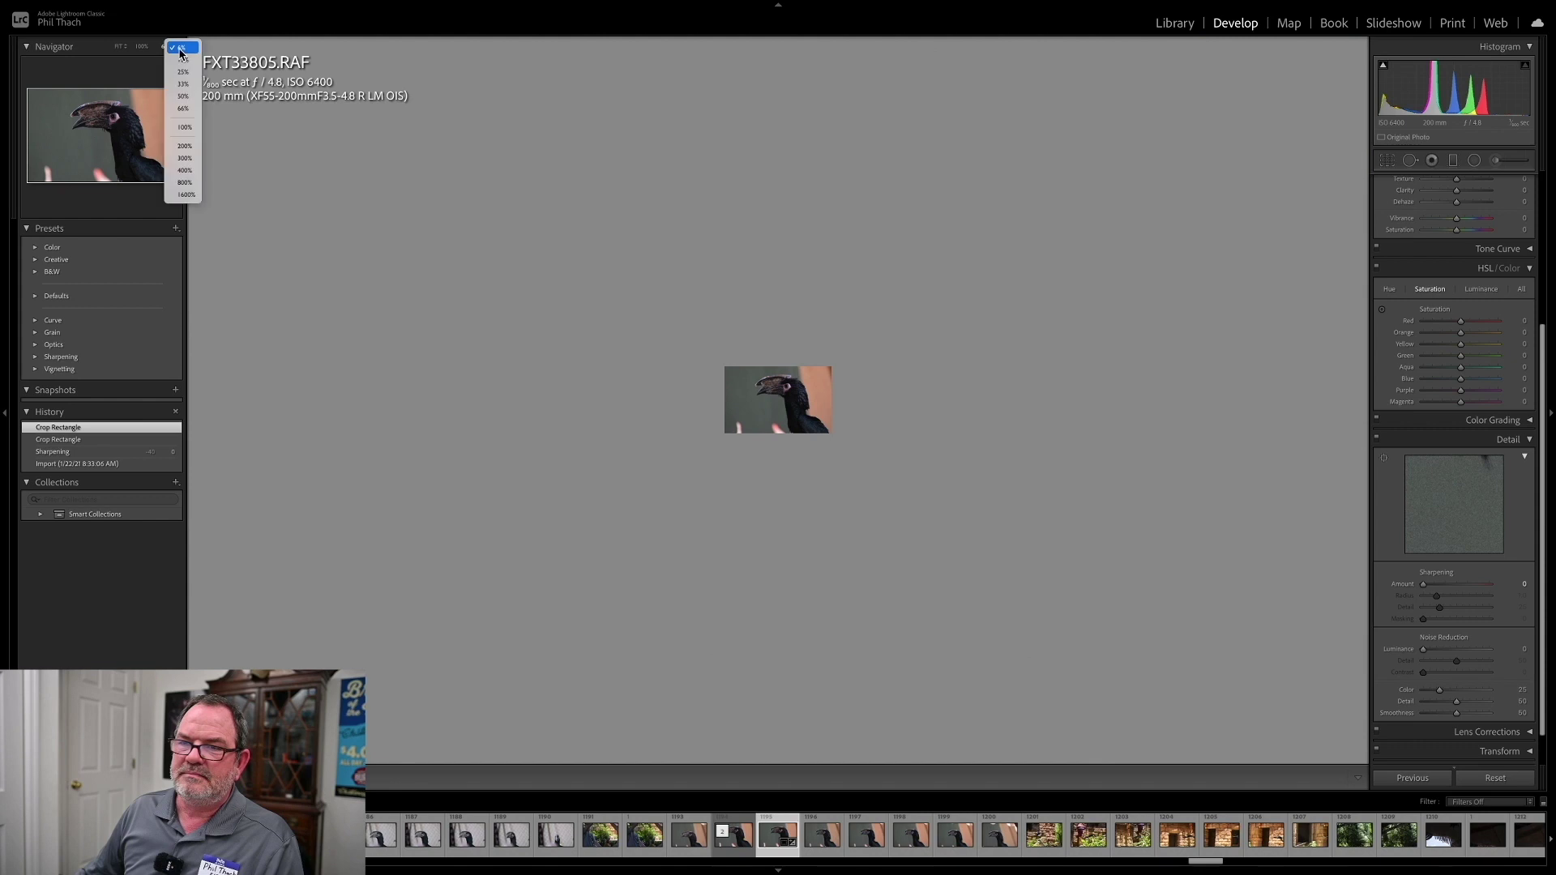
pyautogui.click(188, 148)
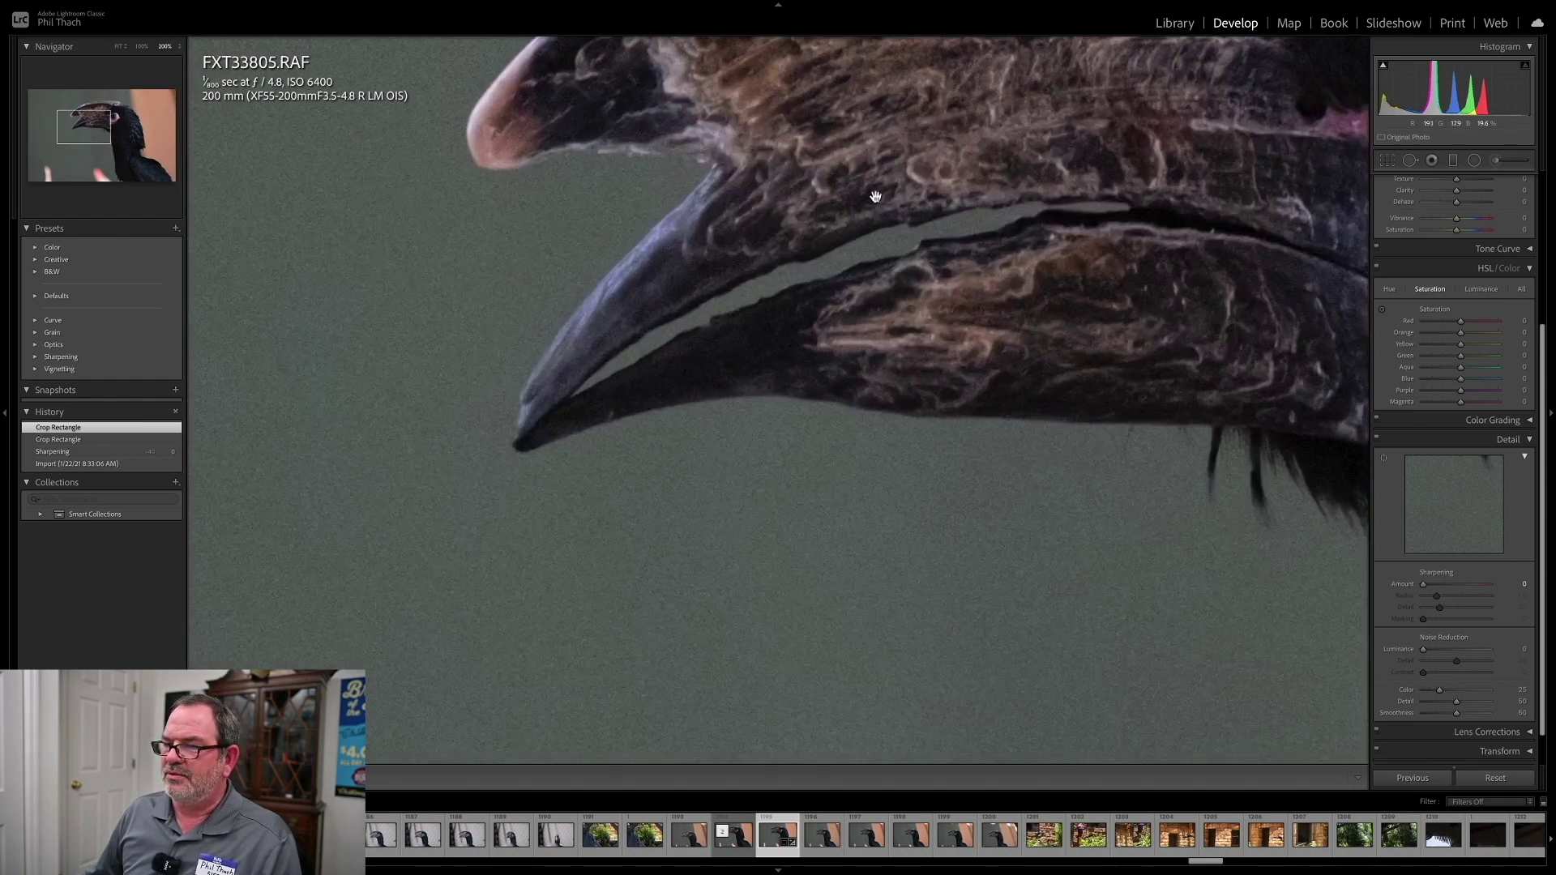
pyautogui.moveTo(919, 128); pyautogui.dragTo(1083, 532)
pyautogui.moveTo(1175, 399); pyautogui.dragTo(1132, 265)
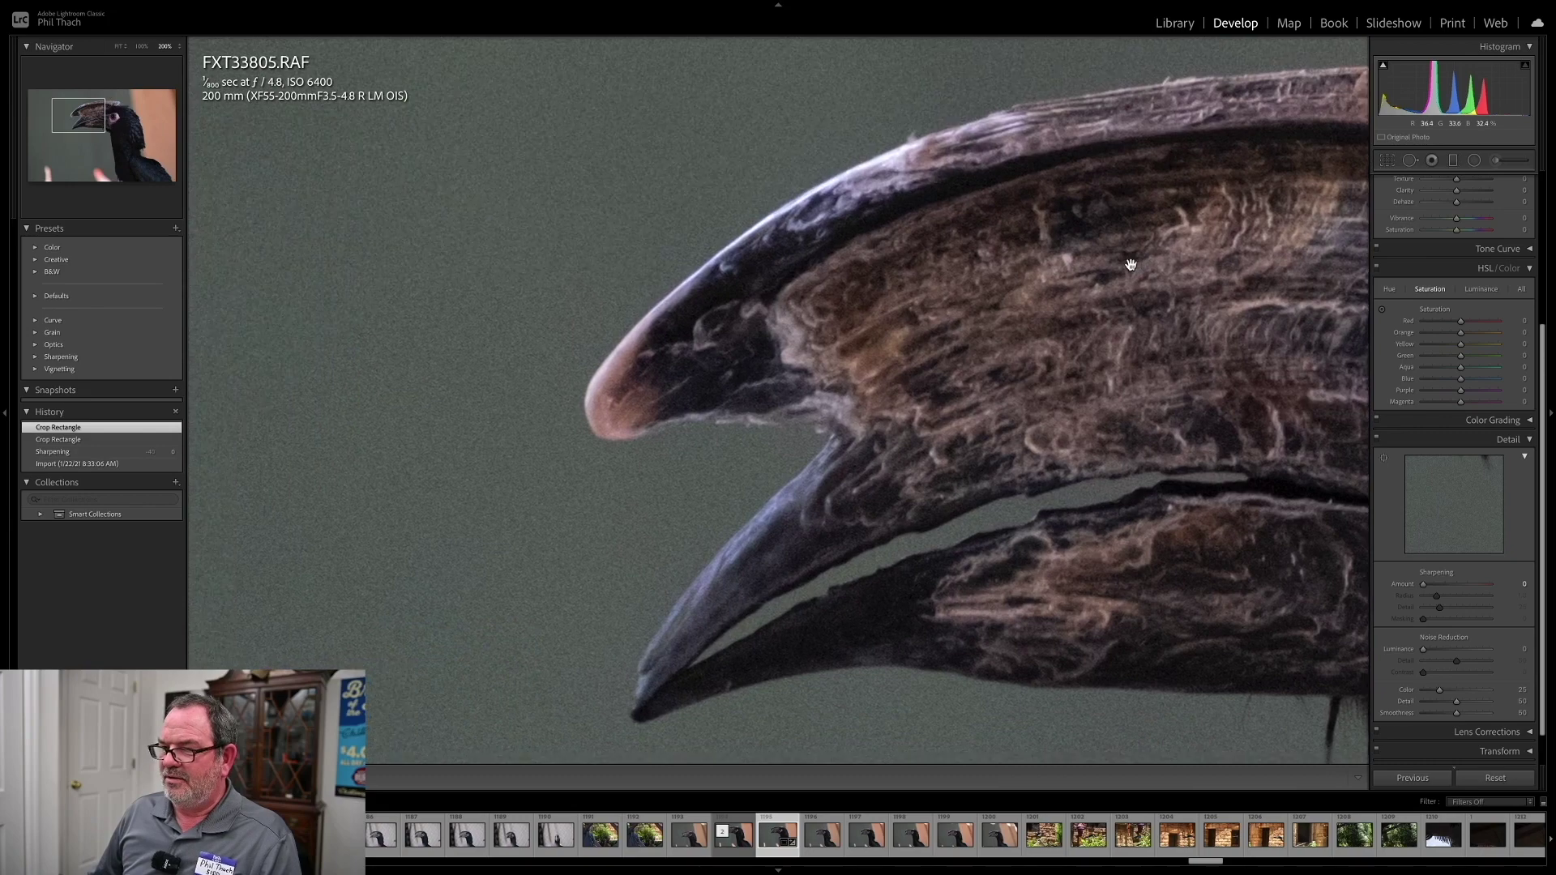
pyautogui.press('Right')
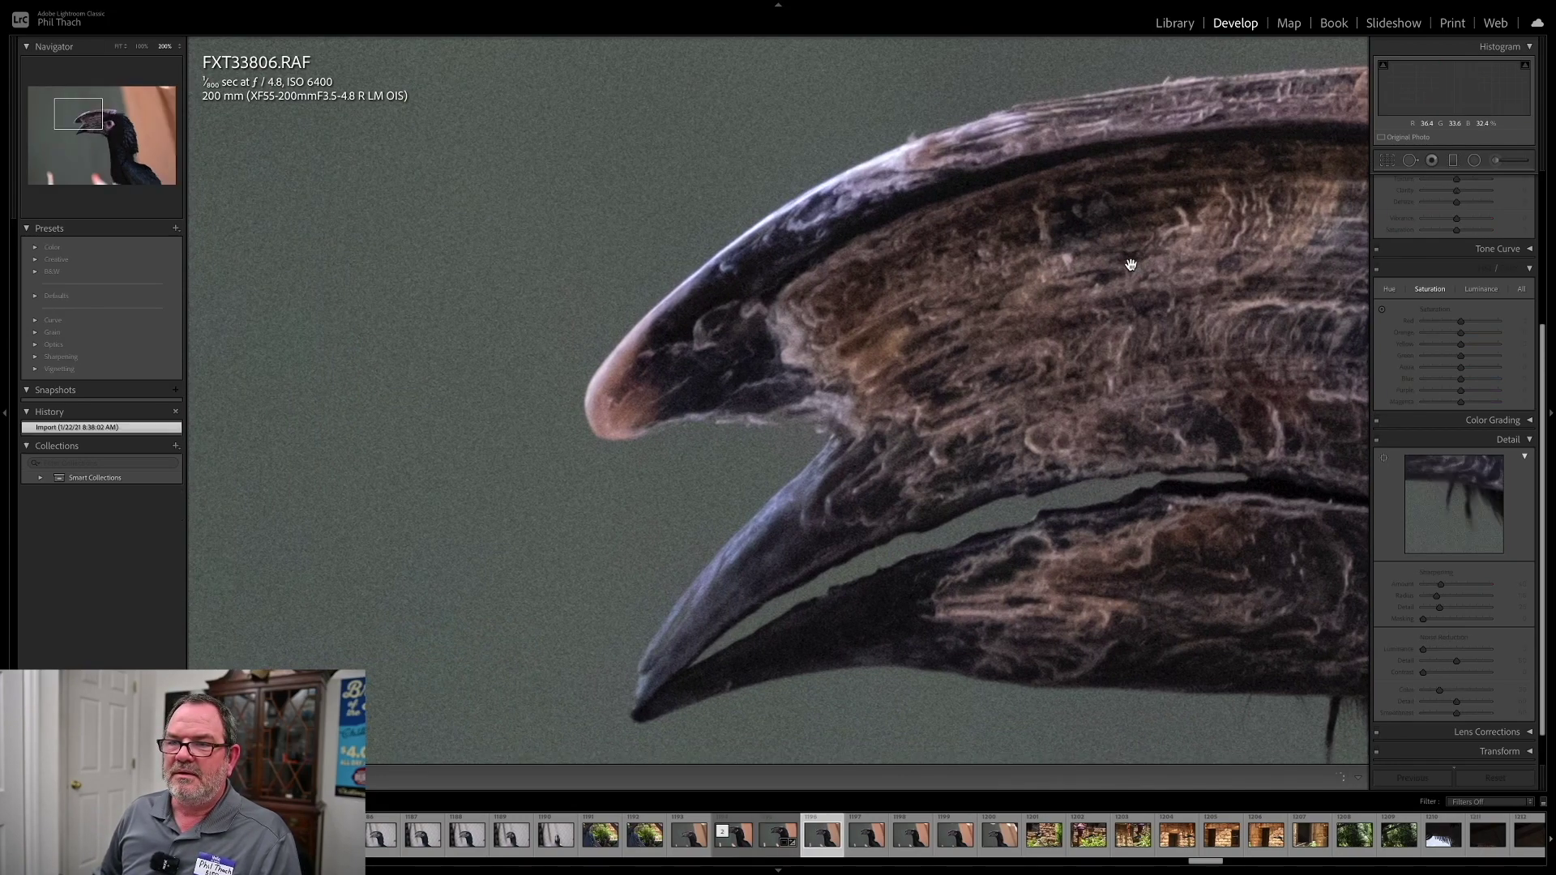
pyautogui.press('Left')
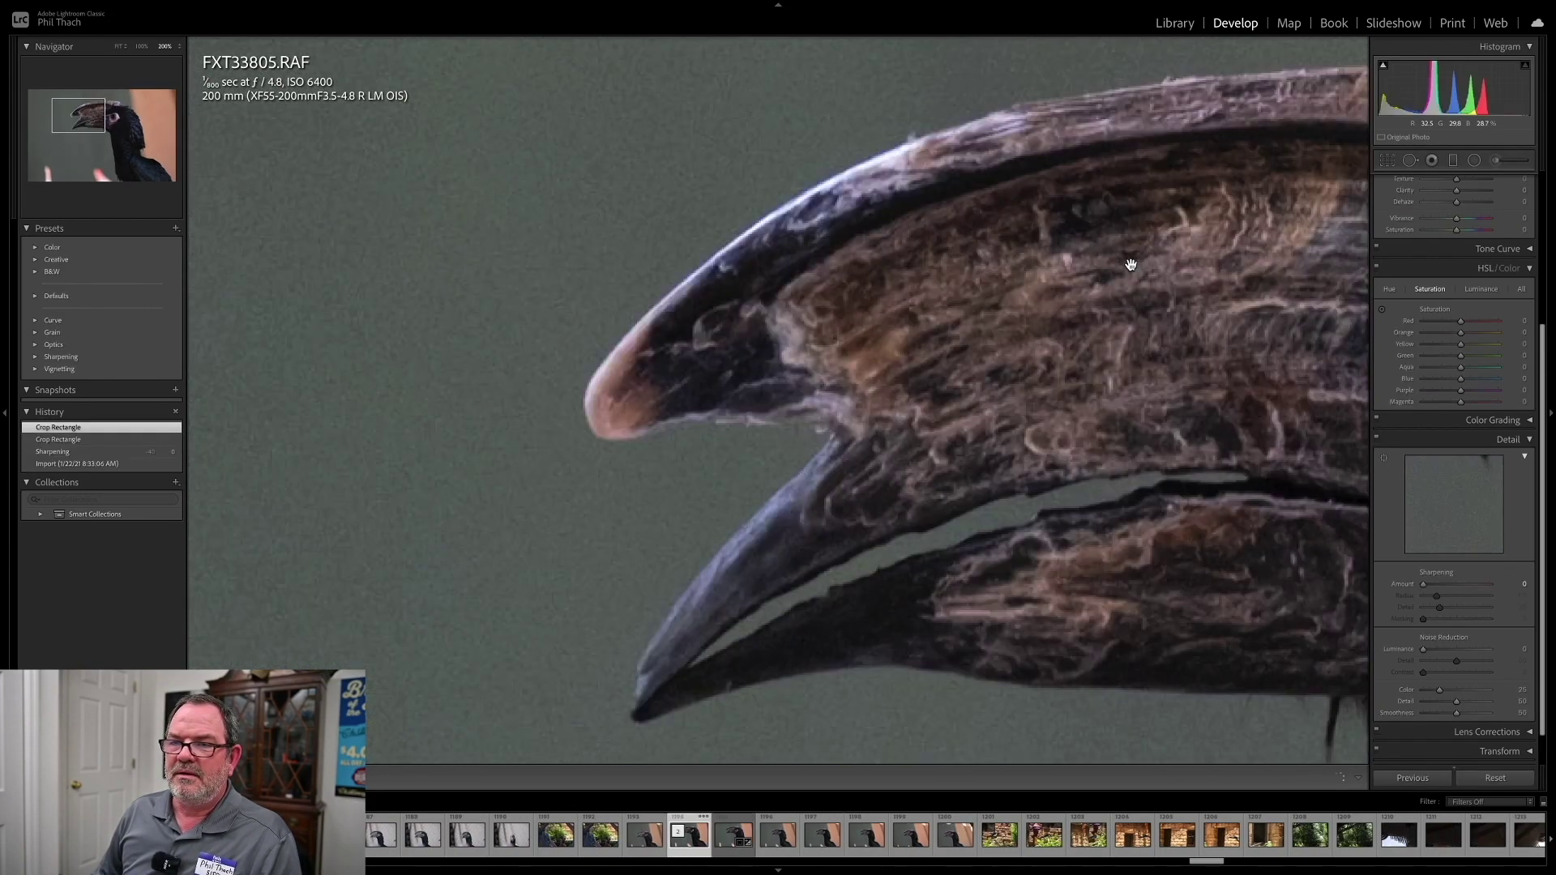
# Examine the denoised FXT33805-Edit.tif at 200% along the beak, around the eye, and across the head feathers and orange background
pyautogui.press('Right')
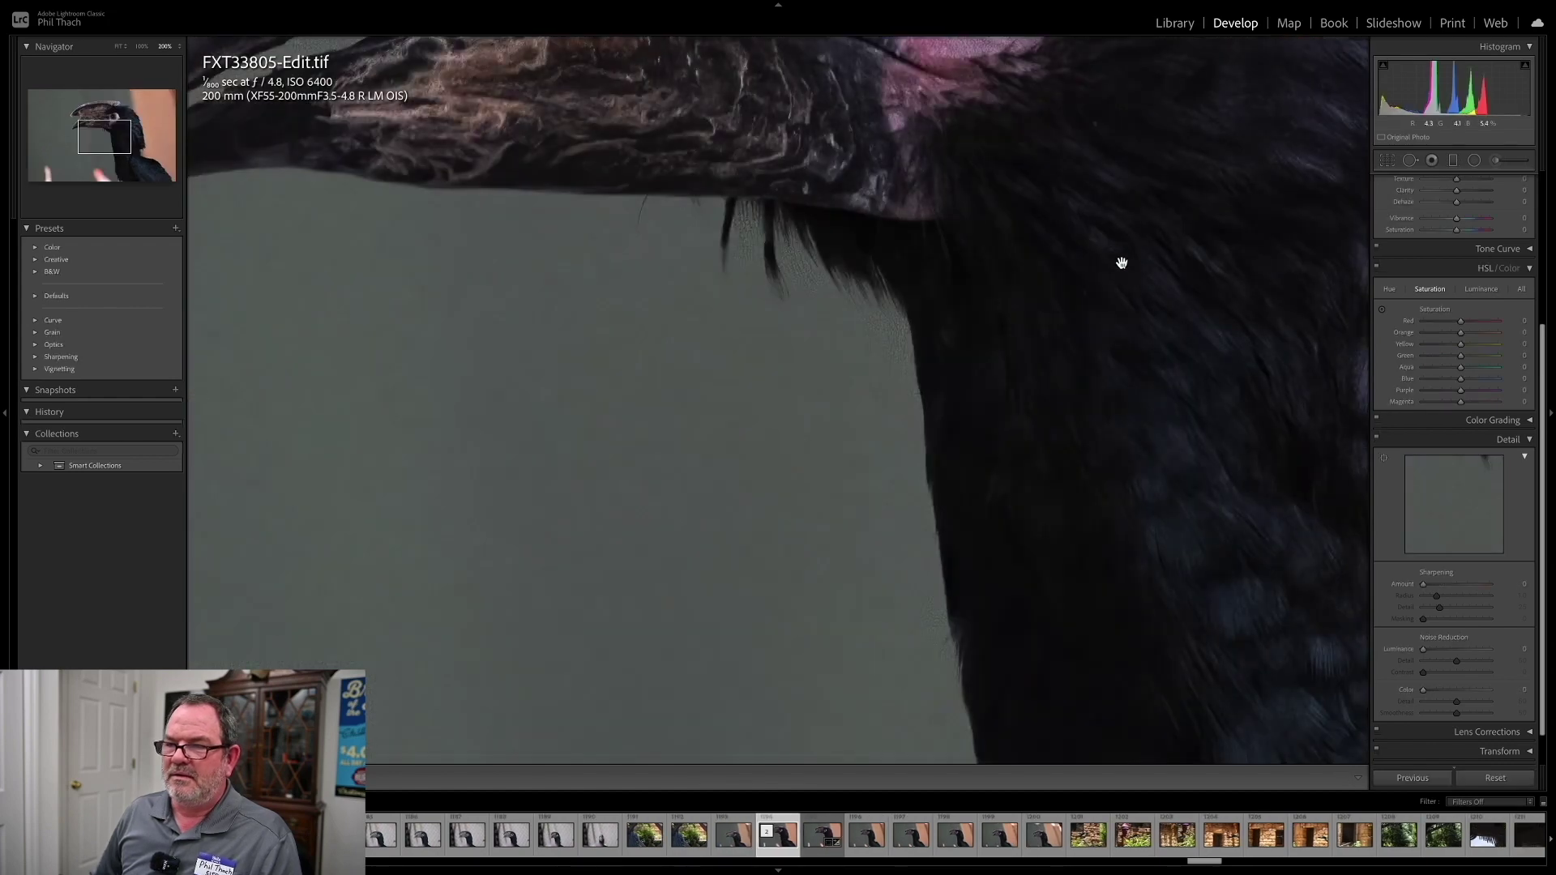
pyautogui.moveTo(1146, 163); pyautogui.dragTo(1169, 232)
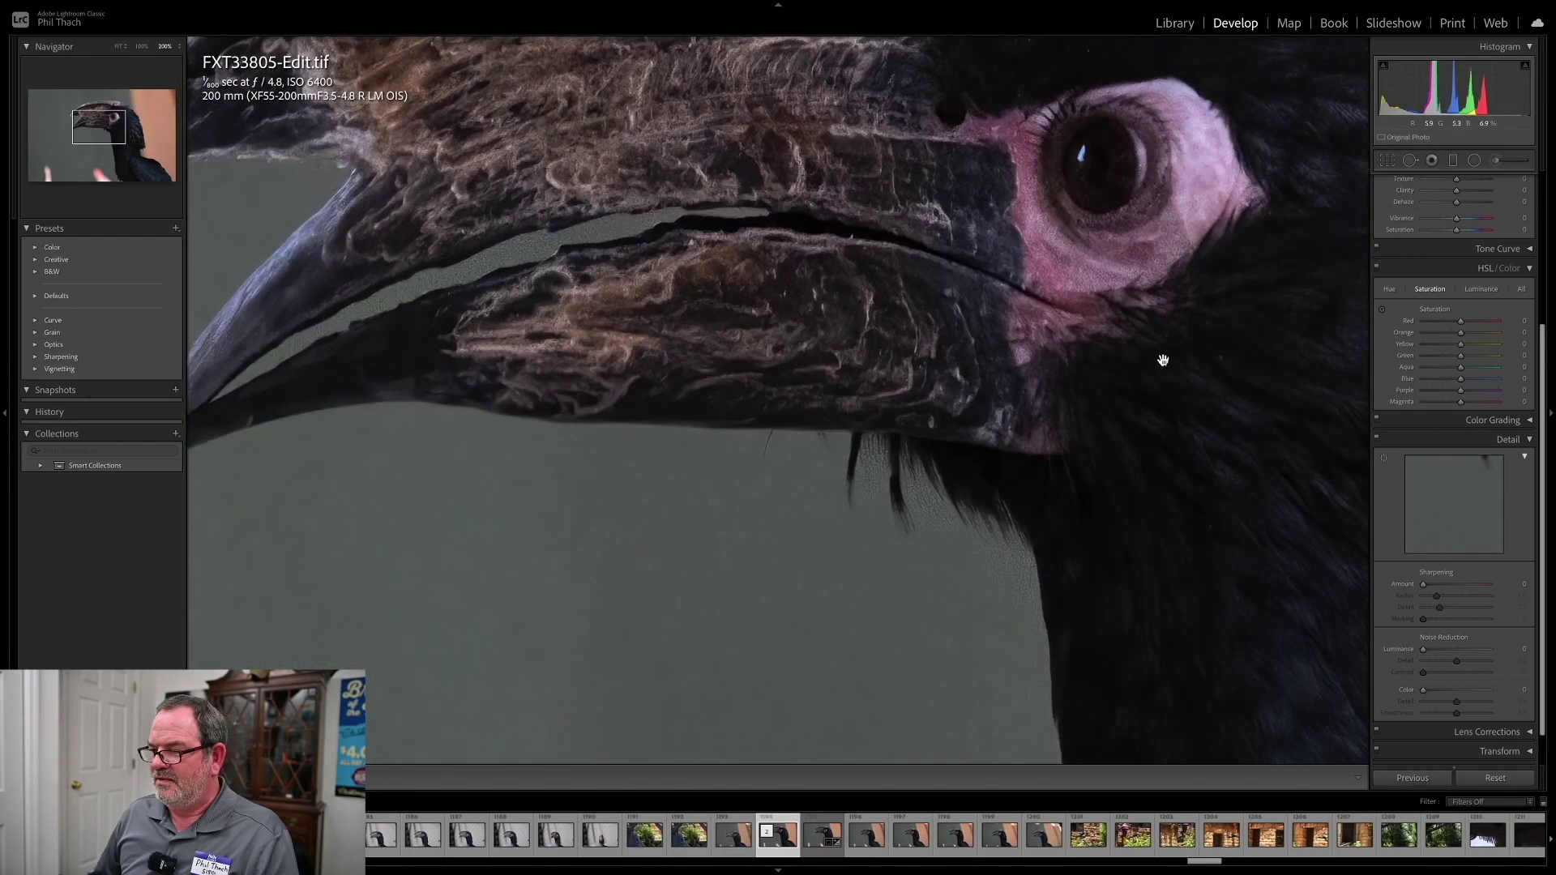
pyautogui.moveTo(951, 229); pyautogui.dragTo(1331, 570)
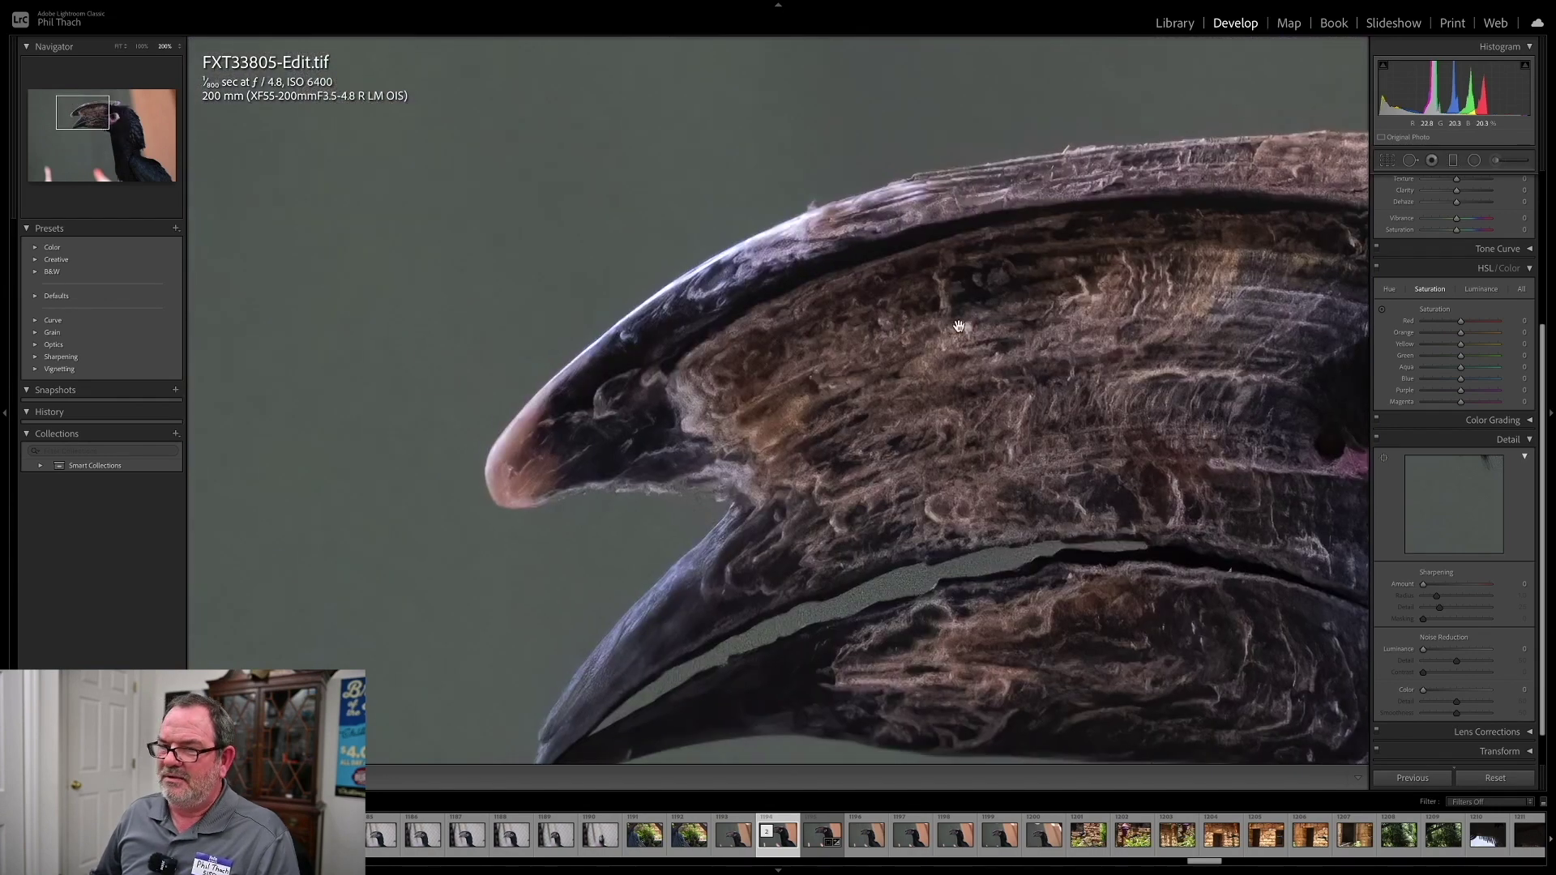
pyautogui.moveTo(1223, 471); pyautogui.dragTo(854, 450)
pyautogui.moveTo(1218, 616); pyautogui.dragTo(1261, 324)
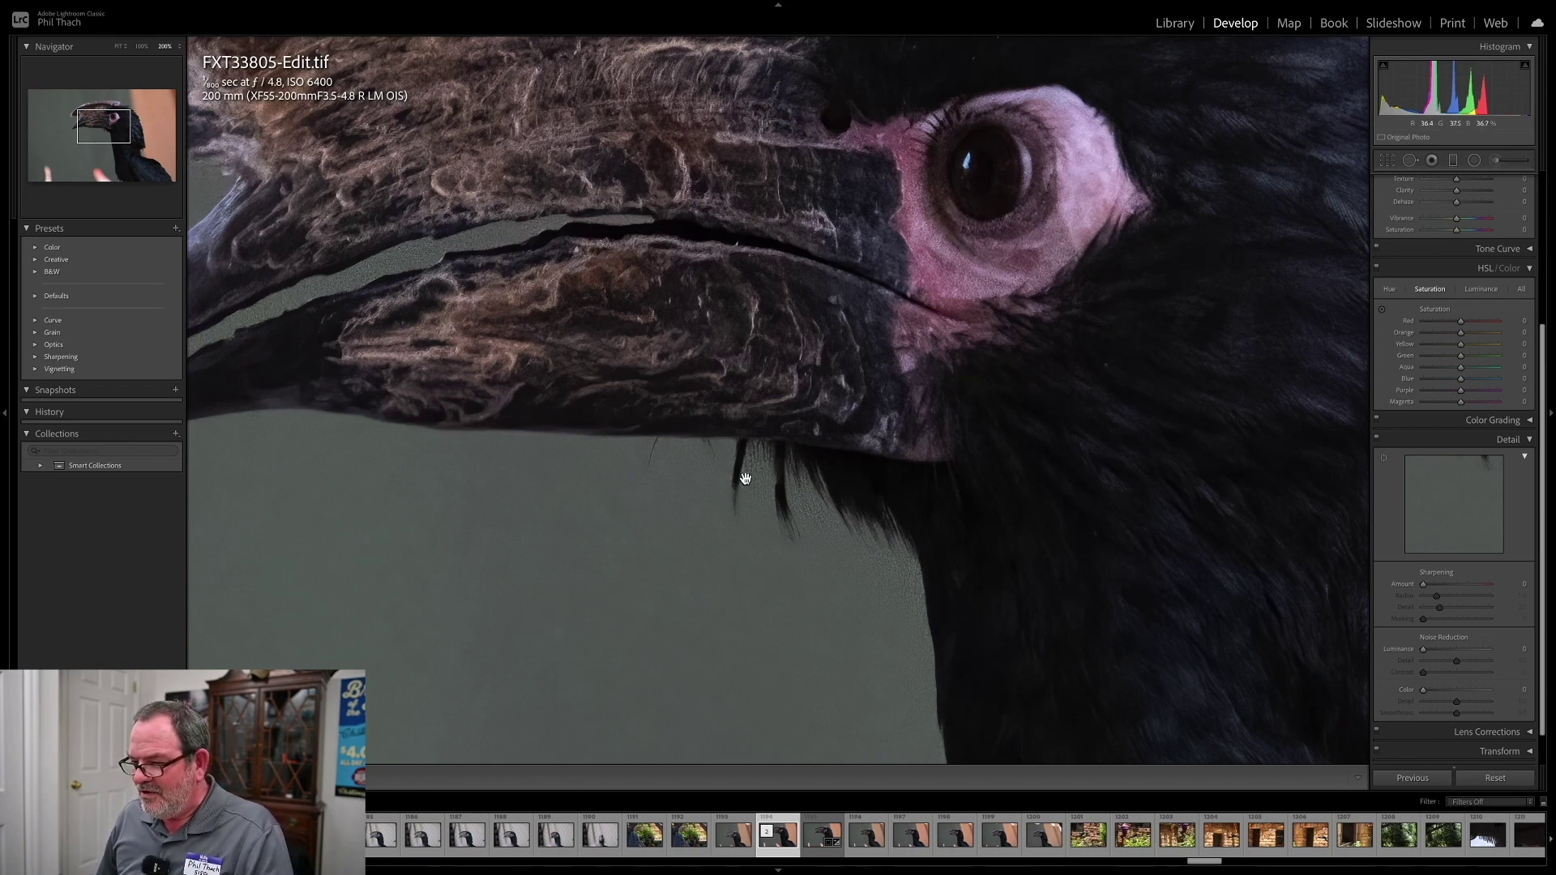
pyautogui.moveTo(1167, 319); pyautogui.dragTo(806, 514)
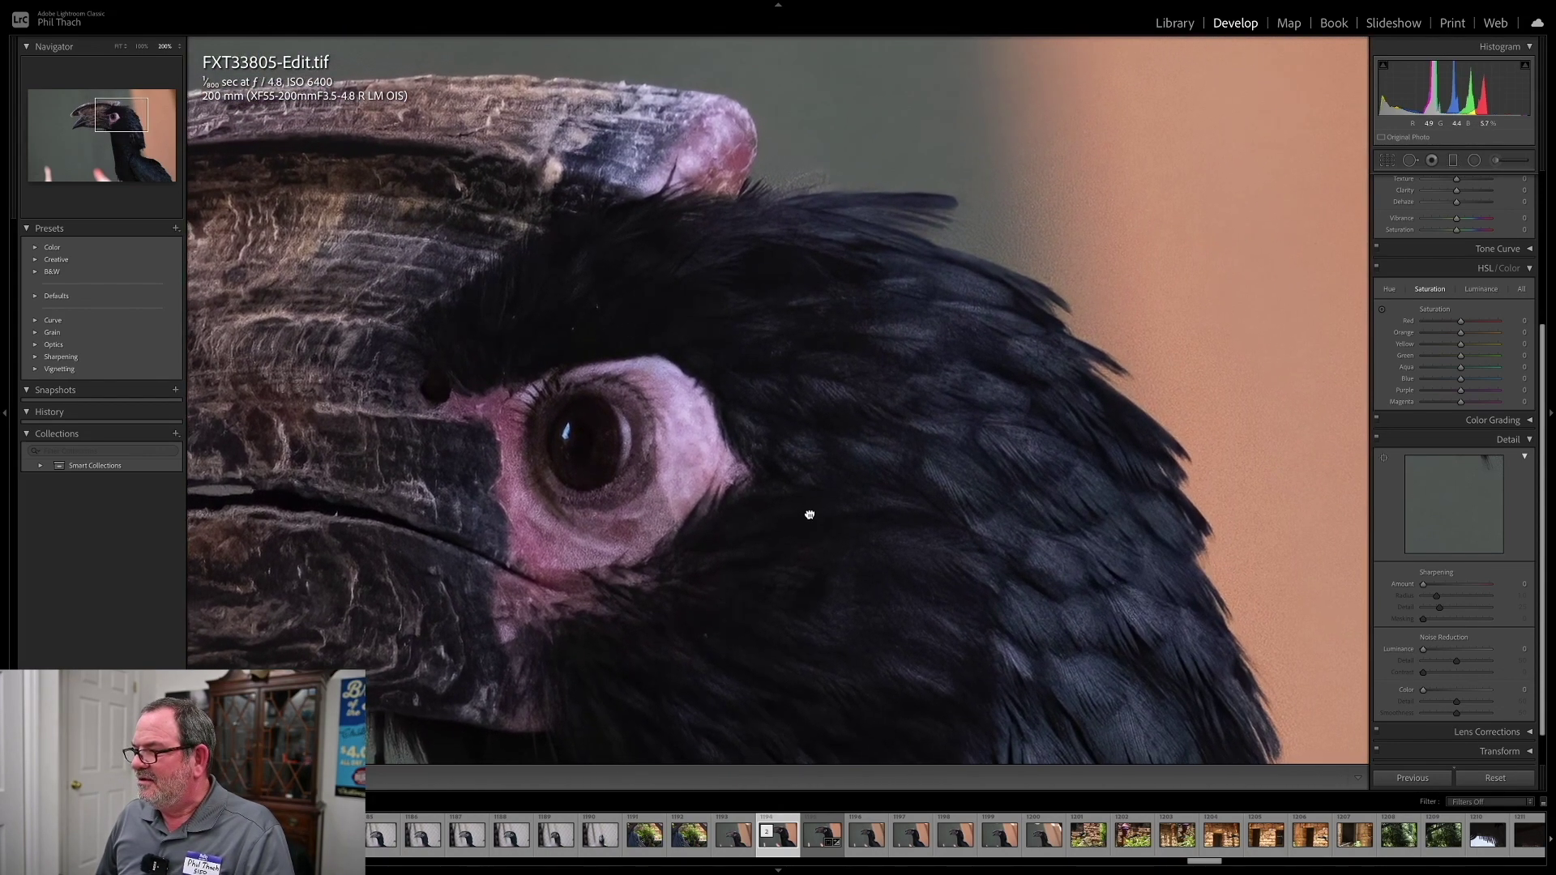
pyautogui.moveTo(1087, 243); pyautogui.dragTo(1007, 236)
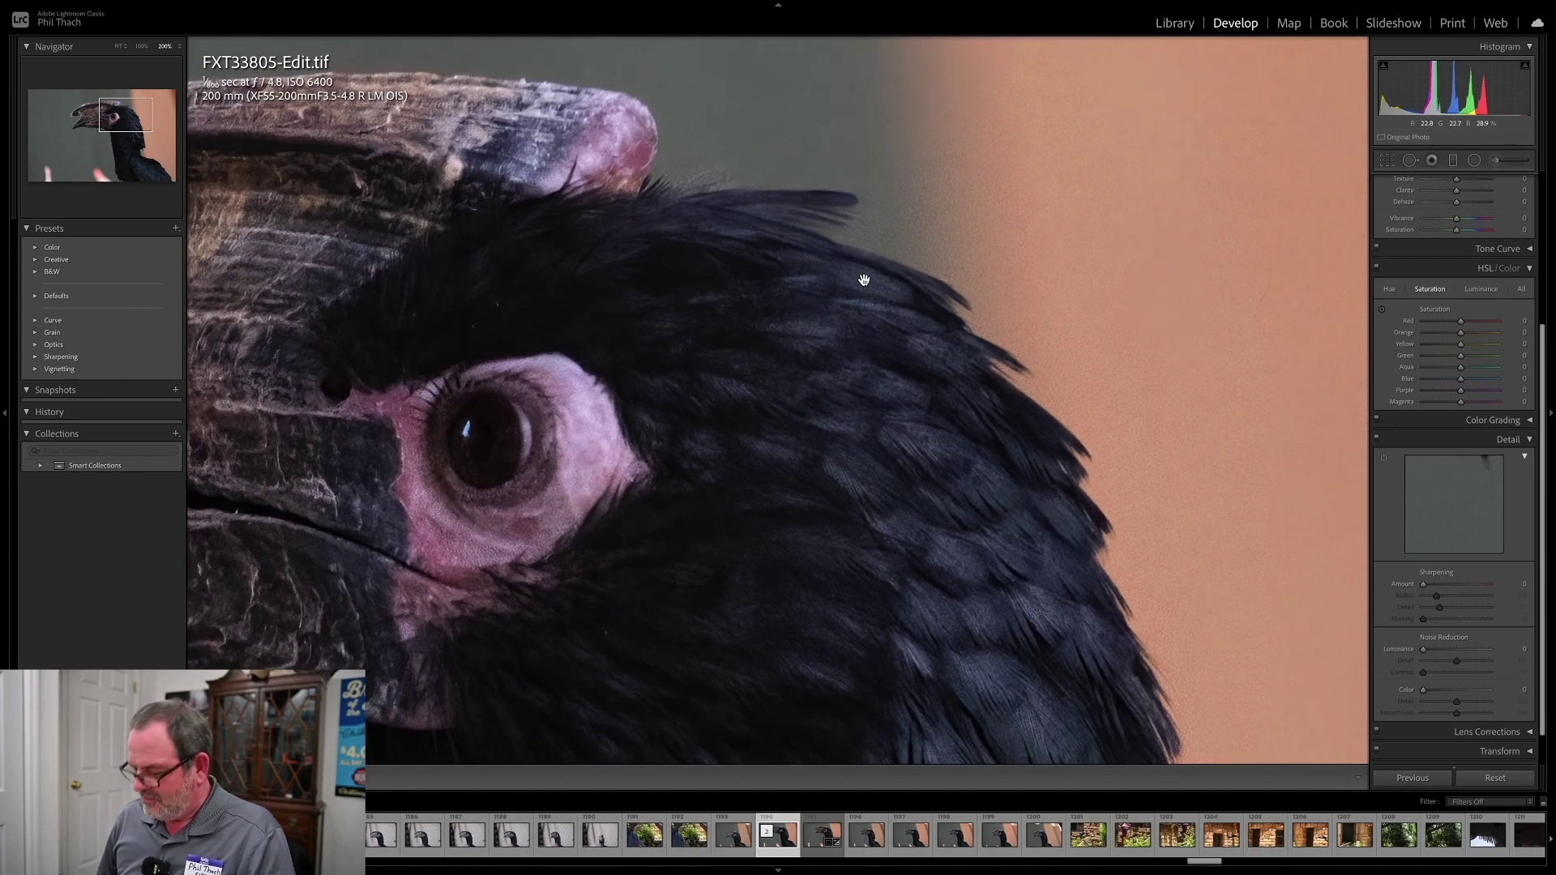
# Compare the original FXT33805.RAF with FXT33805-Edit.tif around the eye and head feathers at 200%, as well as with the whole photo fitted
pyautogui.press('Right')
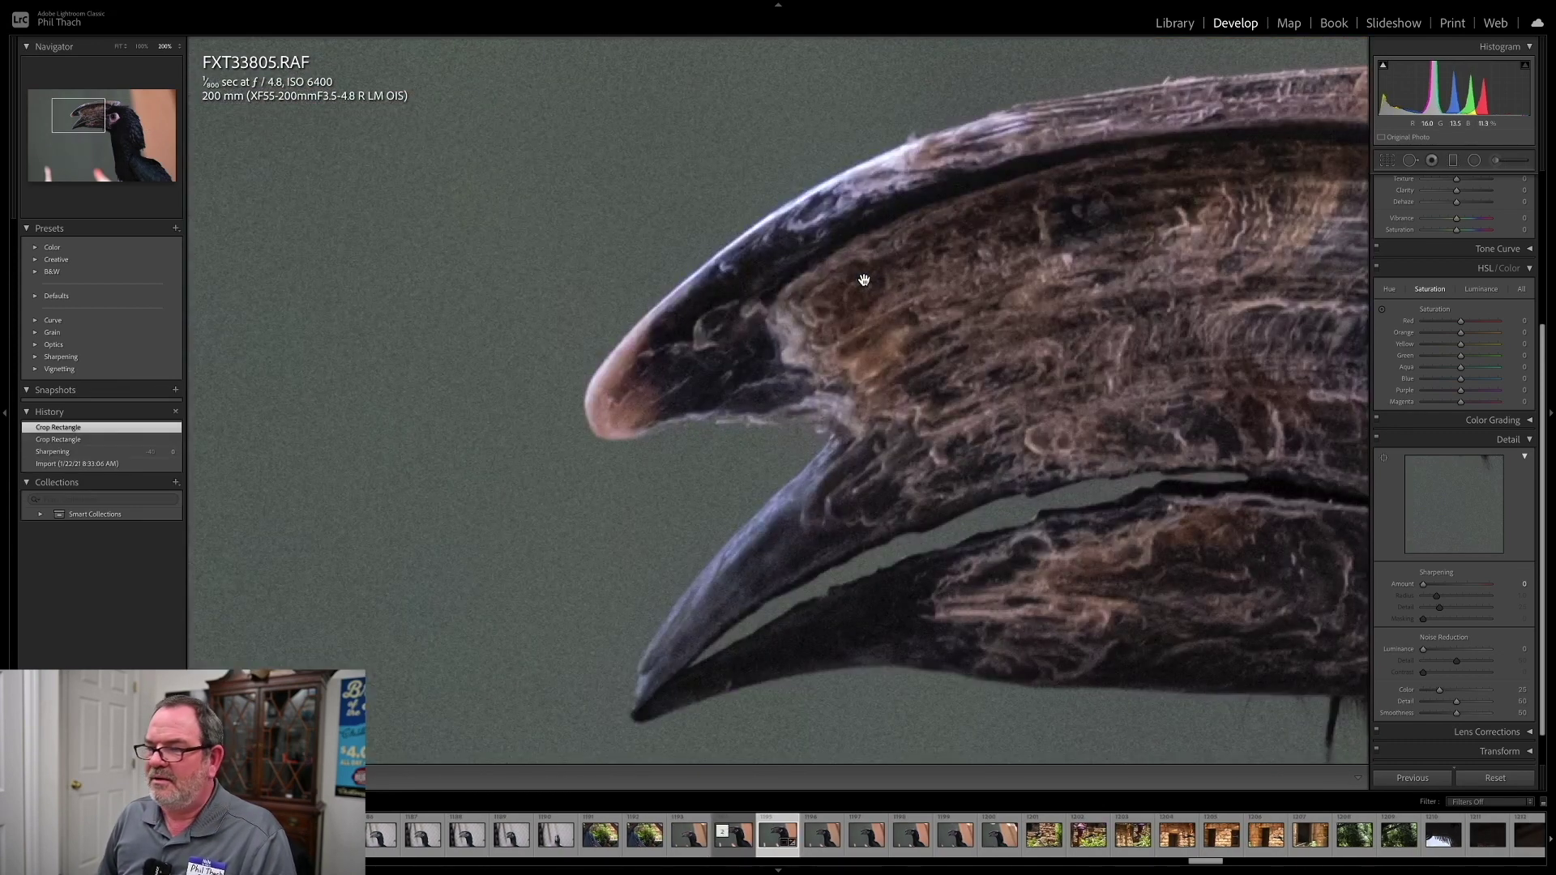
pyautogui.moveTo(989, 331); pyautogui.dragTo(386, 142)
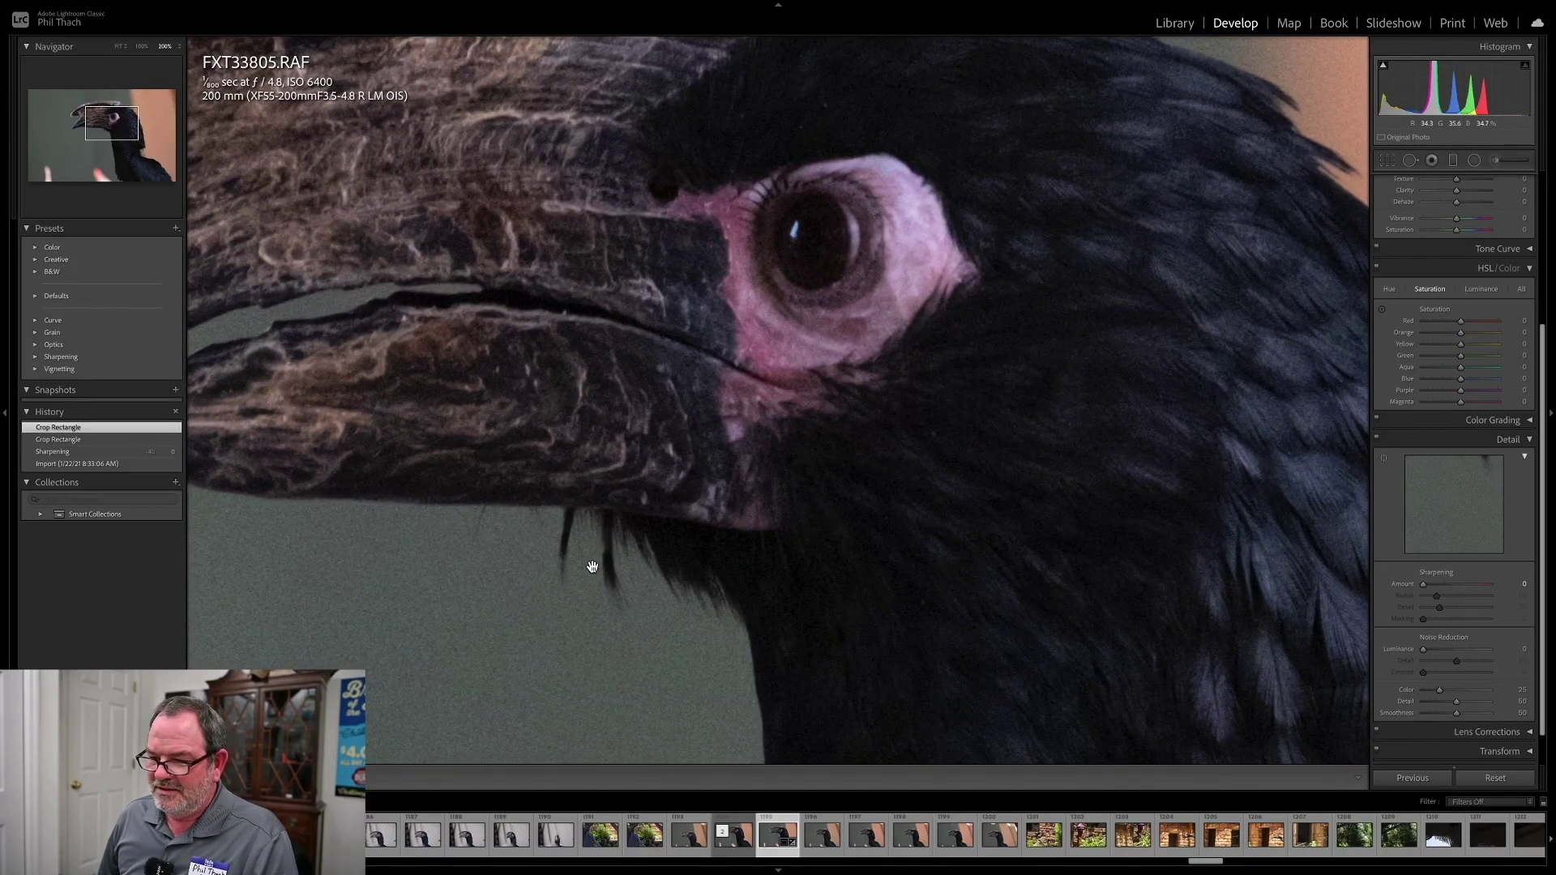
pyautogui.moveTo(1094, 337); pyautogui.dragTo(802, 528)
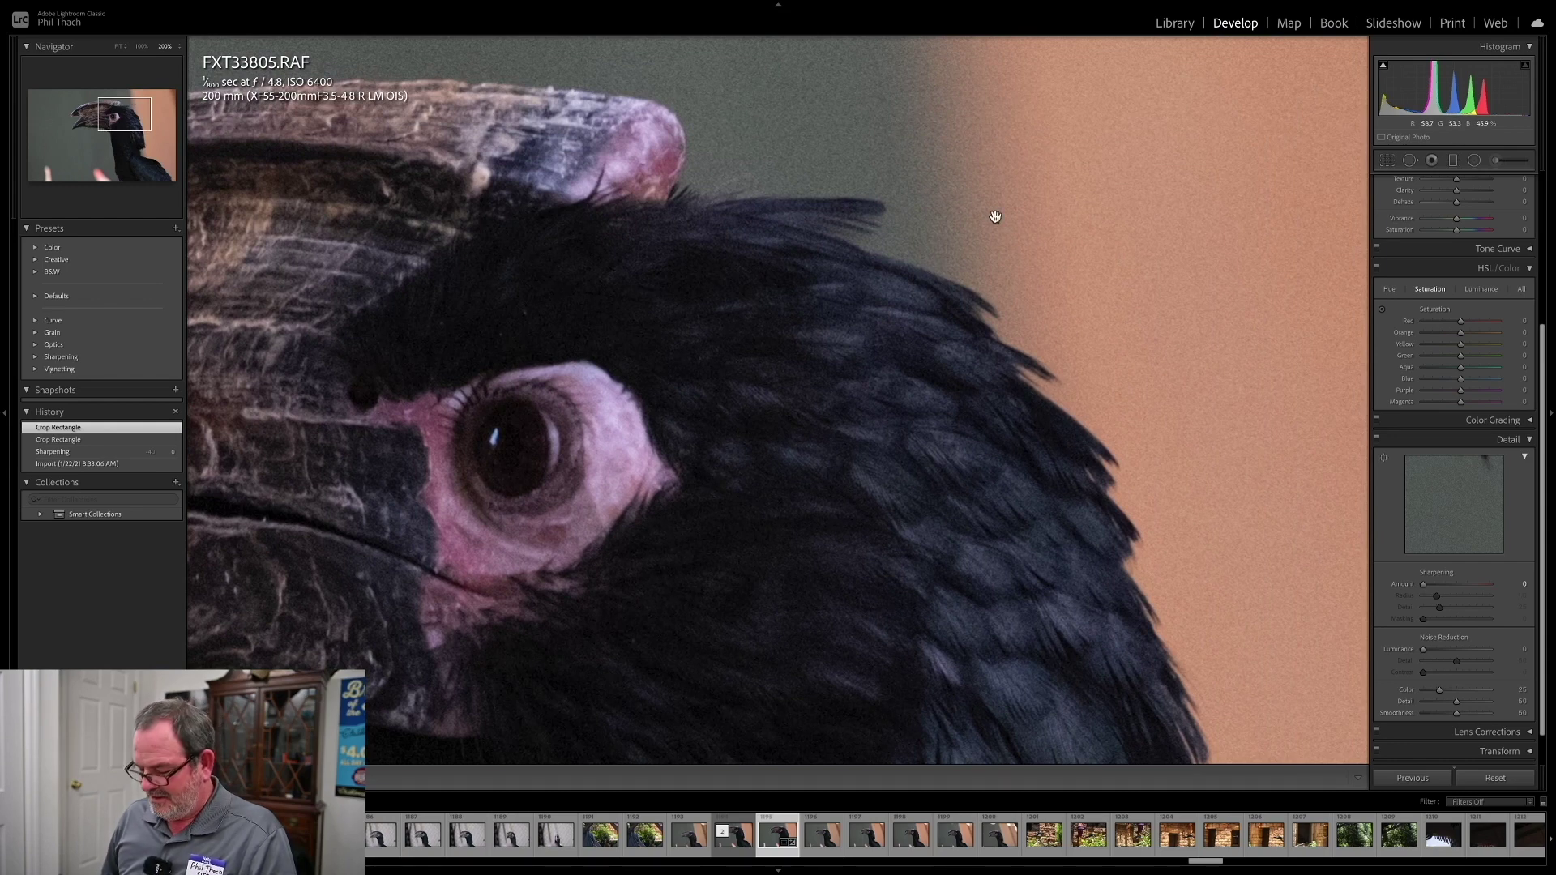
pyautogui.press('Left')
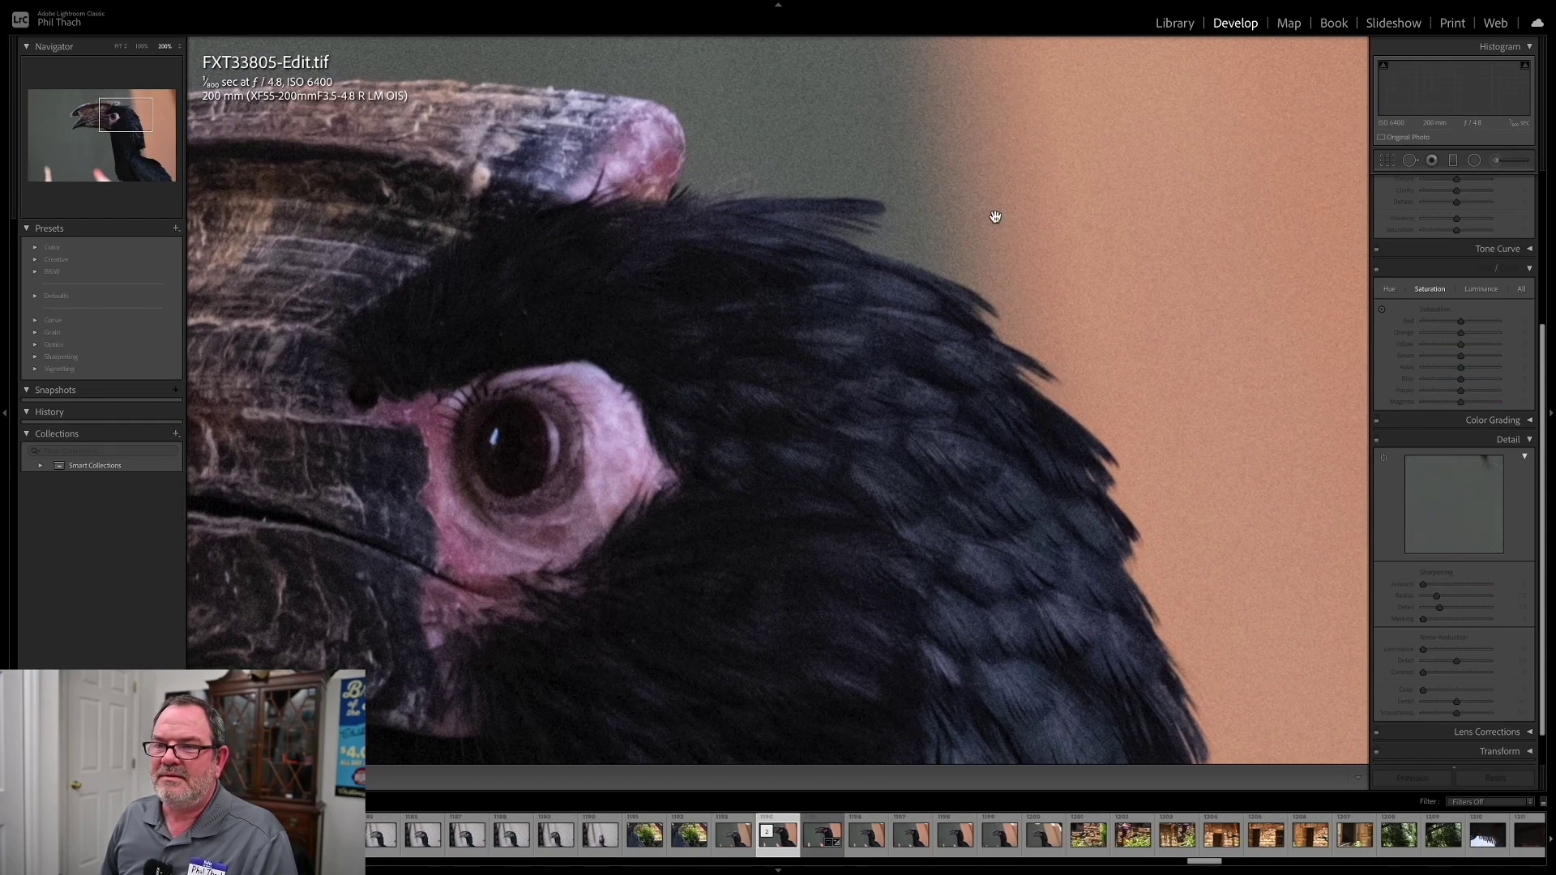
pyautogui.hotkey('ctrl', '-')
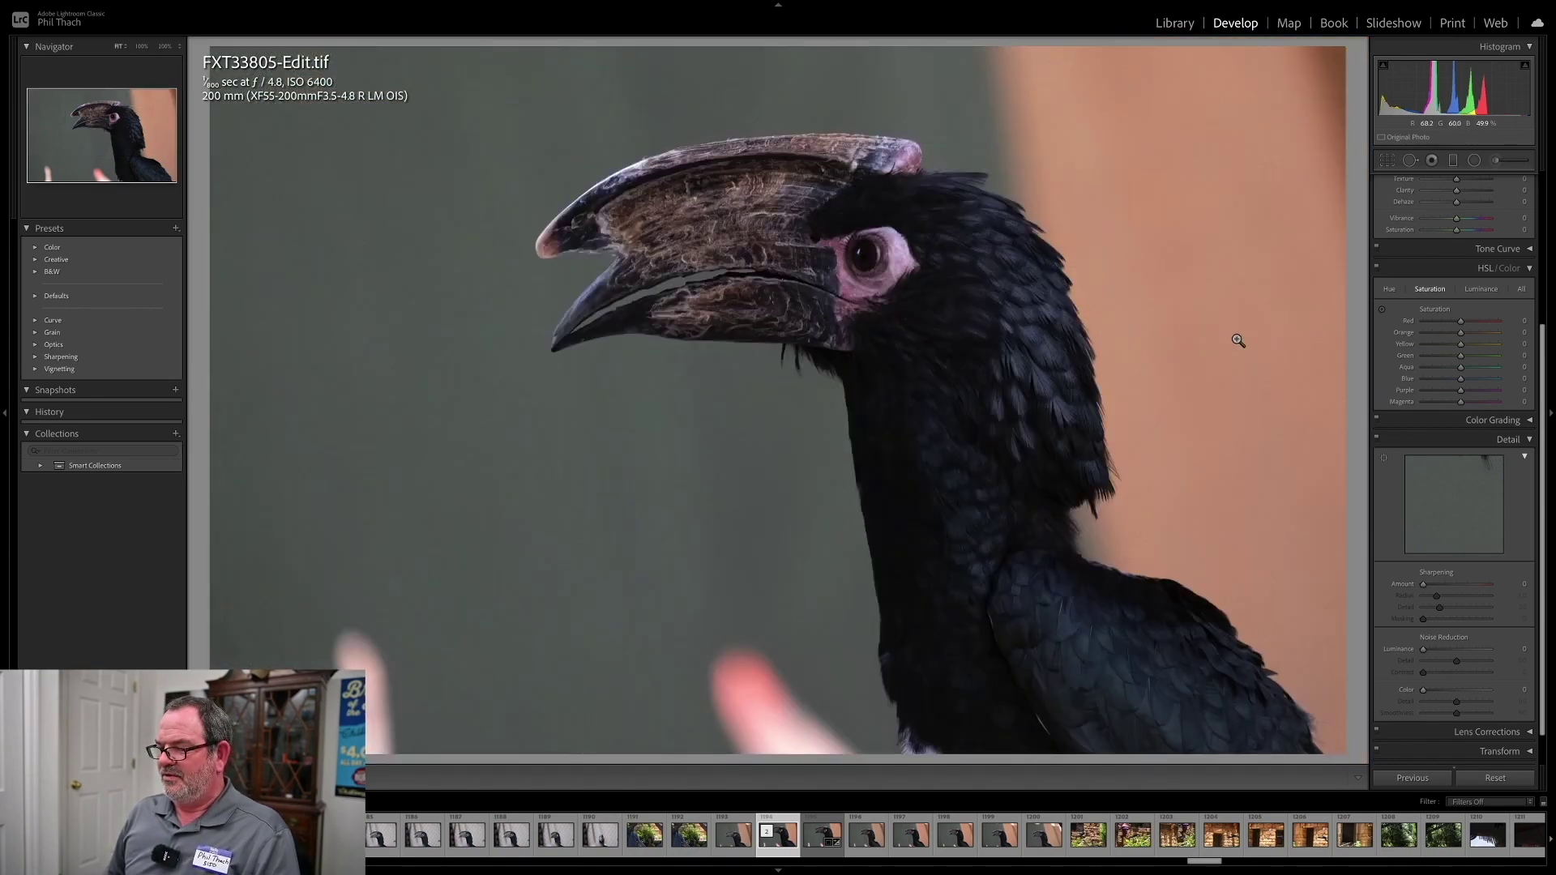
pyautogui.press('Right')
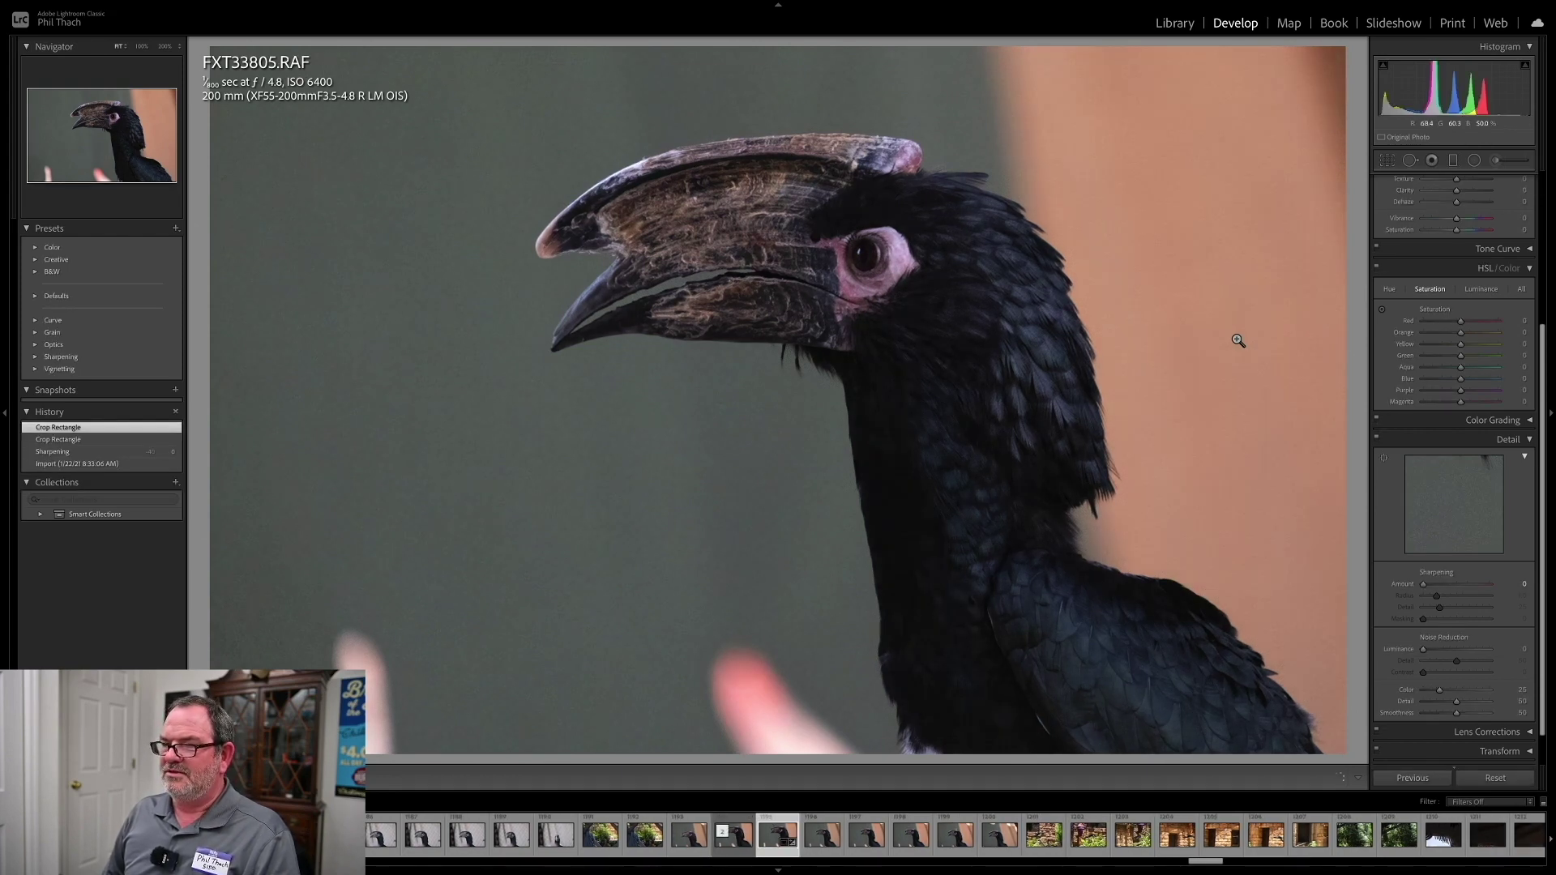